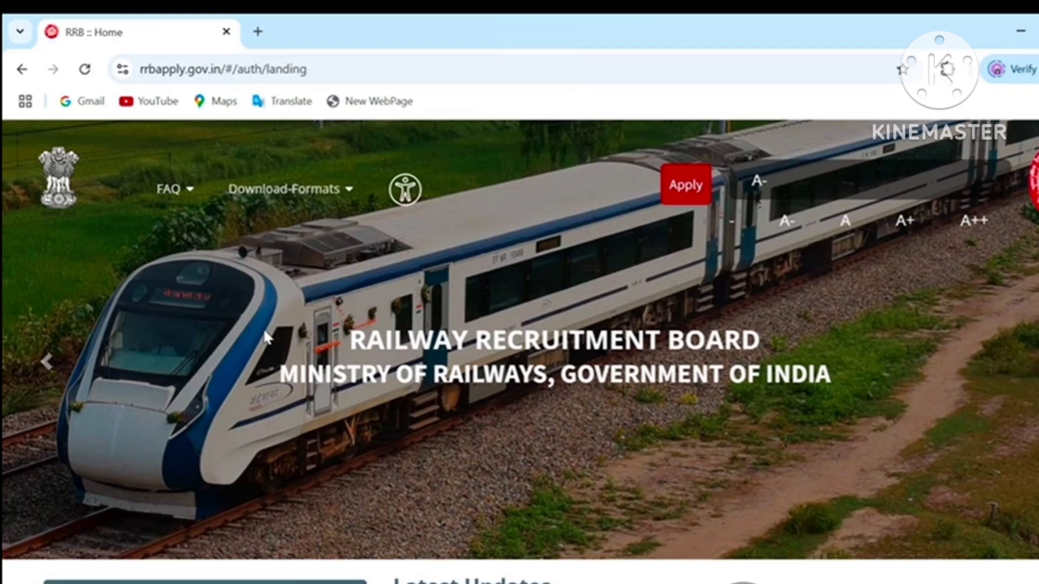
Go to the 'Already Have An Account?' sign-in page and look over the login form
left_click(678, 200)
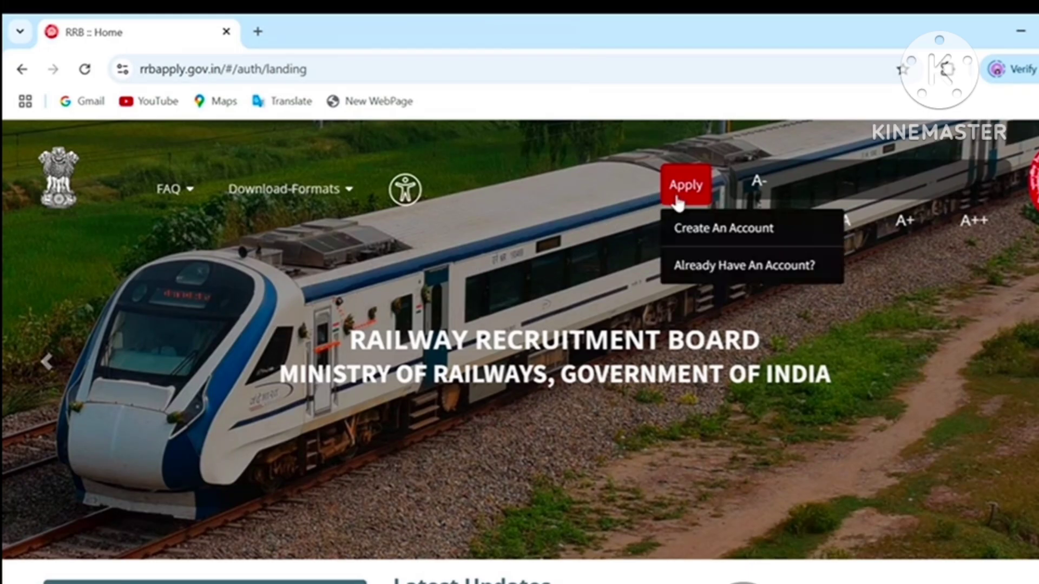
left_click(724, 267)
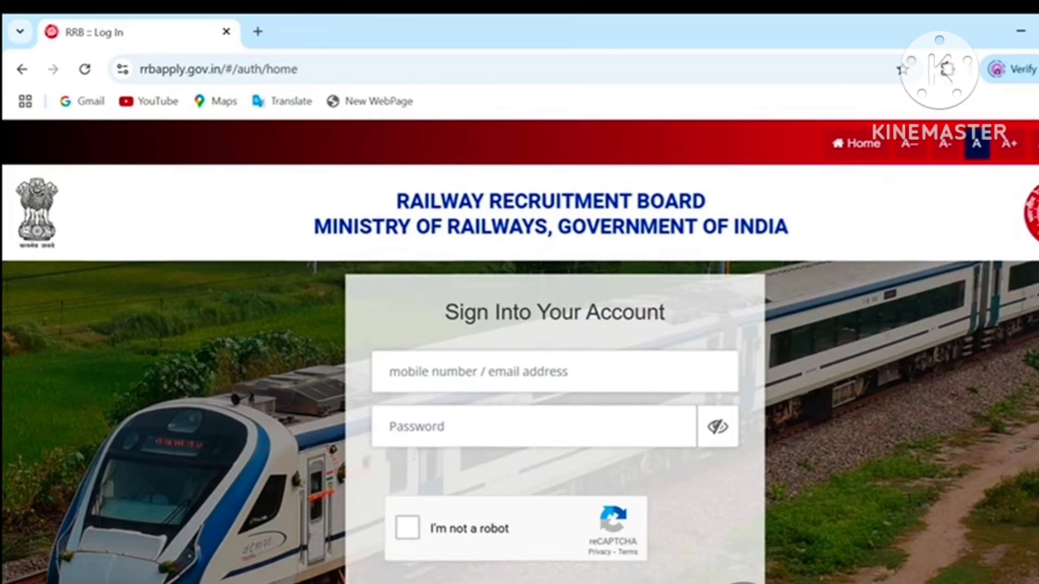
scroll(520, 352, "down", 2)
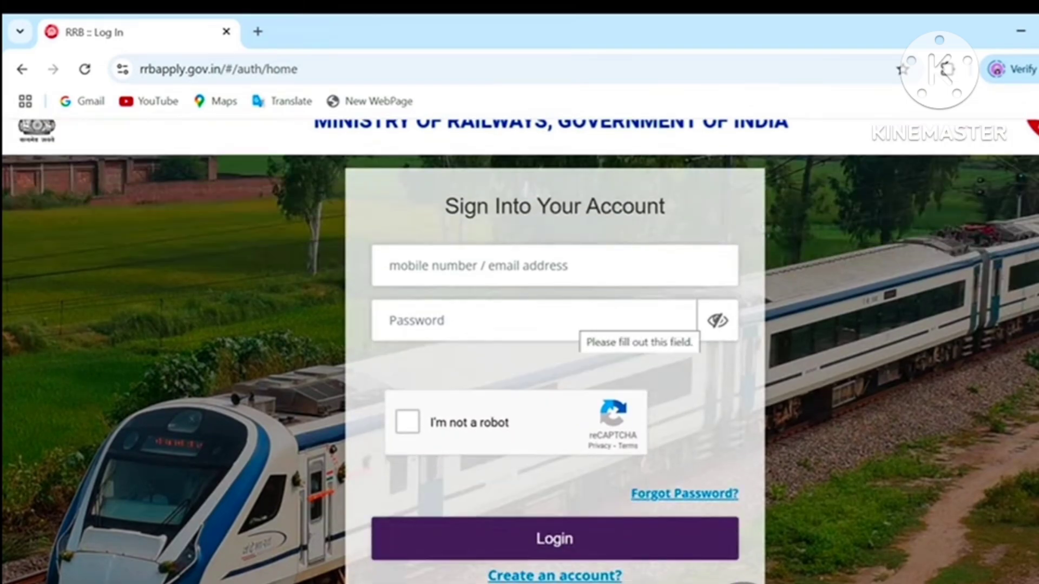
scroll(844, 384, "up", 2)
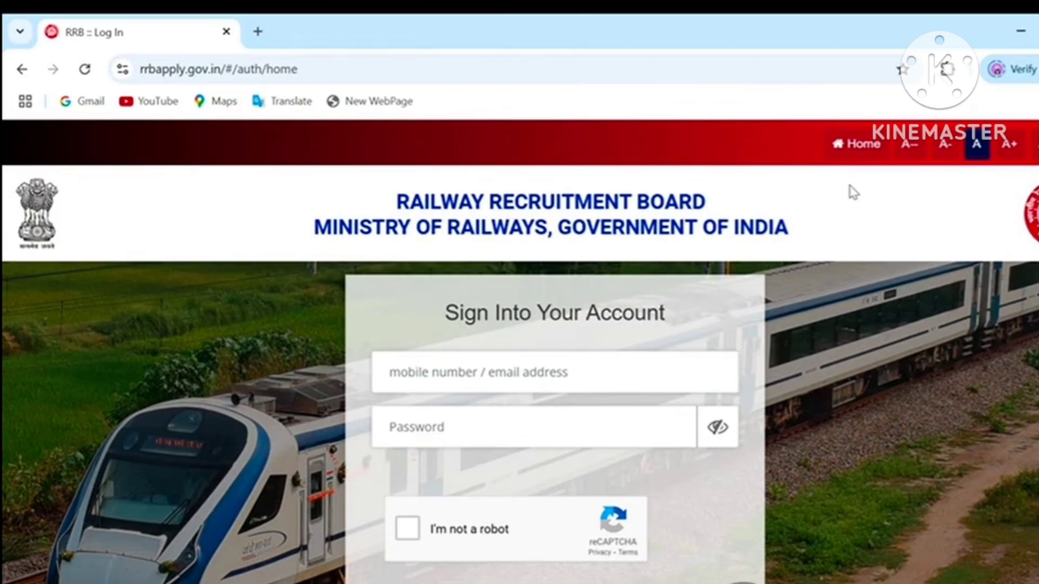
Return home and begin a new account registration, dismissing the existing-registration notice
left_click(864, 145)
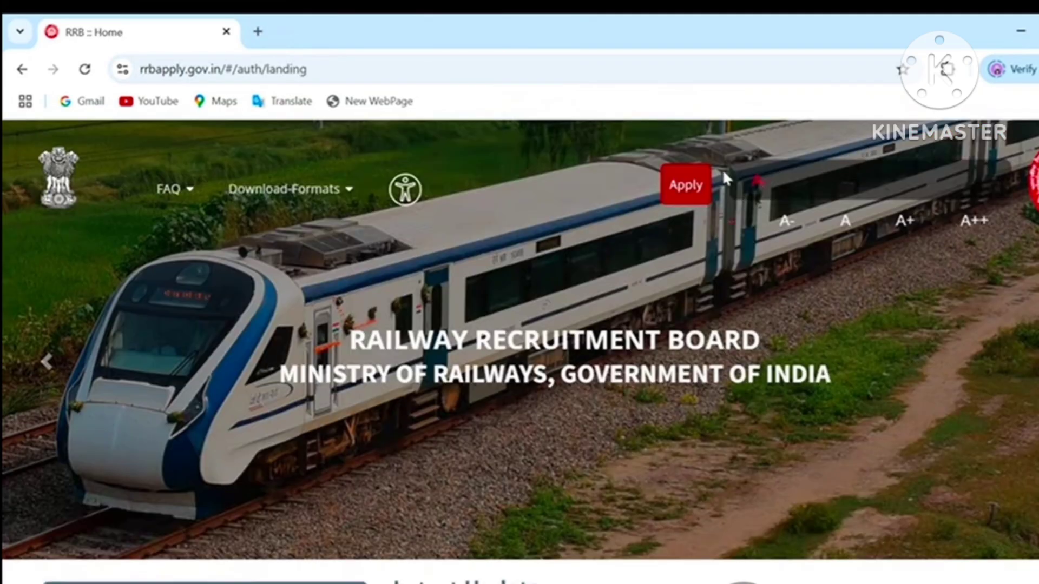
left_click(686, 187)
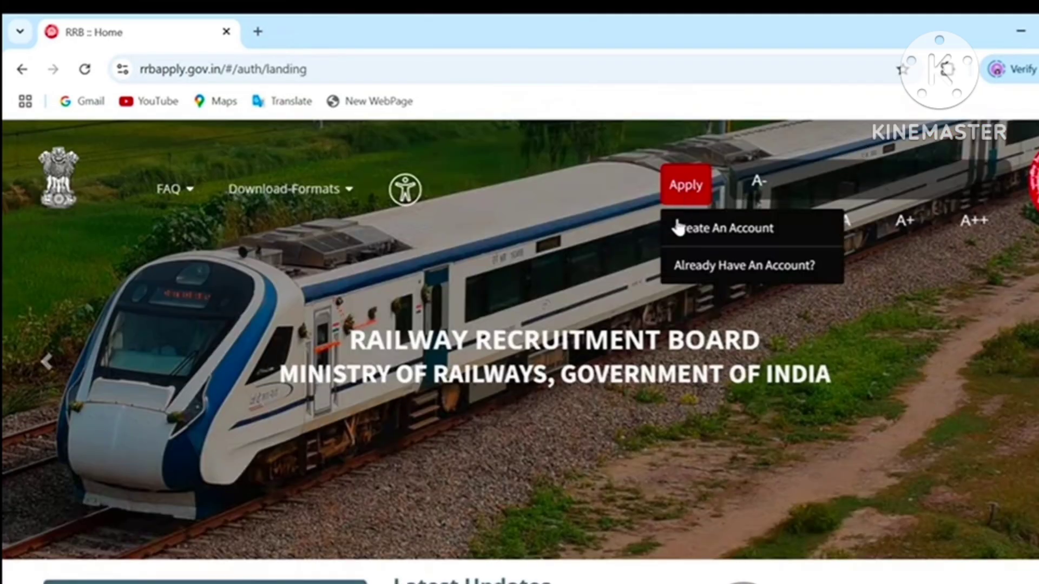
left_click(715, 237)
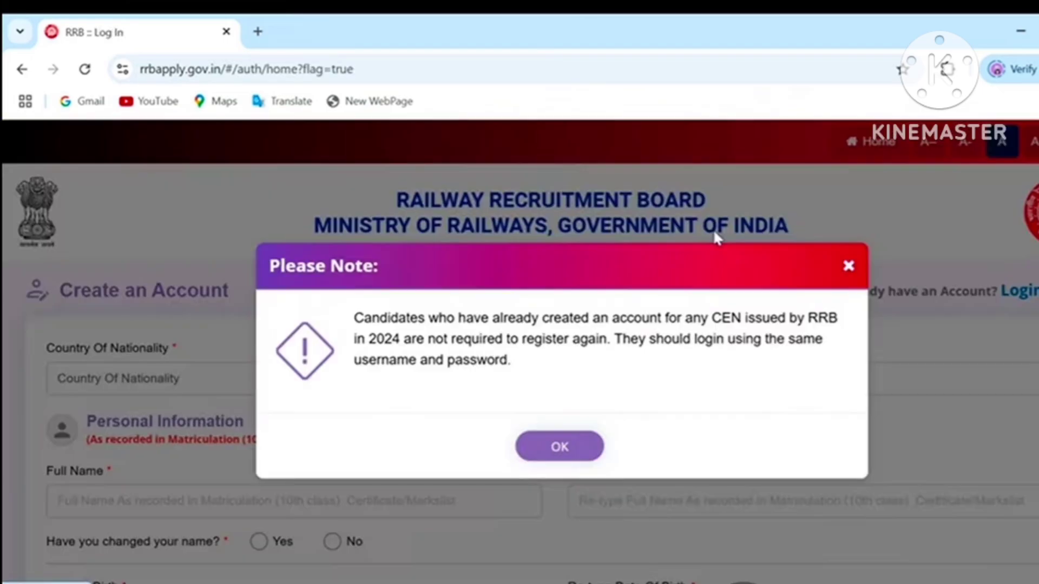
left_click(559, 454)
Set Country Of Nationality to India on the registration form
scroll(673, 360, "down", 3)
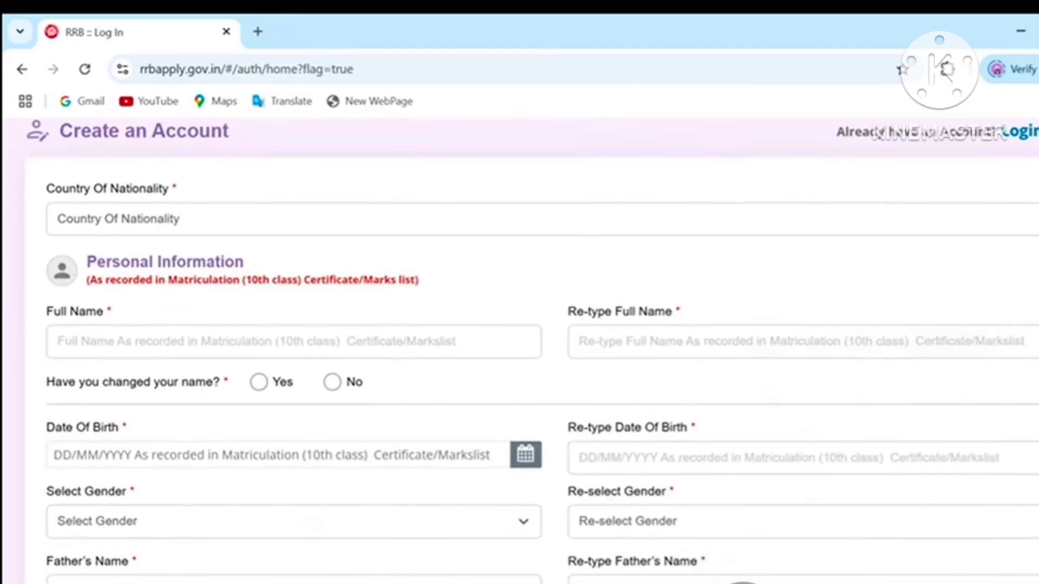
scroll(521, 351, "down", 1)
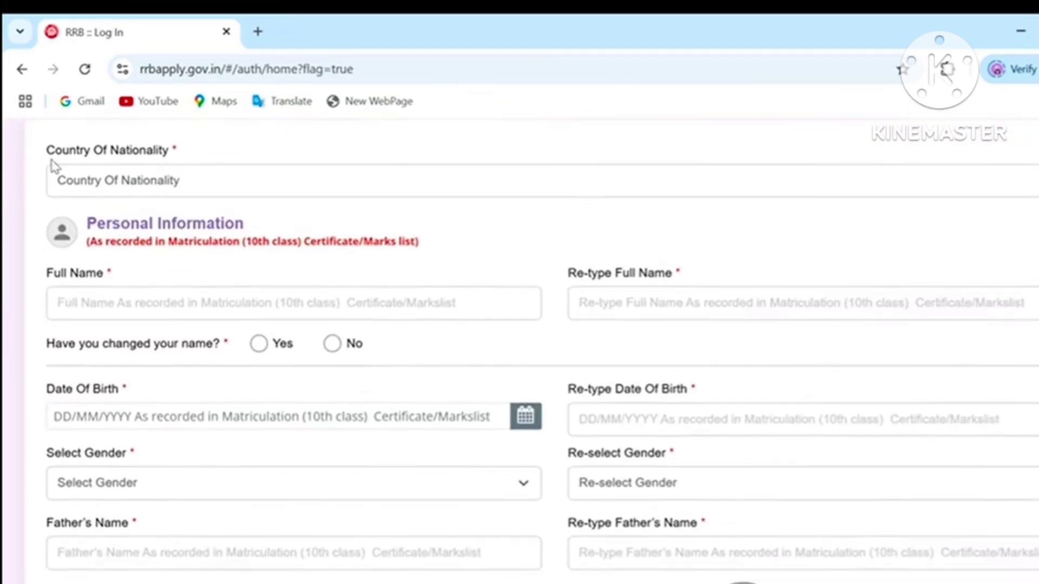
left_click(197, 188)
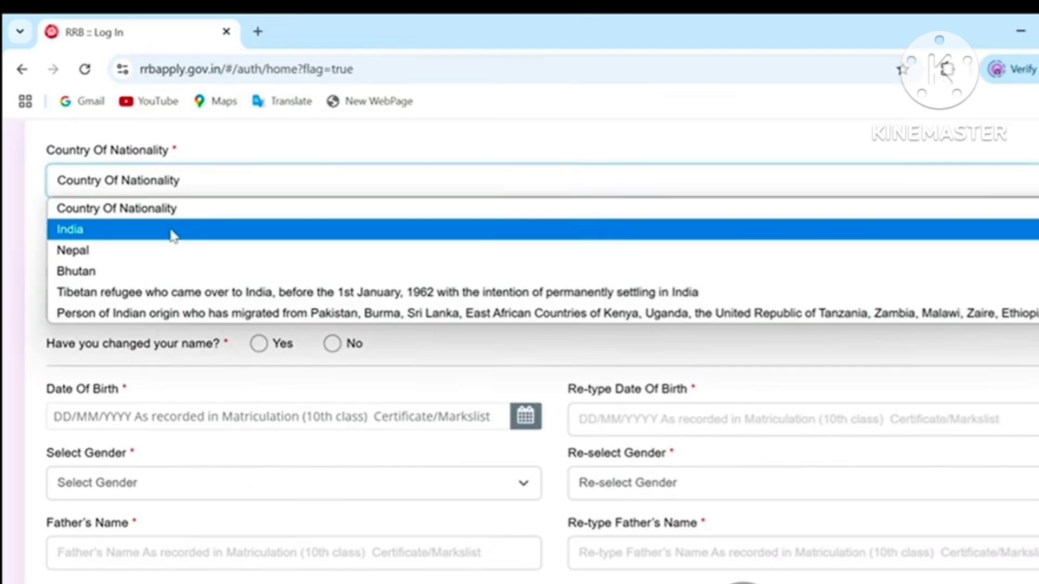
left_click(172, 237)
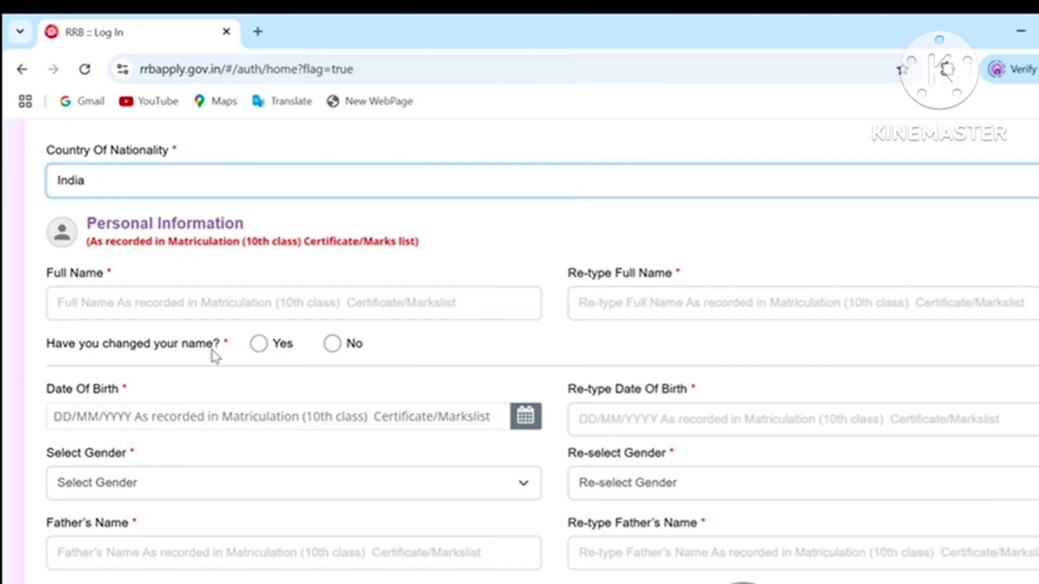
Mark the name as not changed, after briefly viewing the name-change notice and date-of-birth calendar
left_click(332, 345)
left_click(259, 344)
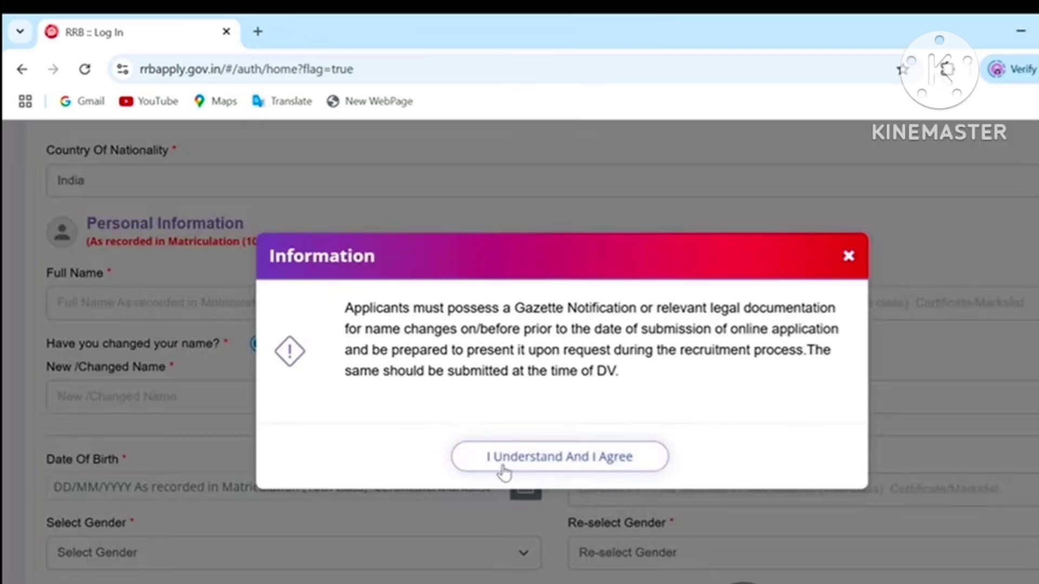
left_click(503, 468)
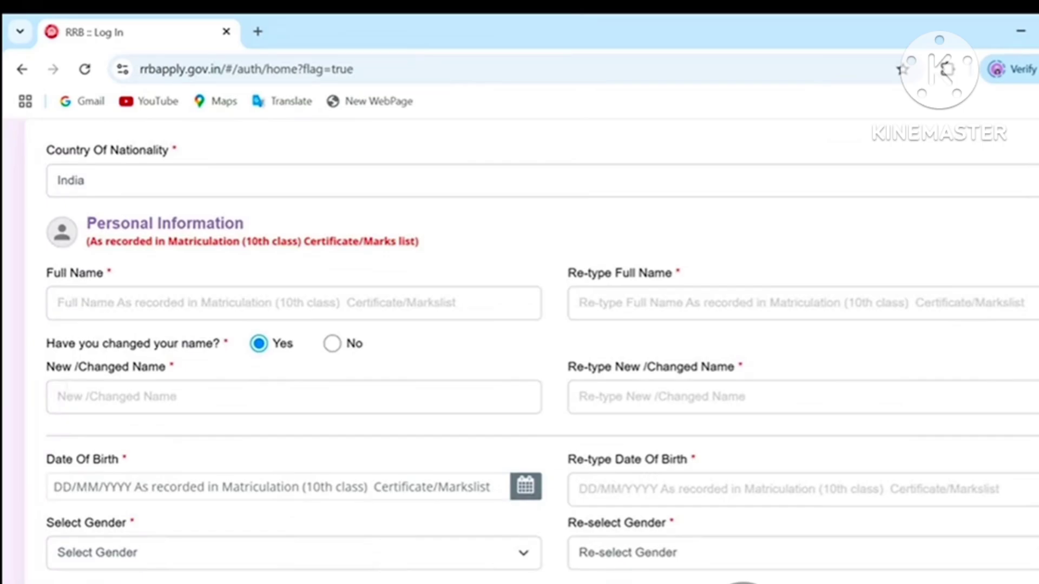
left_click(332, 344)
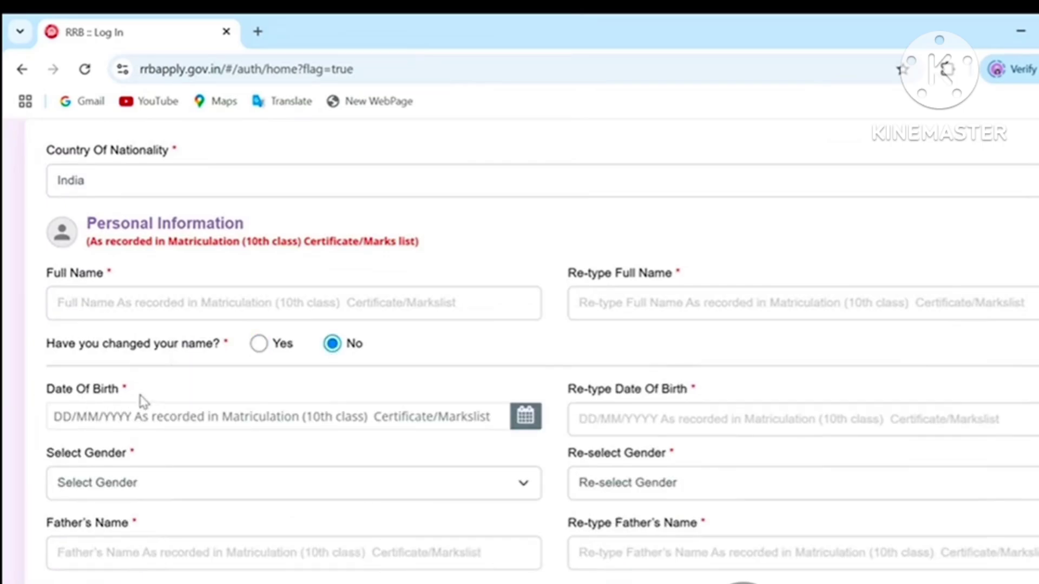
left_click(523, 421)
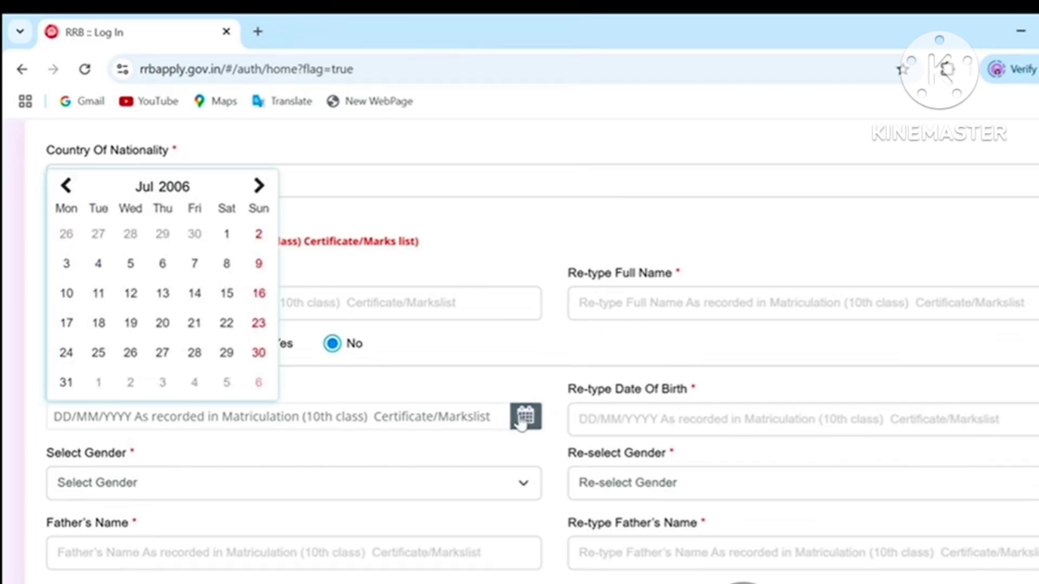
left_click(521, 421)
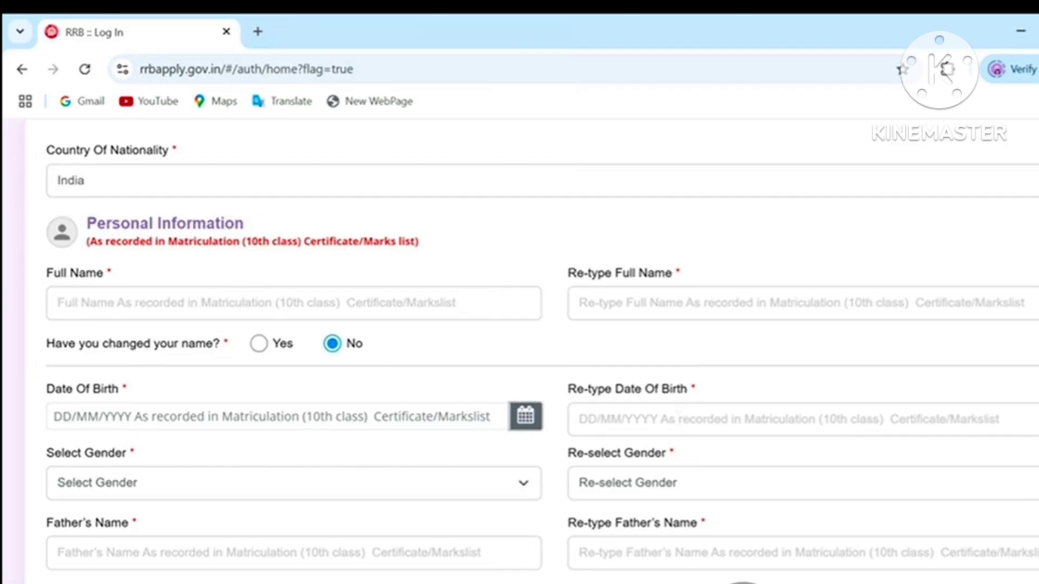
Choose Male in both Select Gender and Re-select Gender
left_click(264, 483)
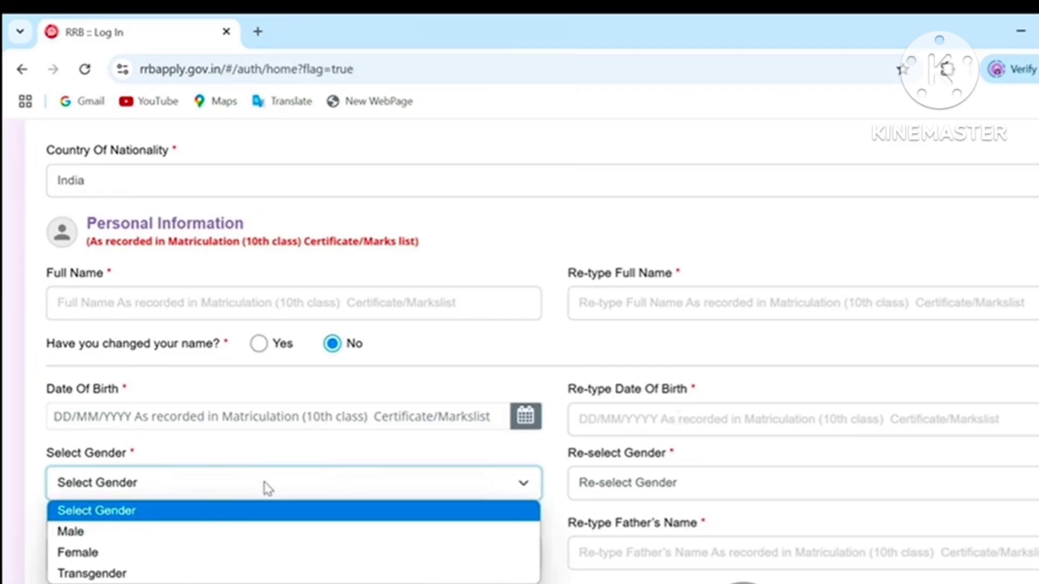
left_click(245, 538)
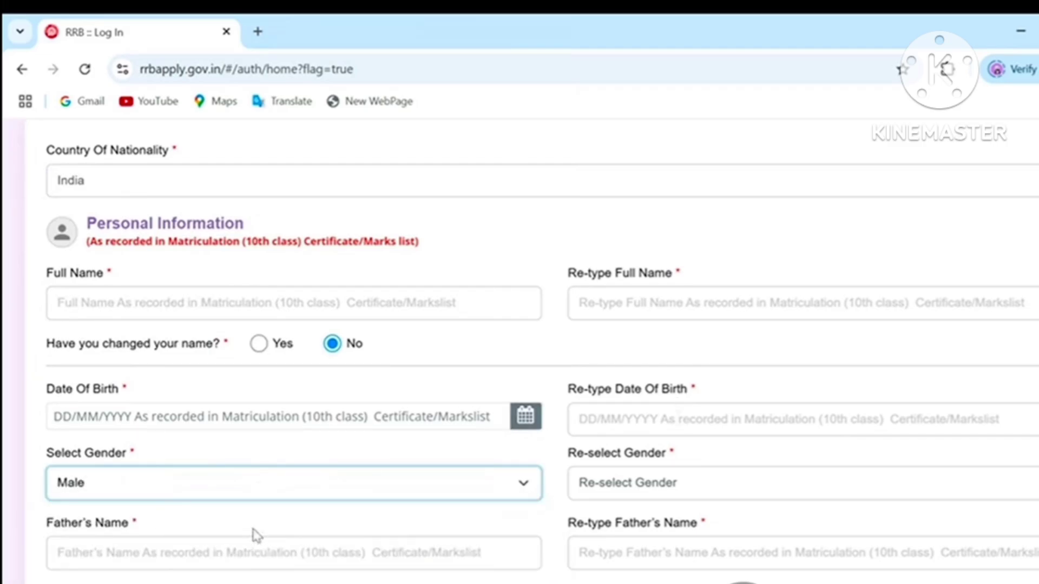
left_click(687, 482)
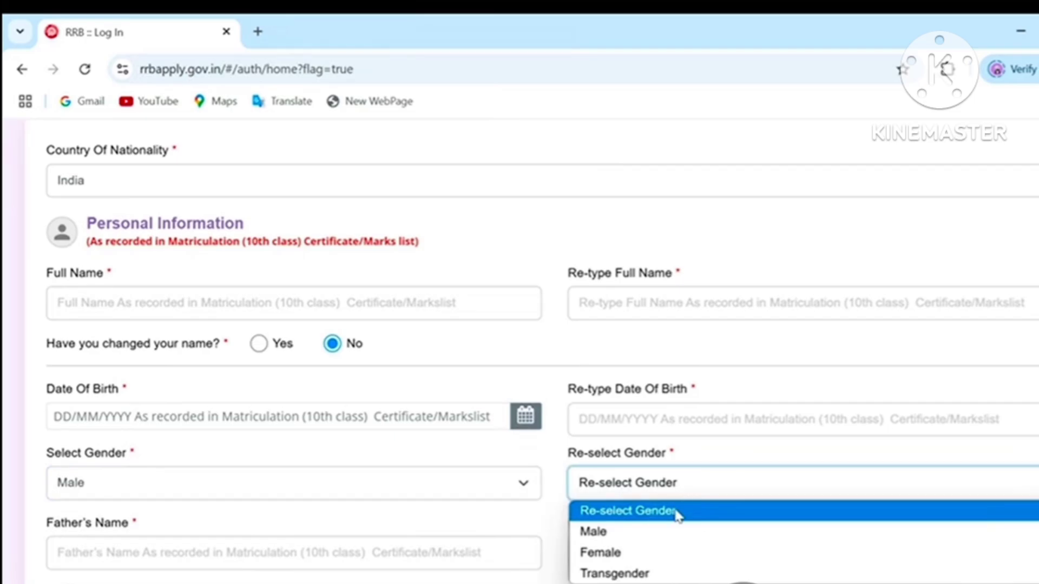
left_click(669, 533)
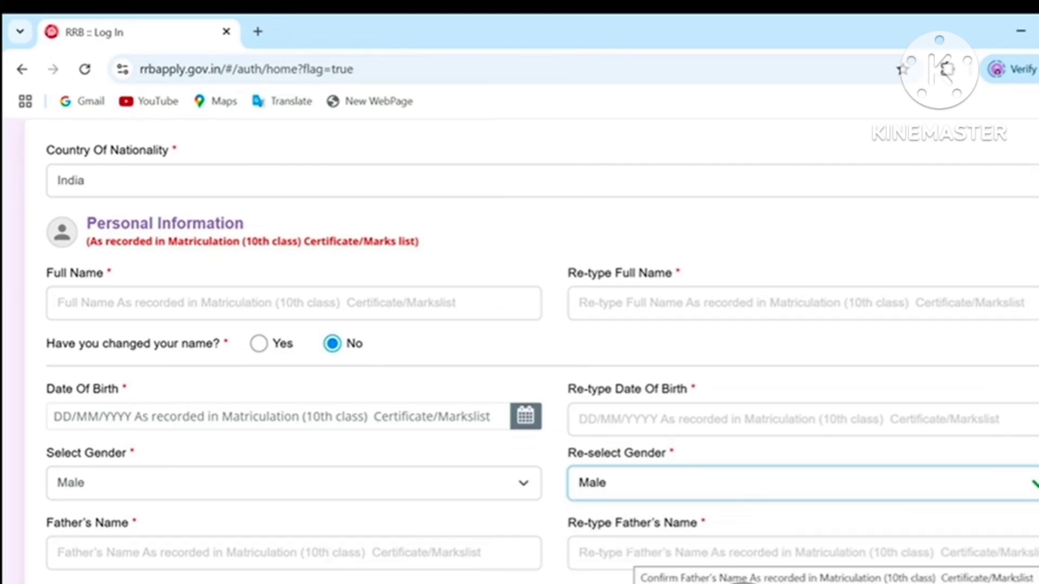
scroll(743, 582, "down", 8)
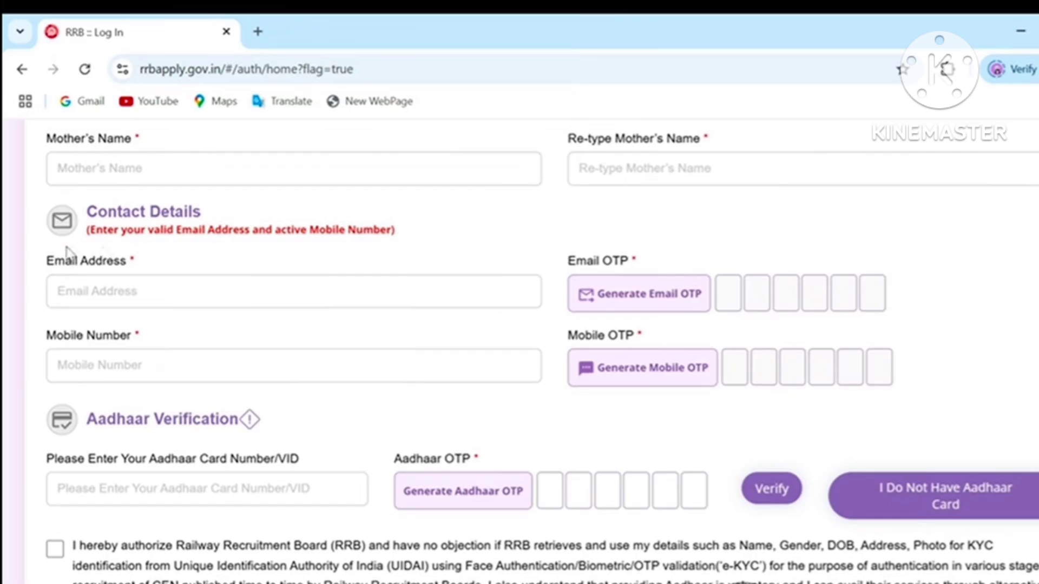
left_click_drag(87, 213, 222, 214)
left_click(128, 262)
left_click_drag(85, 420, 241, 420)
left_click(391, 427)
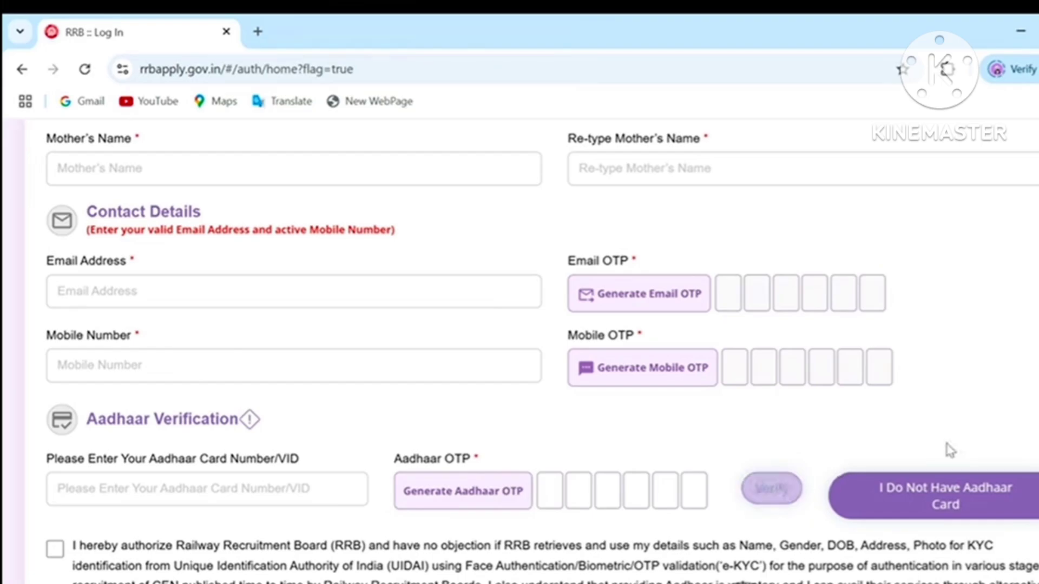
Agree to the Aadhaar e-KYC consent and highlight the password rule's capital, small, special and numbers requirements
scroll(542, 352, "down", 7)
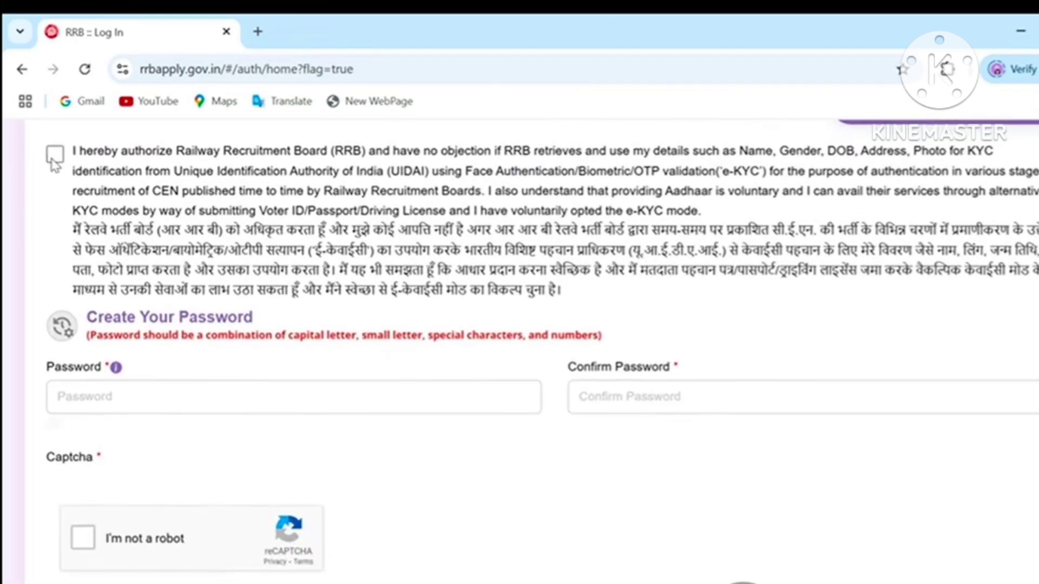
left_click(54, 157)
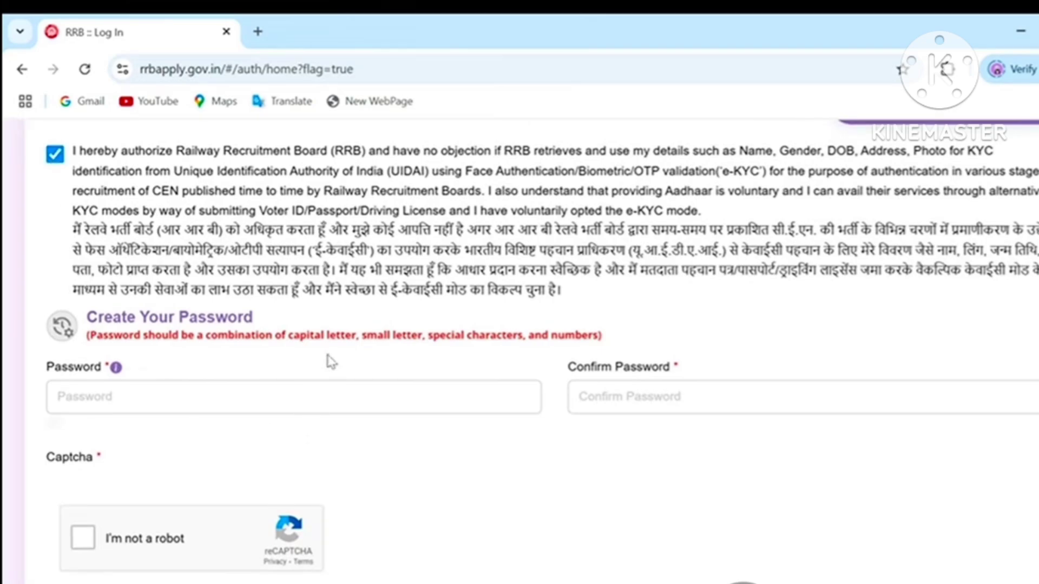
double_click(308, 335)
left_click(372, 336)
double_click(371, 336)
double_click(452, 336)
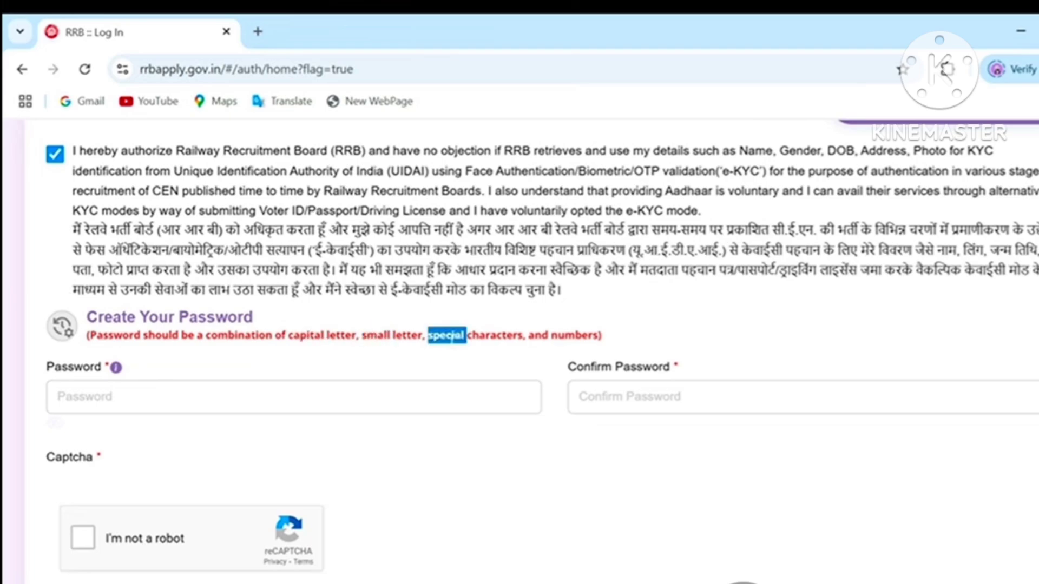
double_click(555, 336)
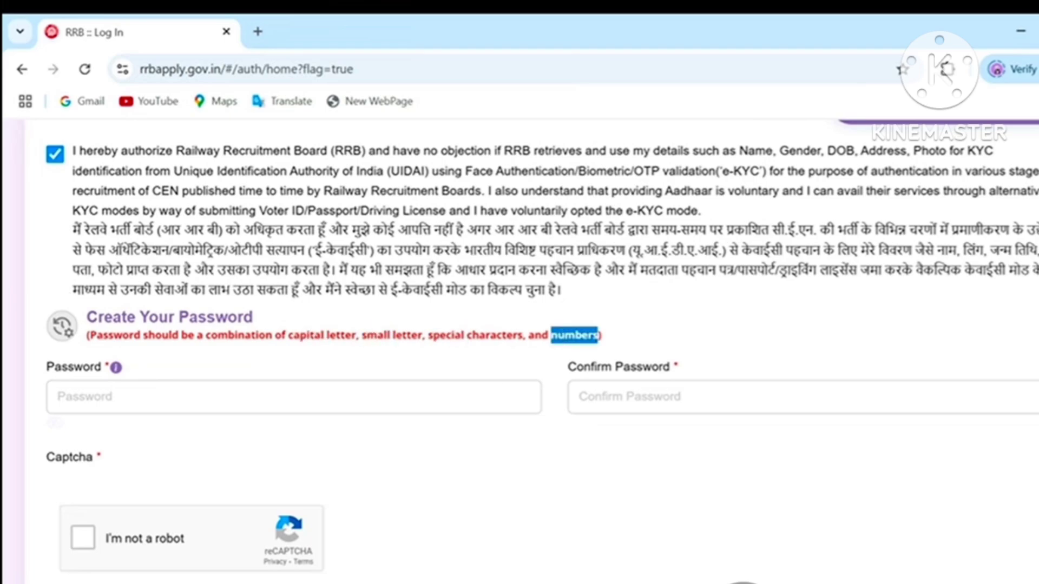
Visit the password and confirm-password fields, then tick the I'm not a robot captcha
left_click(293, 394)
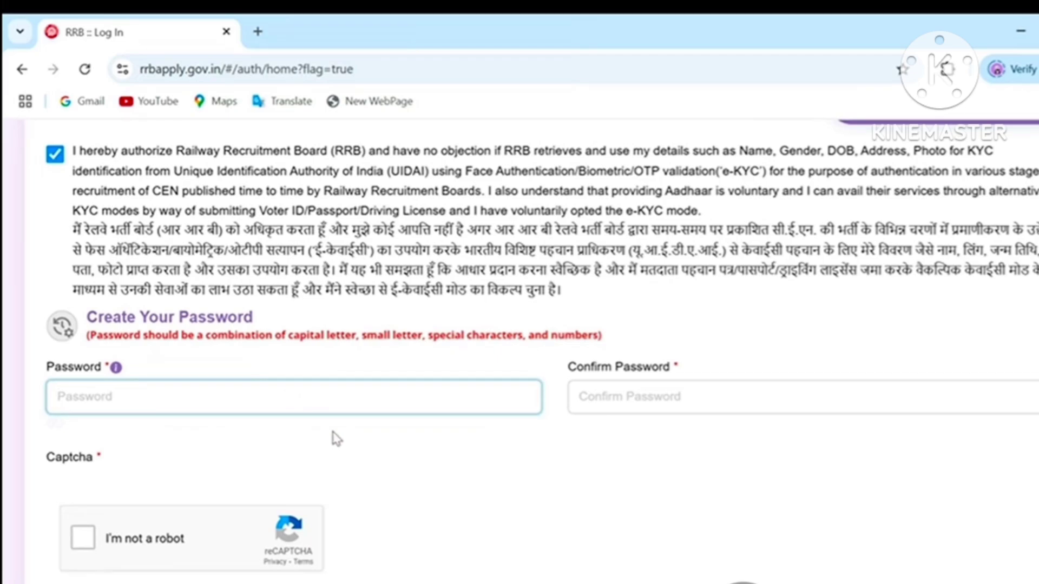
left_click(340, 427)
left_click(760, 398)
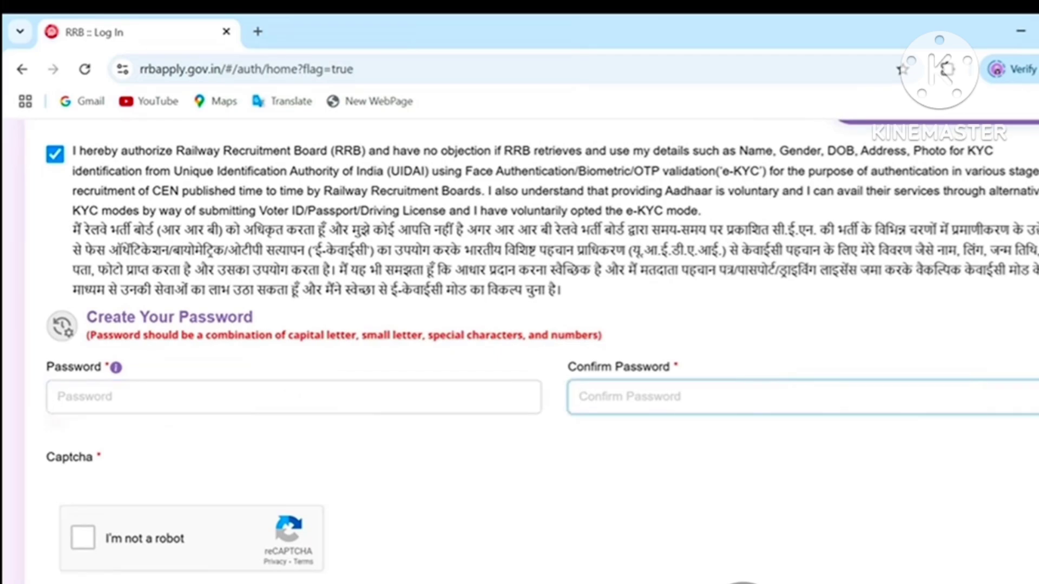
scroll(644, 428, "down", 3)
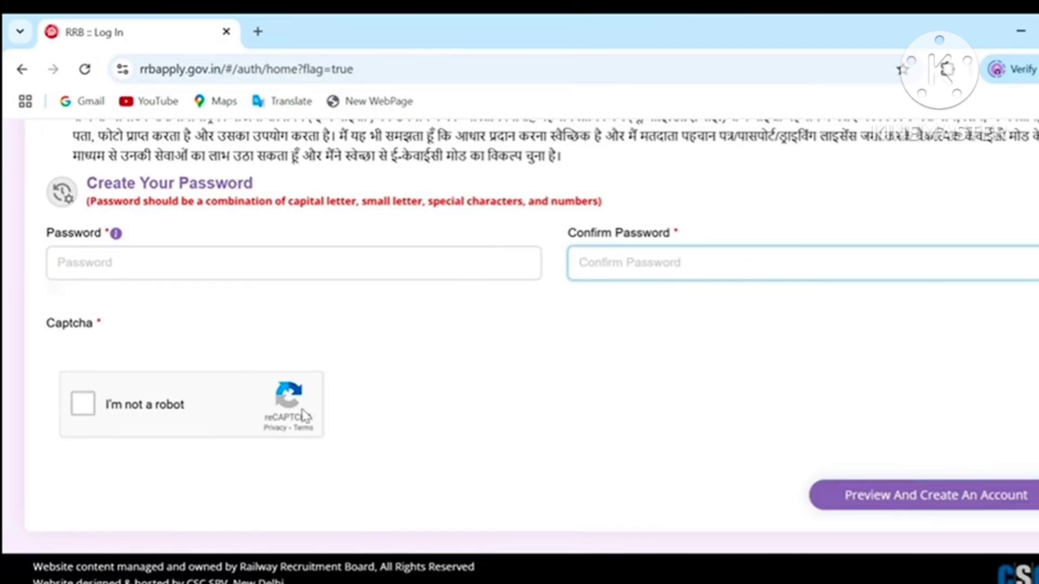
left_click(85, 411)
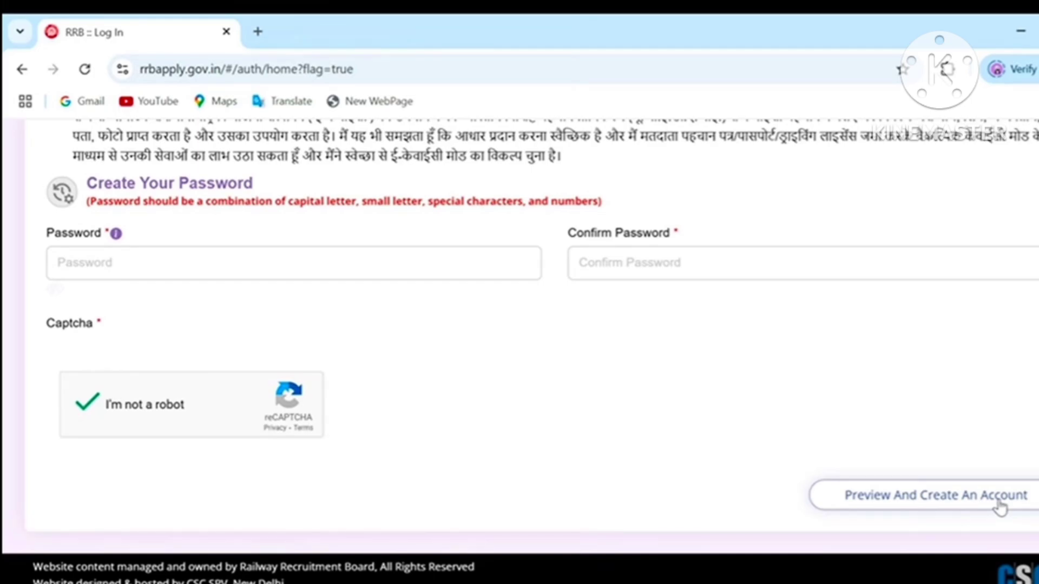
scroll(999, 507, "up", 20)
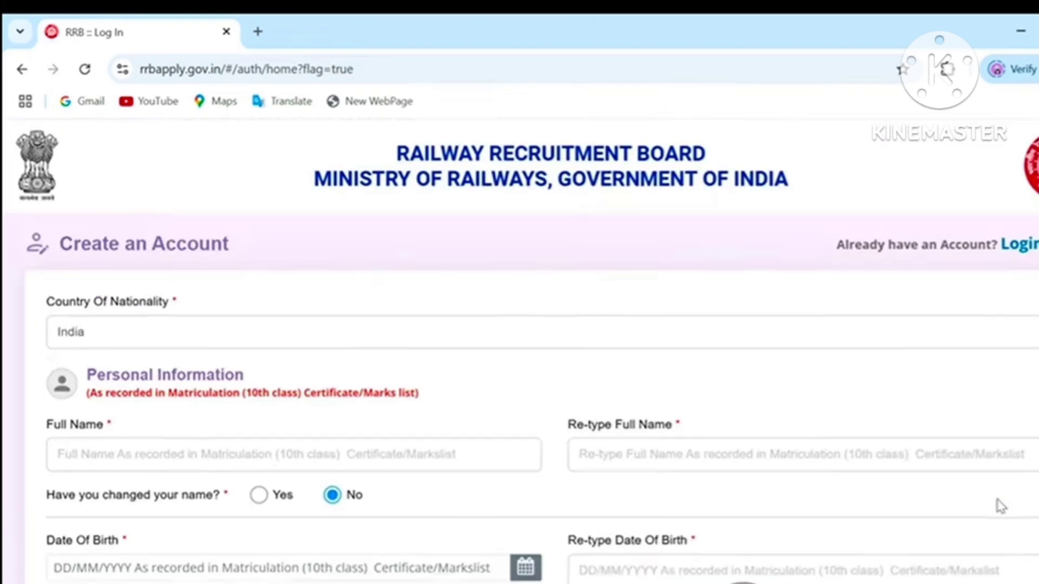
On the existing-account sign-in page, enter the login credentials and tick the robot check
left_click(870, 142)
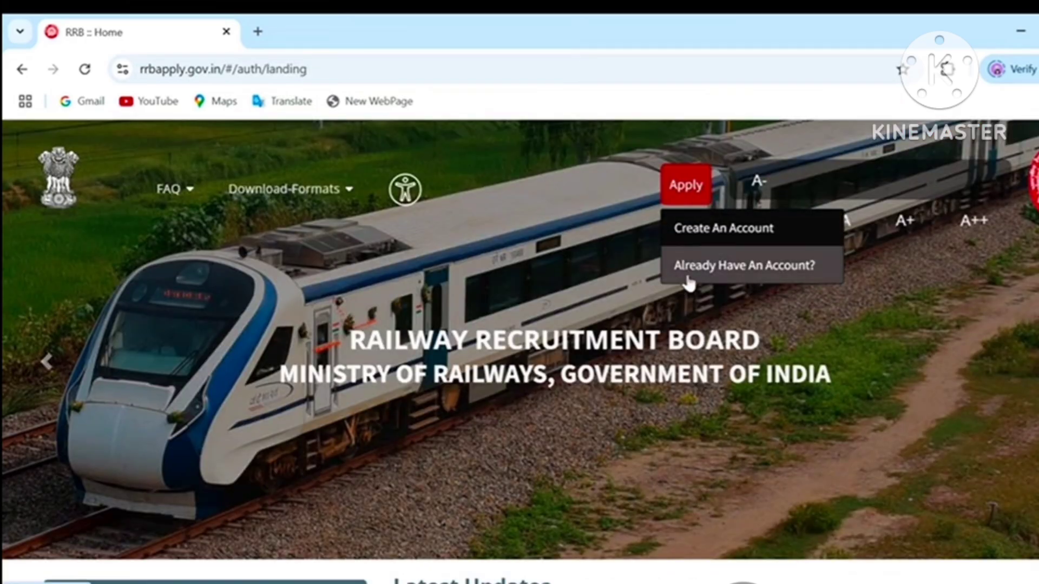
left_click(758, 266)
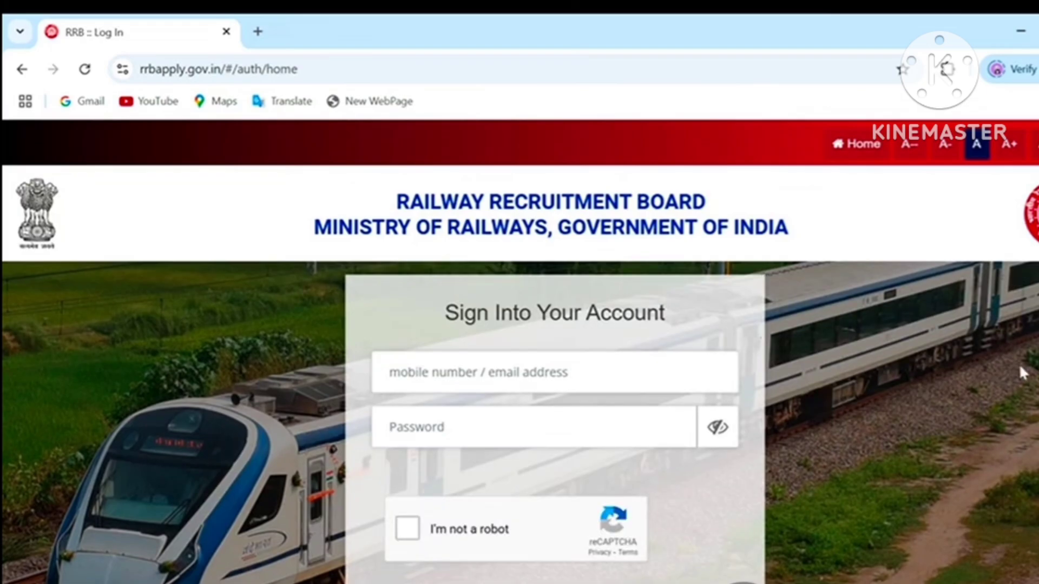
scroll(520, 325, "down", 3)
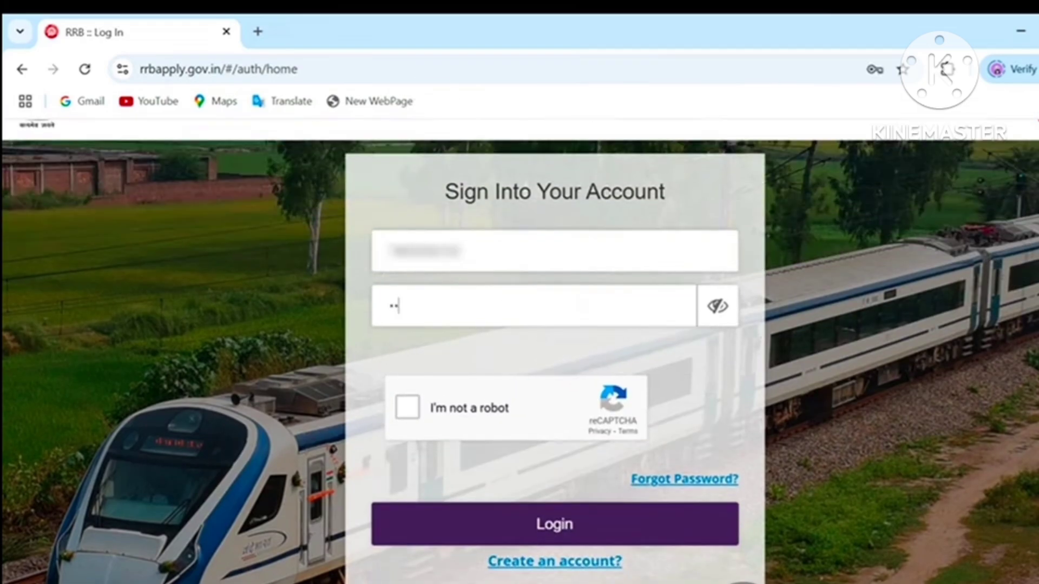
type("*******")
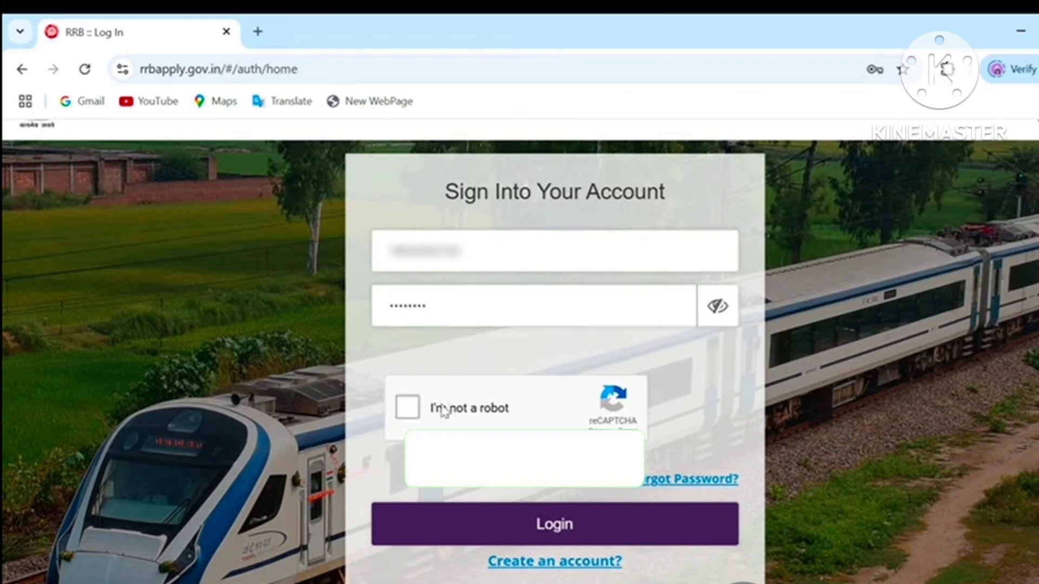
left_click(412, 414)
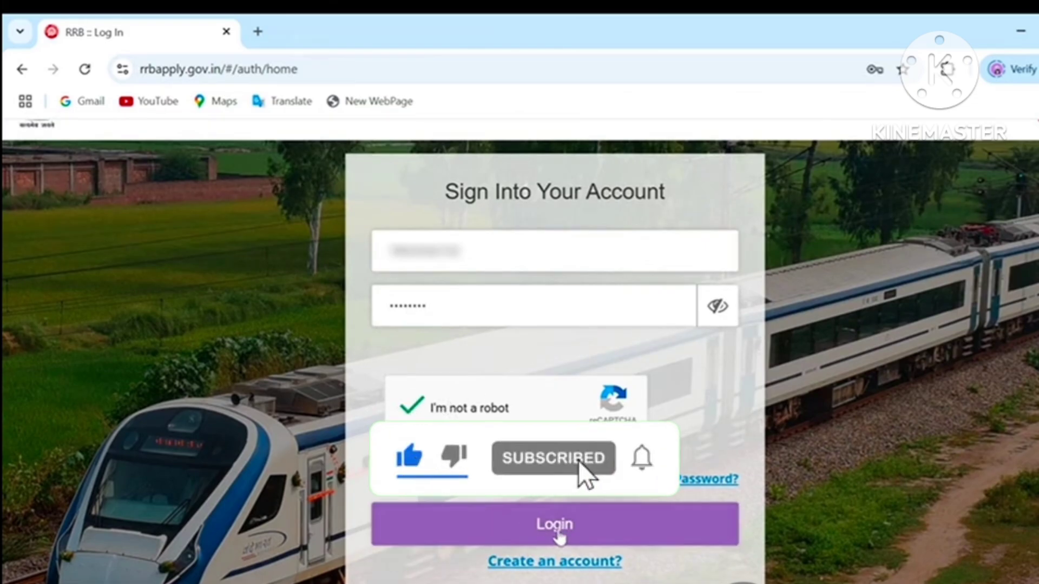
Log in and open the ONLINE APPLICATION section
left_click(558, 541)
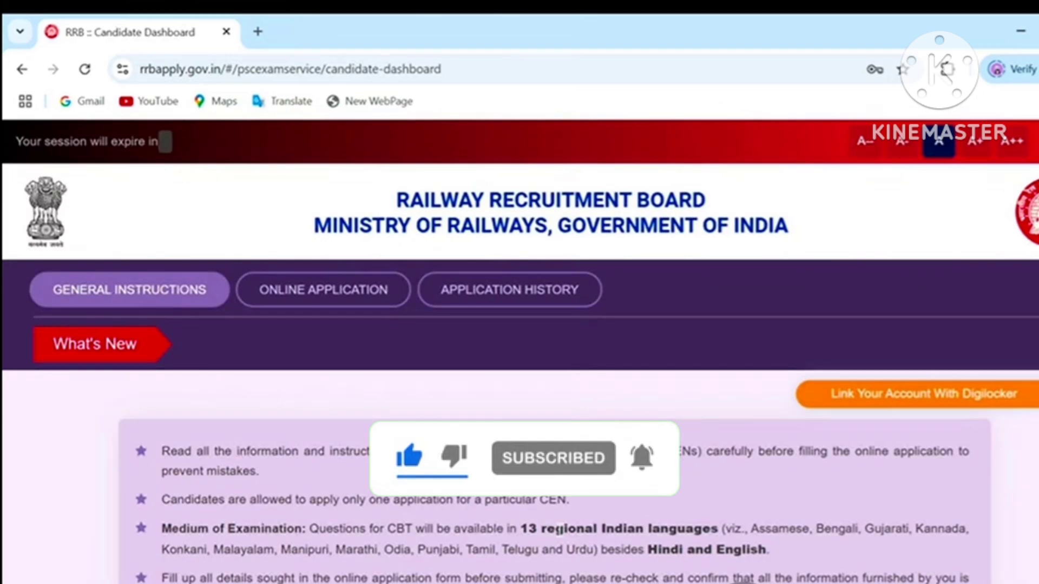
scroll(519, 350, "down", 2)
scroll(816, 454, "down", 5)
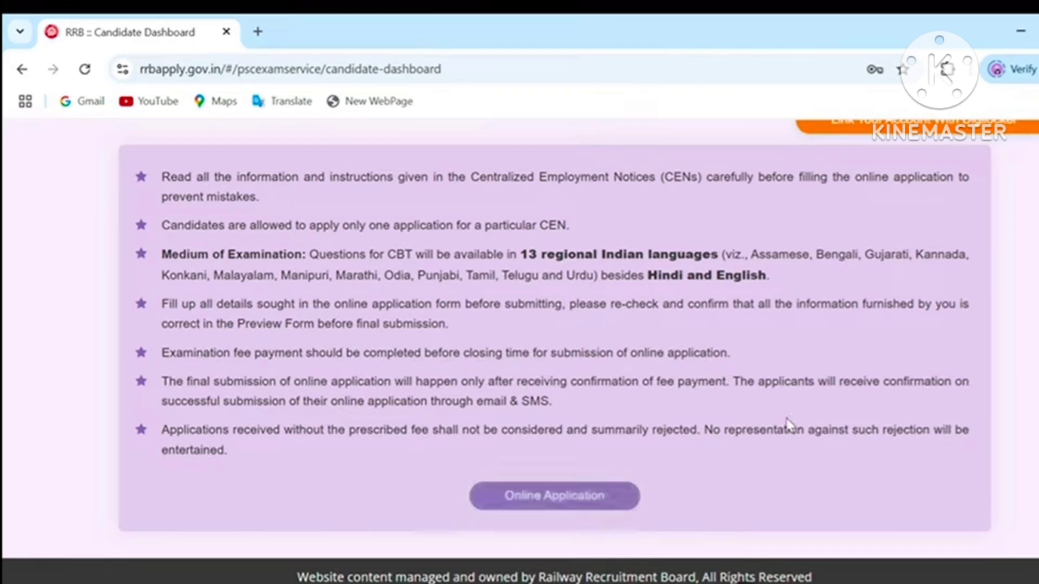
scroll(789, 425, "up", 5)
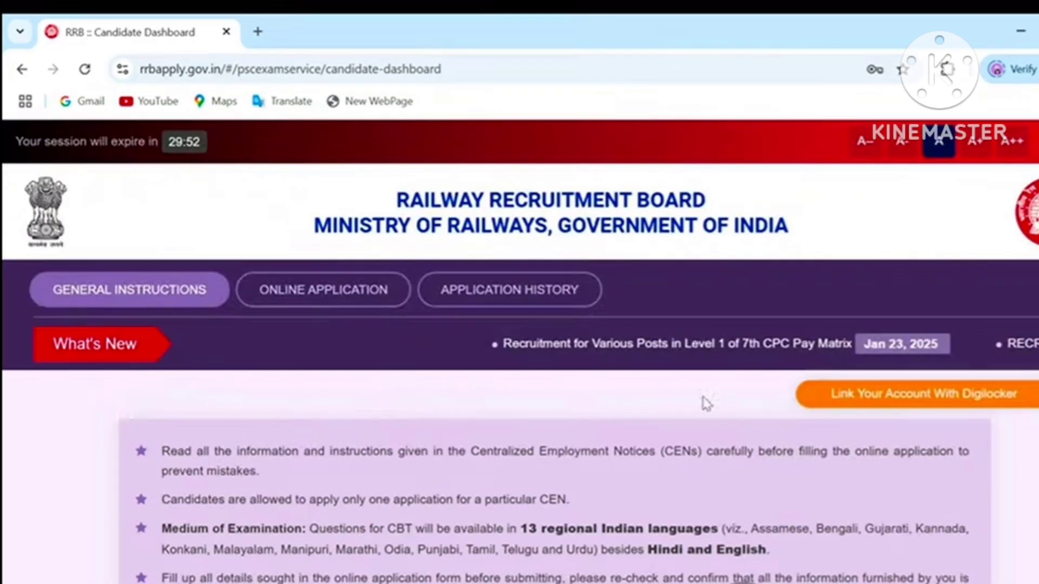
left_click(332, 304)
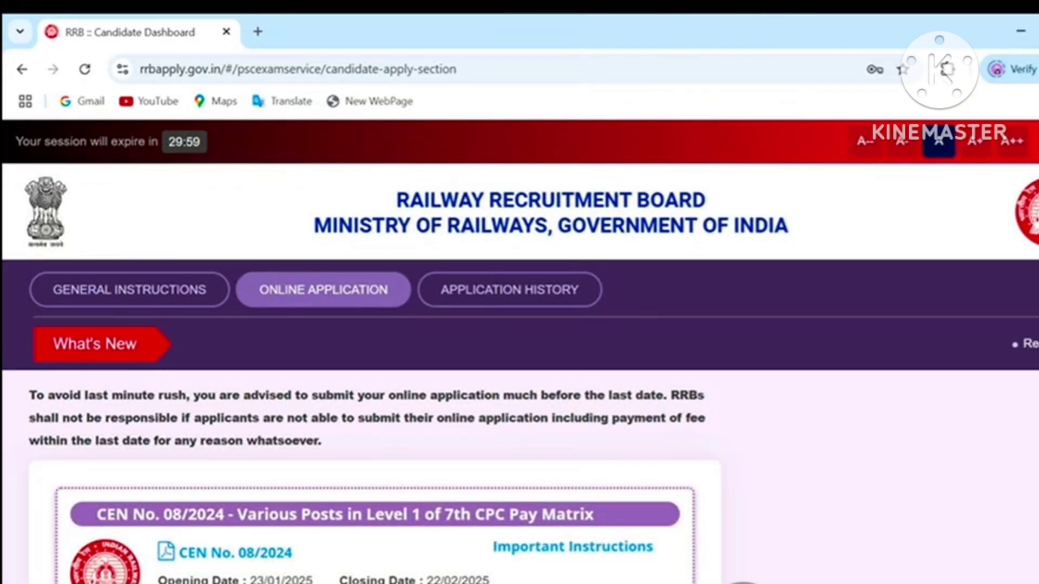
scroll(520, 352, "down", 1)
scroll(269, 261, "down", 5)
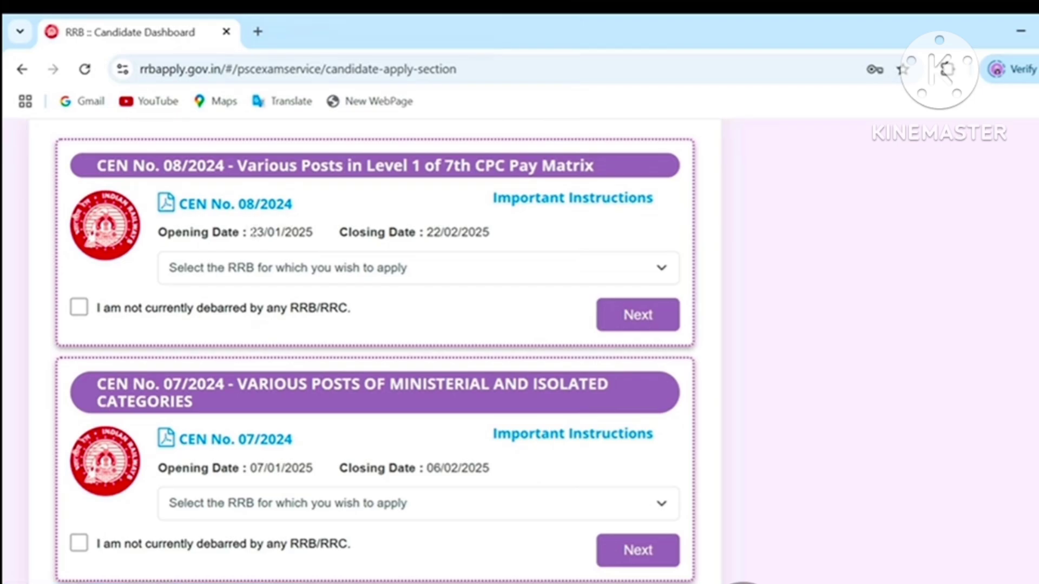
For CEN 08/2024 (23/01/2025–22/02/2025), choose RRB Secunderabad and tick the not-debarred declaration
left_click_drag(251, 233, 312, 234)
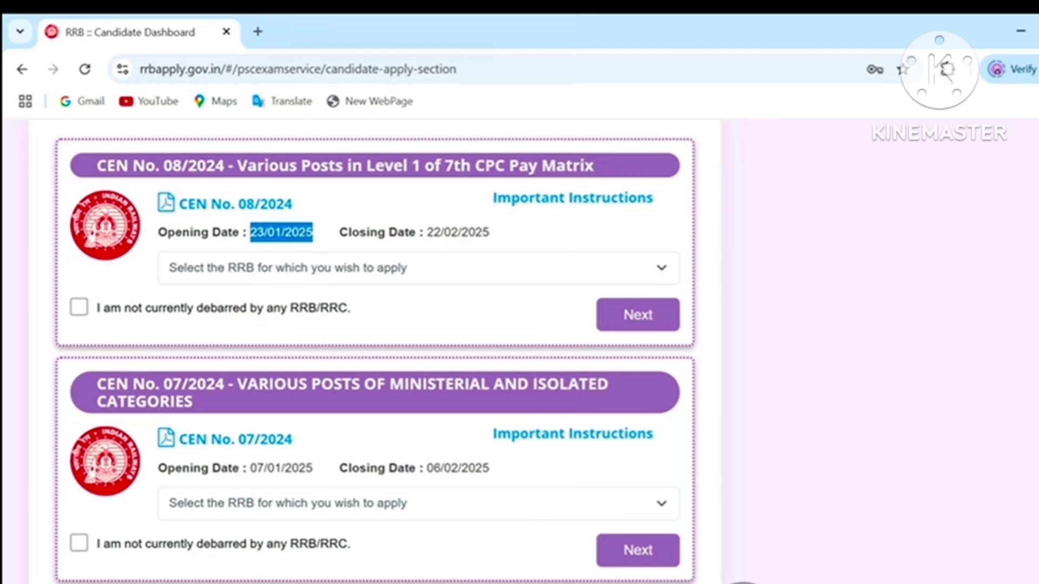
left_click_drag(427, 233, 502, 234)
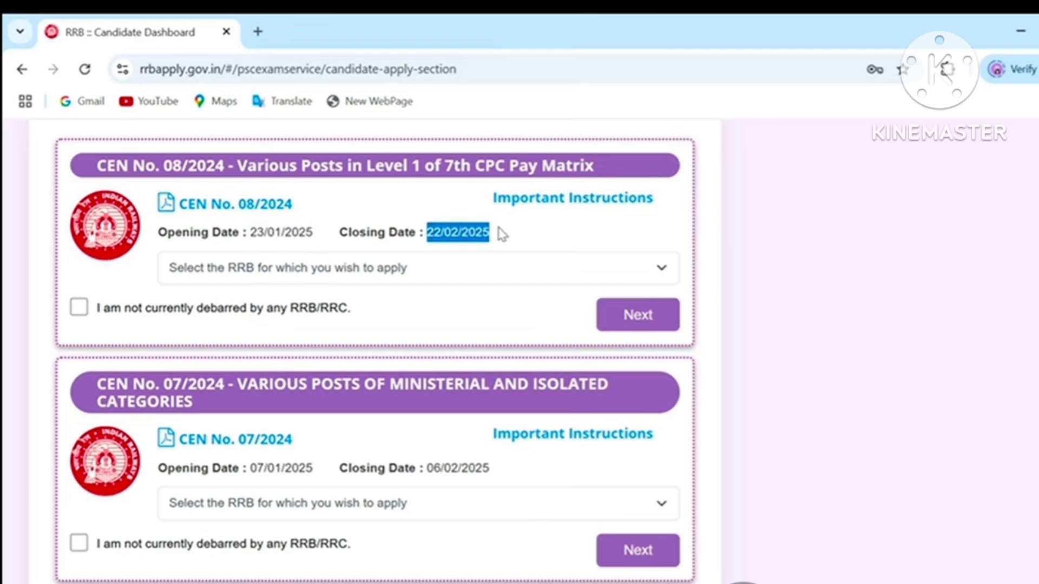
left_click(502, 234)
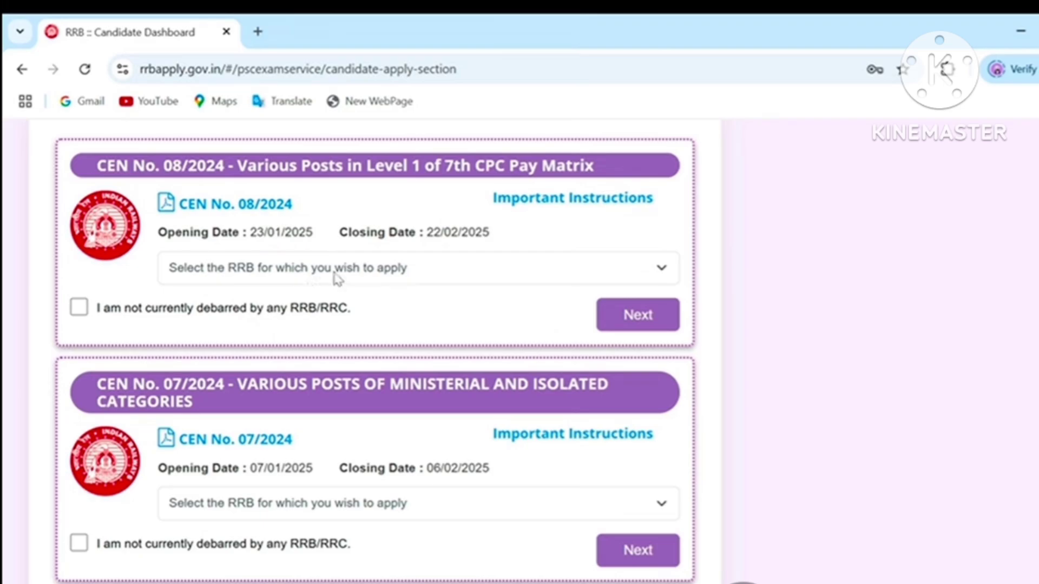
left_click(420, 272)
scroll(339, 434, "down", 2)
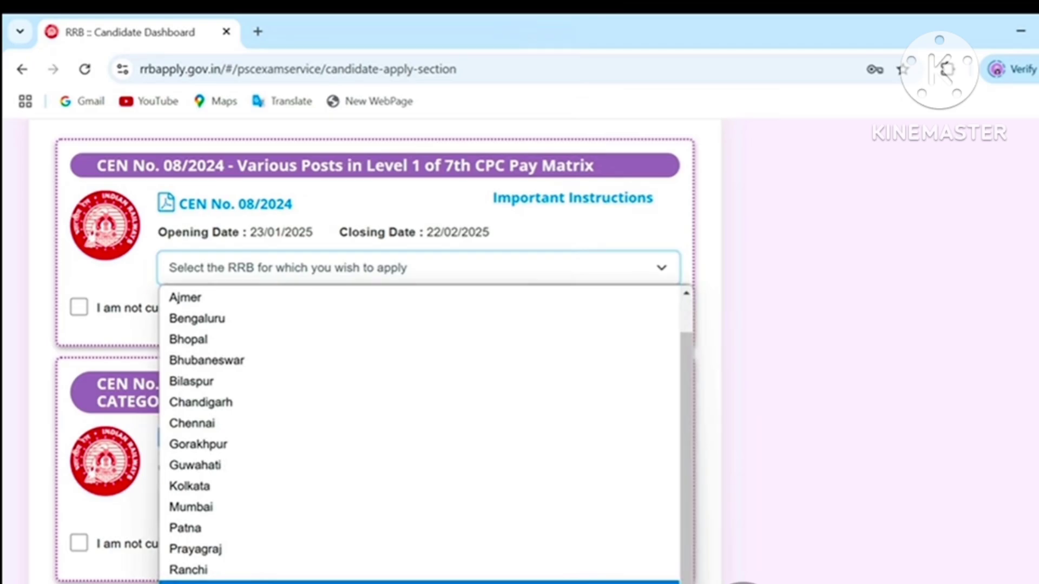
left_click(200, 582)
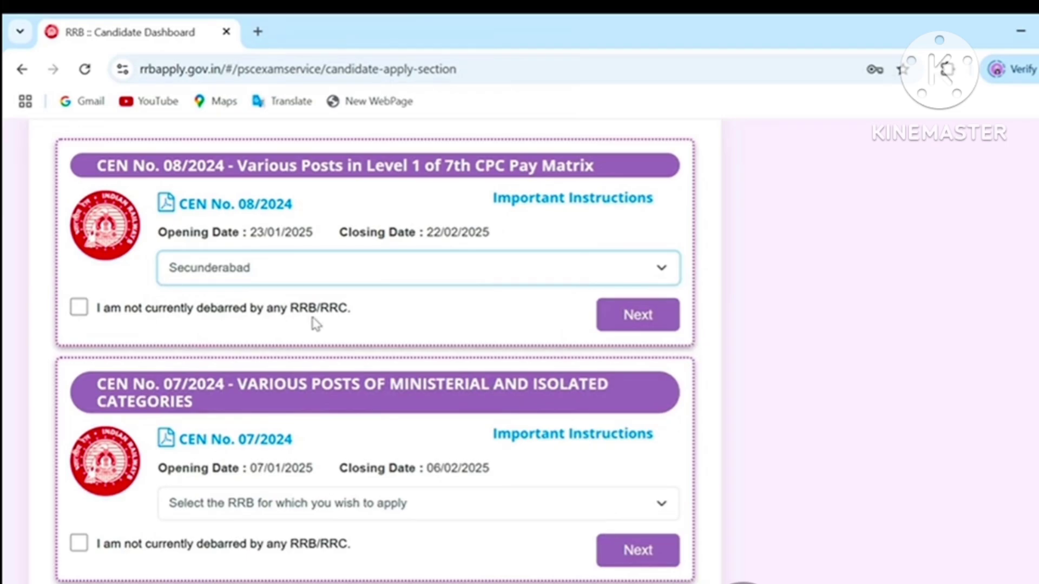
left_click(87, 316)
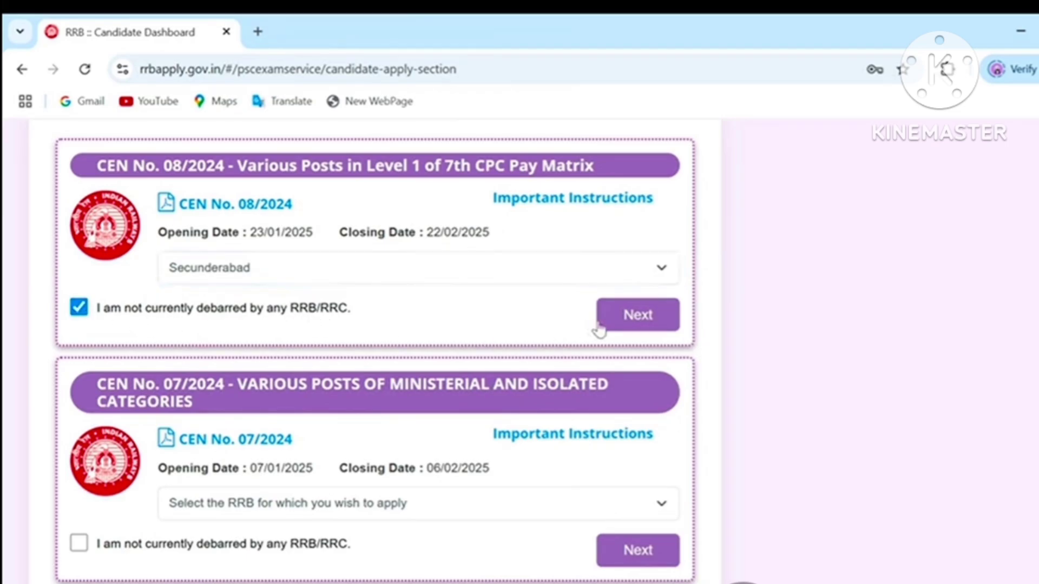
Start the CEN 08/2024 application and verify Aadhaar with the received OTP and KYC consent
left_click(626, 323)
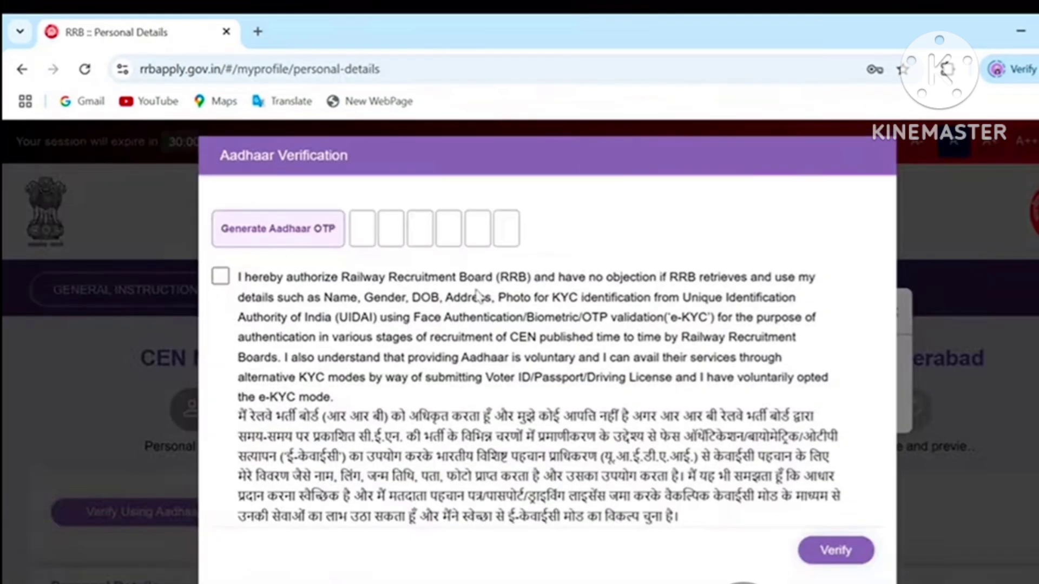
left_click(328, 245)
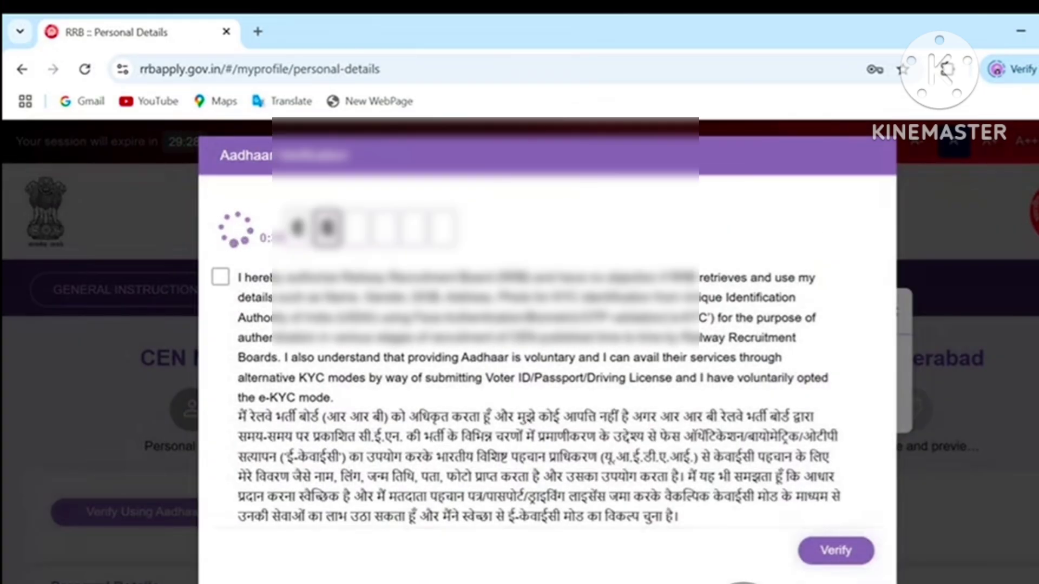
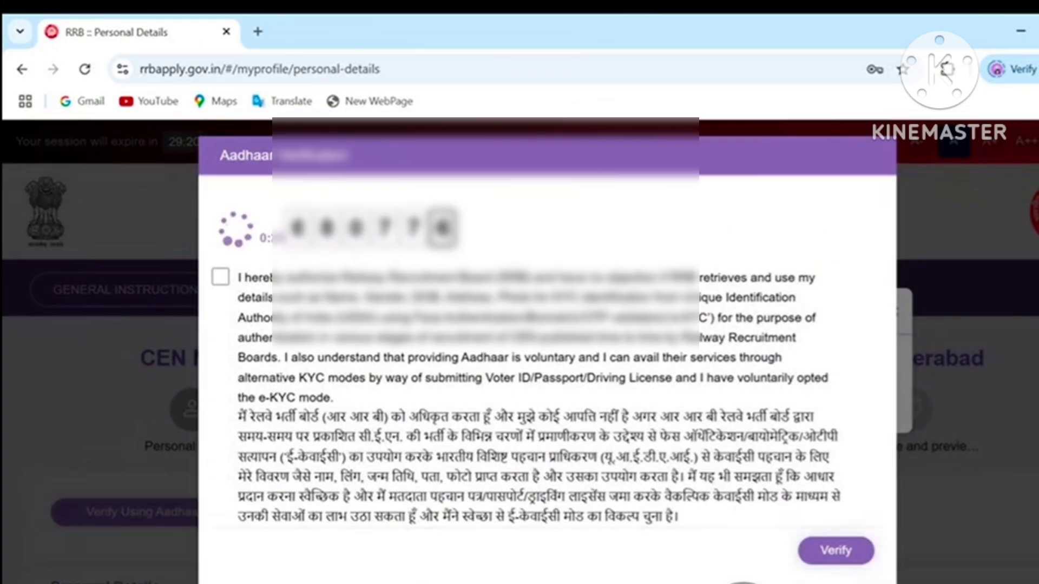
left_click(220, 277)
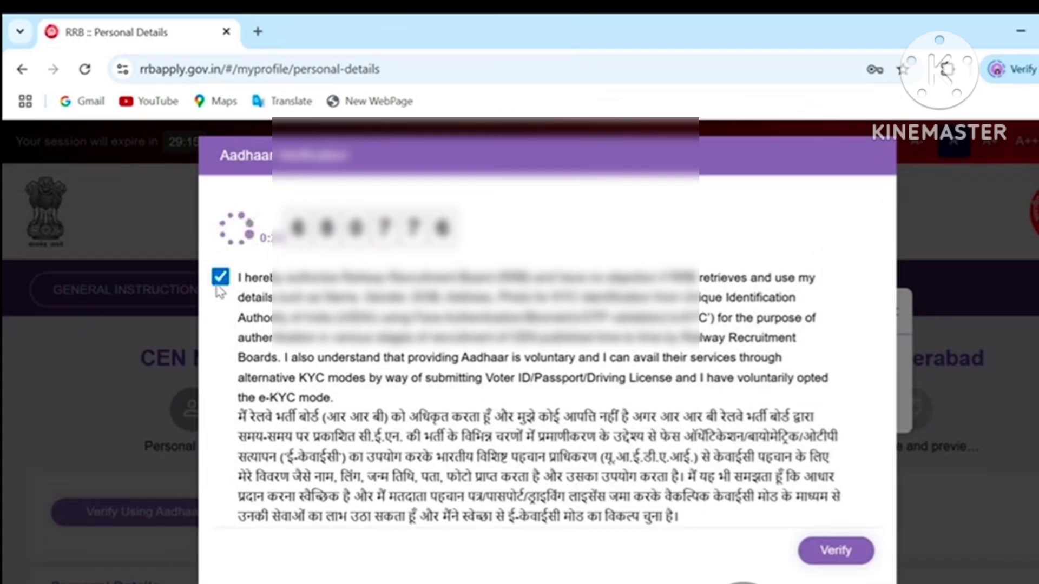
left_click(836, 551)
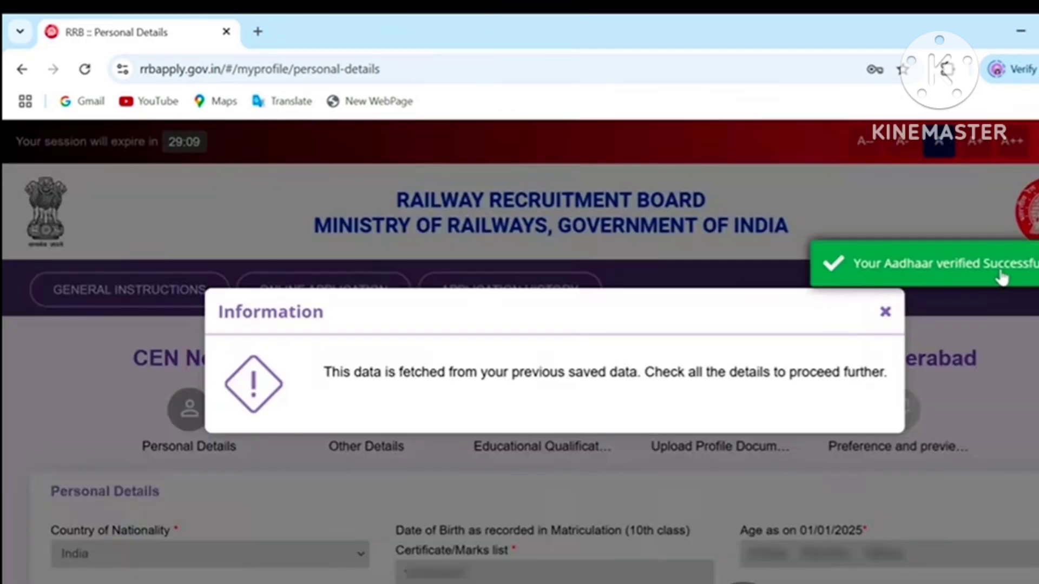
Dismiss the previous-data notice and set marital status Unmarried and religion Hindu
left_click(886, 313)
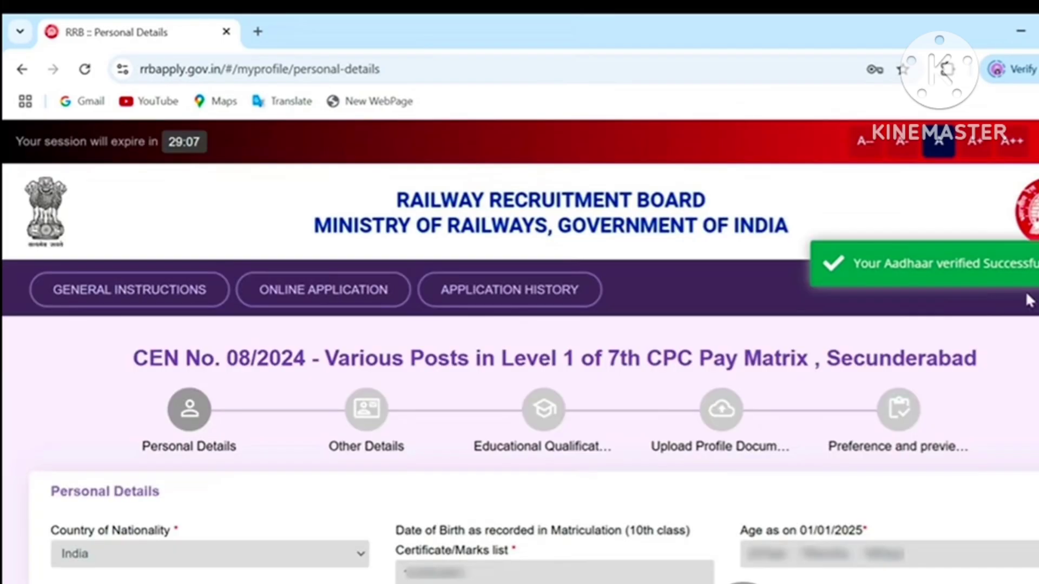
scroll(519, 352, "down", 6)
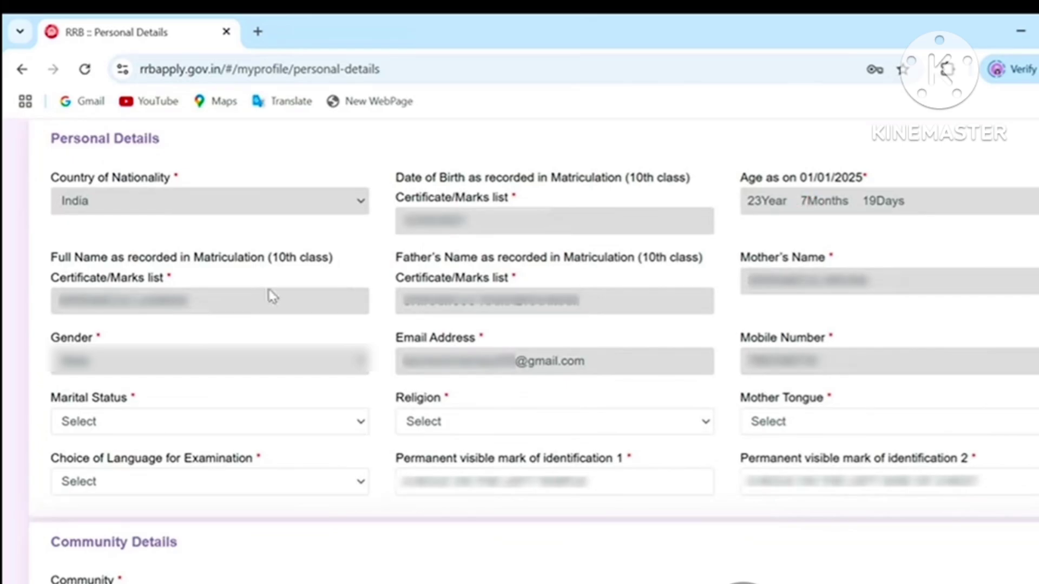
left_click(188, 425)
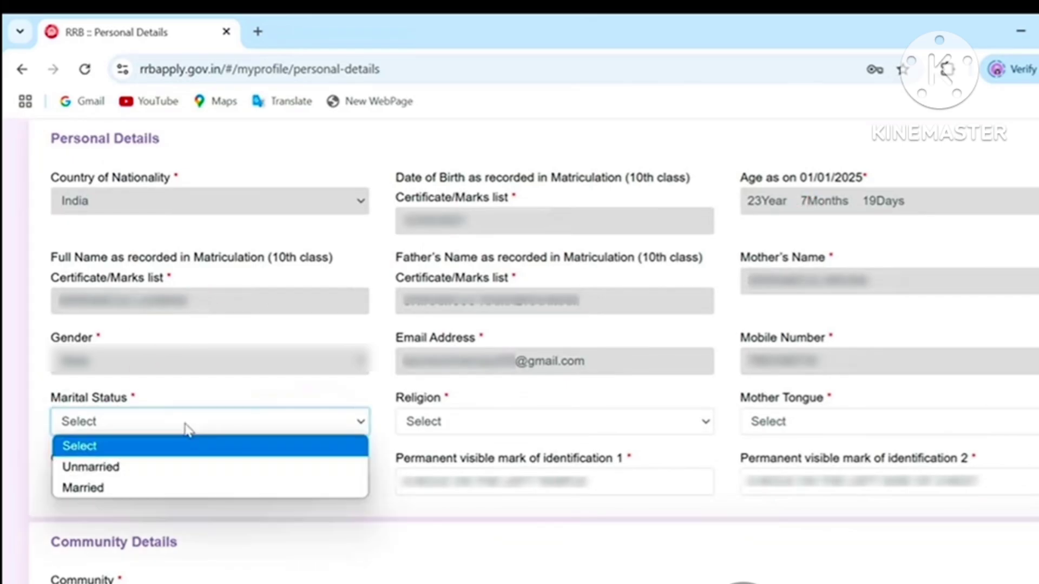
left_click(167, 471)
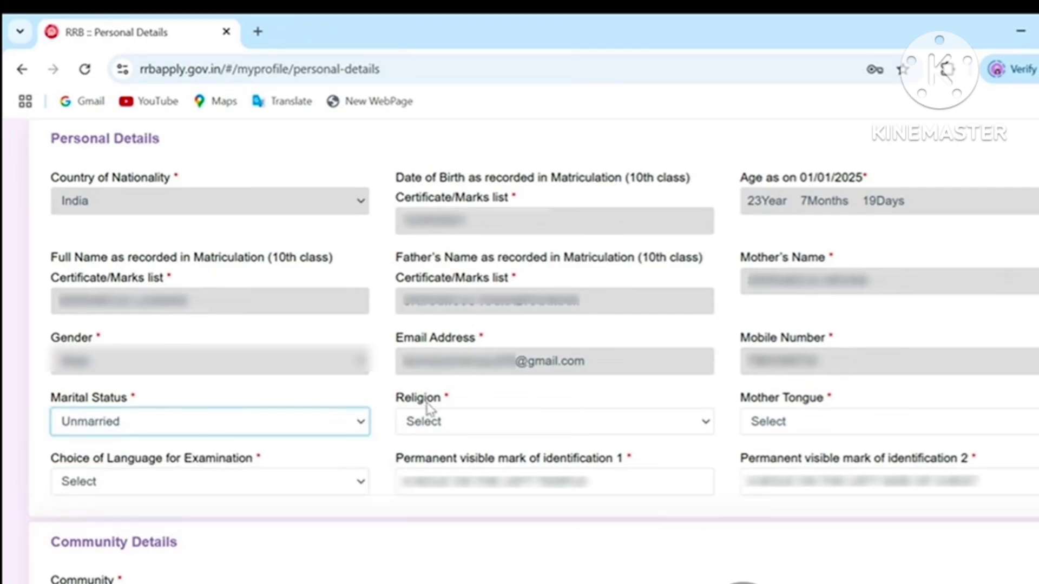
left_click(459, 425)
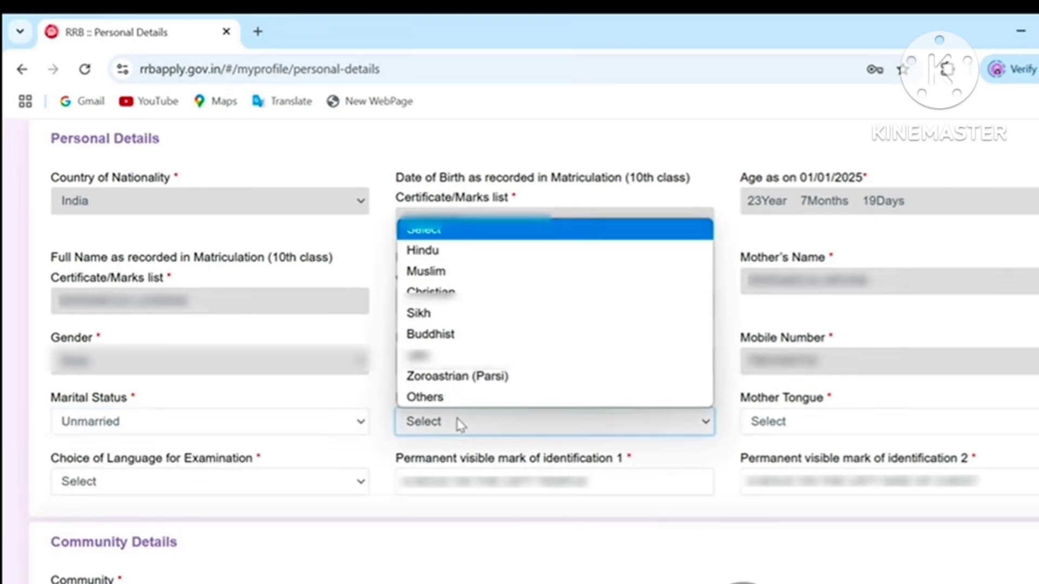
left_click(461, 254)
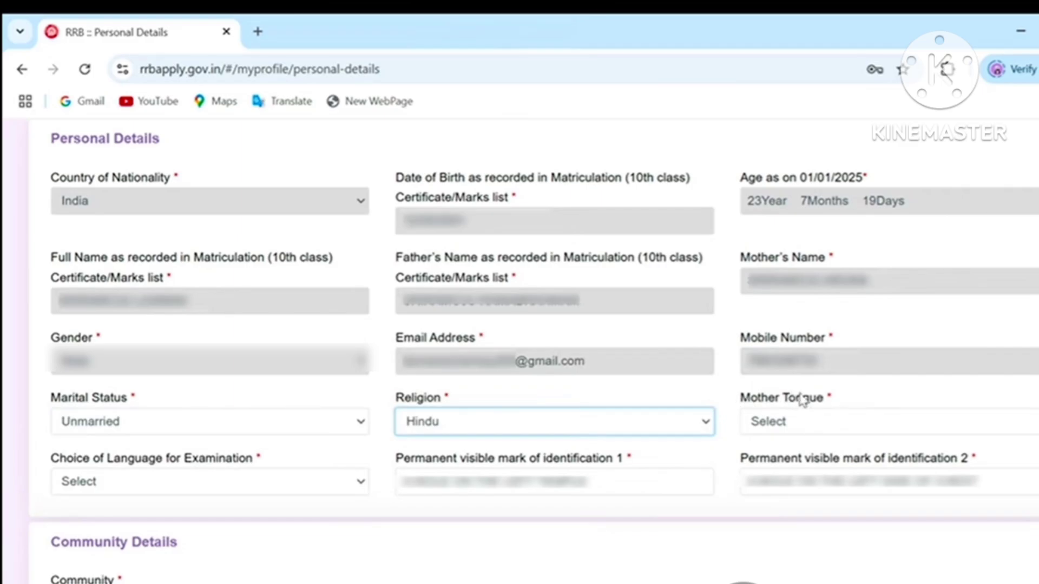
Set both Mother Tongue and Choice of Language for Examination to Telugu
left_click(802, 423)
left_click(795, 384)
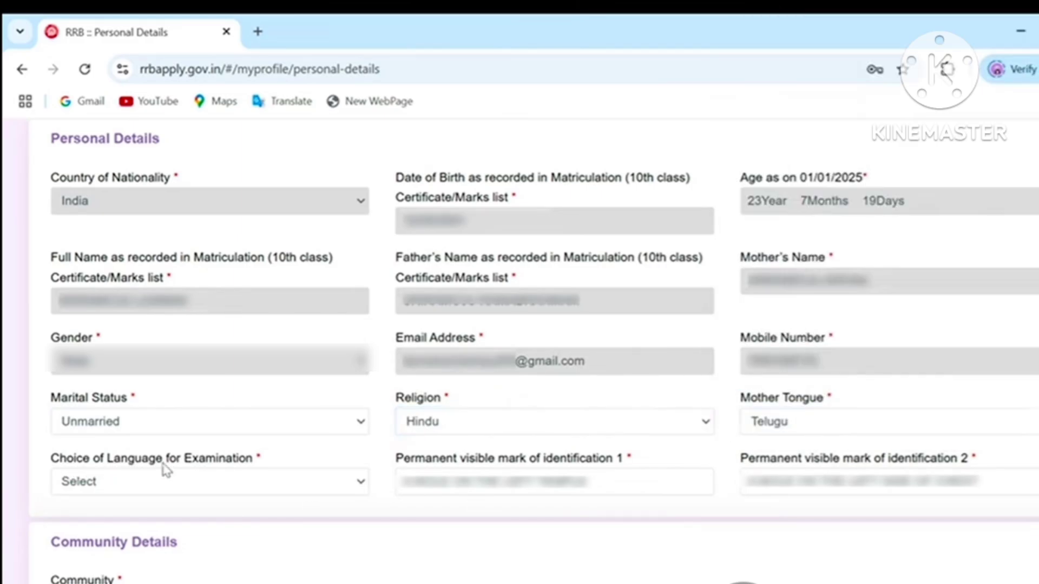
left_click(221, 483)
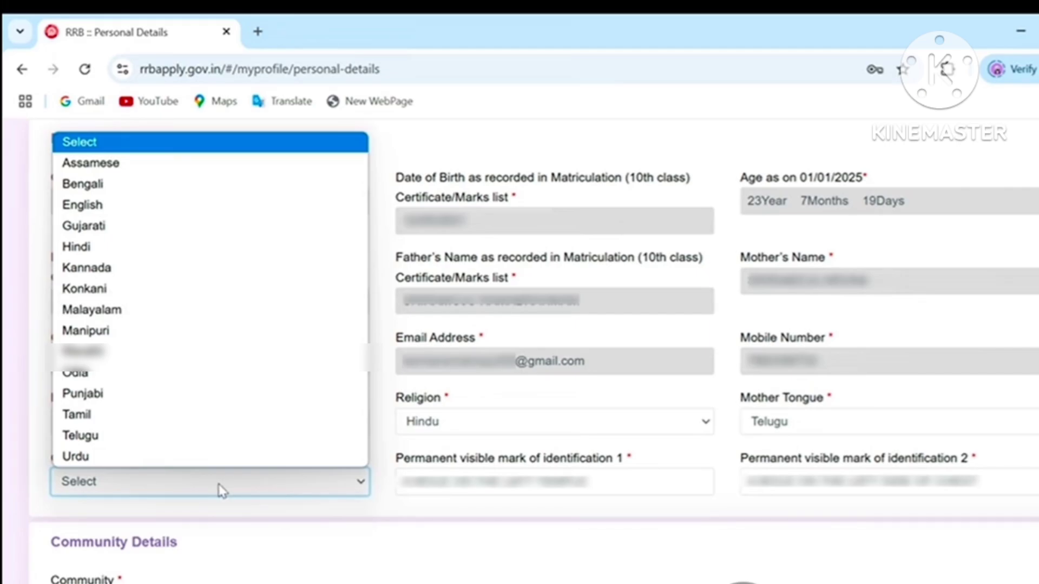
left_click(227, 442)
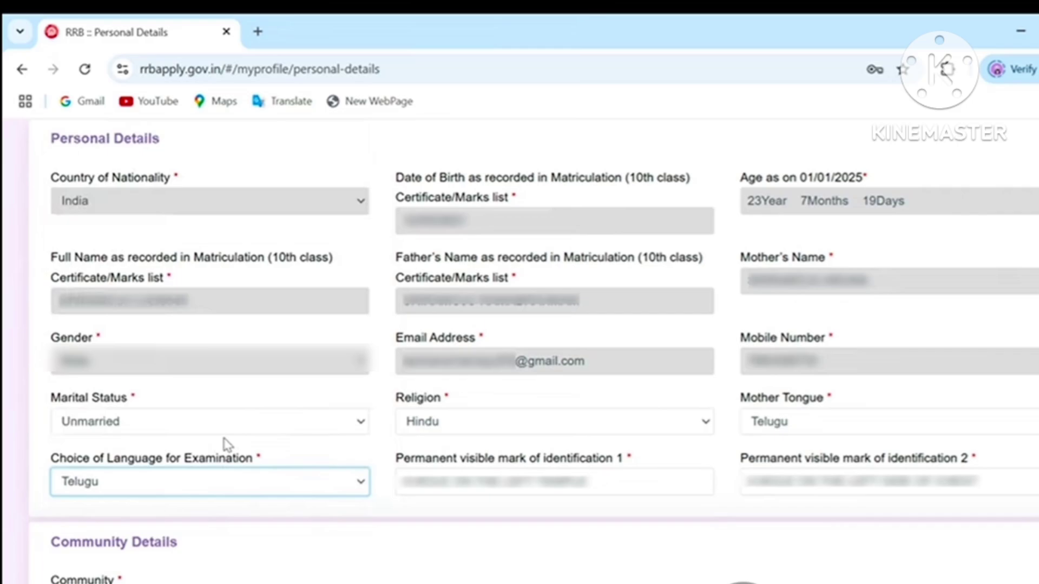
left_click(400, 519)
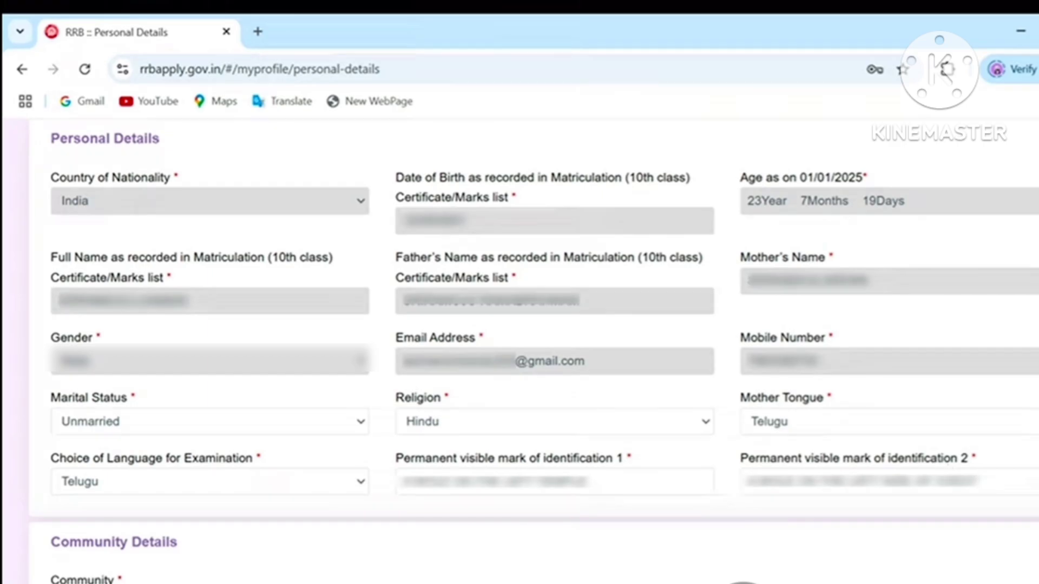
Select OBC as the community and accept the OBC-NCL information notice
scroll(810, 291, "down", 7)
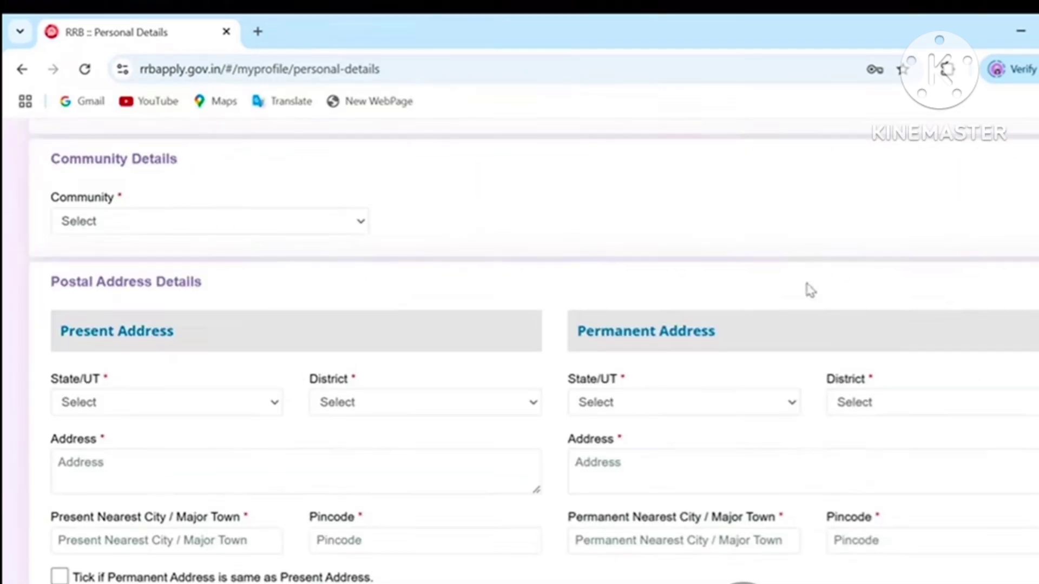
left_click_drag(51, 158, 190, 169)
left_click(285, 162)
left_click(177, 223)
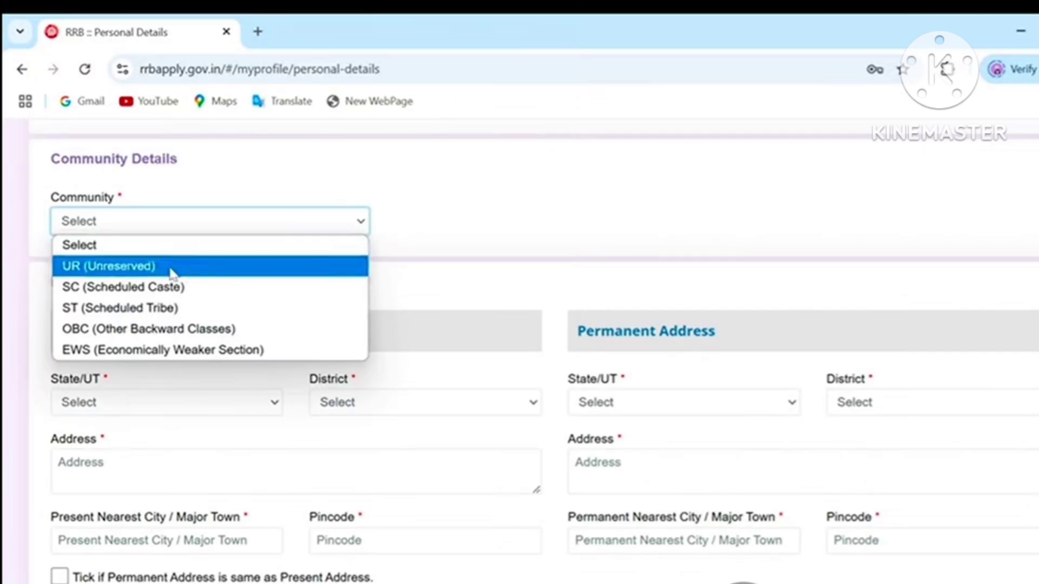
left_click(166, 330)
left_click(533, 441)
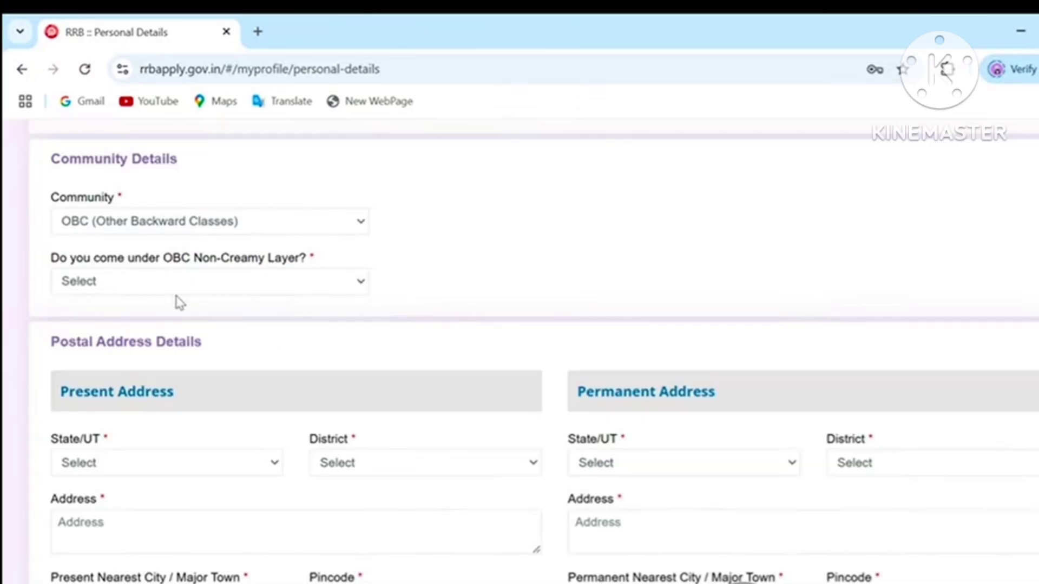
Answer Yes to the OBC Non-Creamy Layer question and accept its notice
left_click(214, 287)
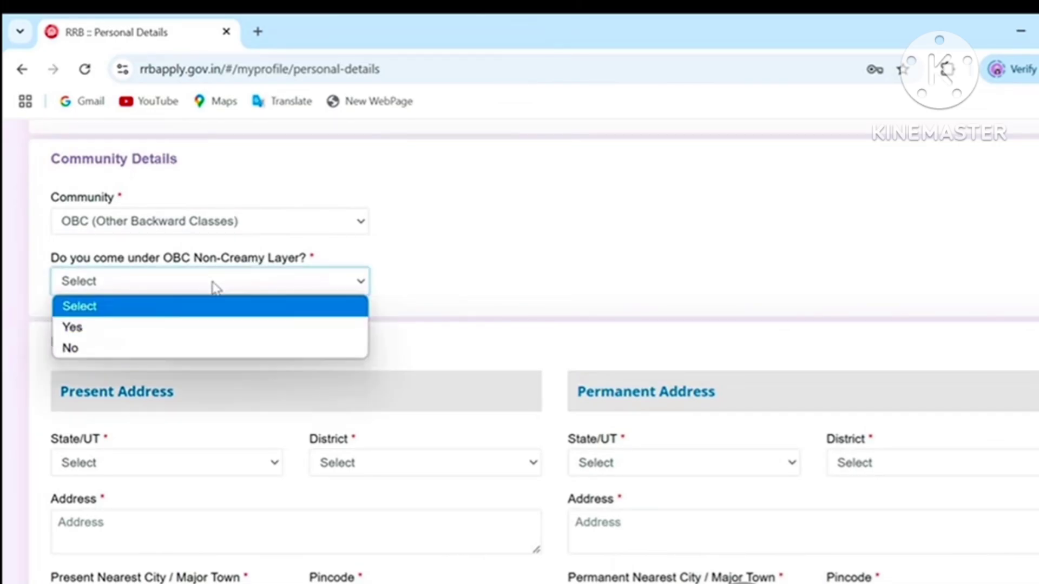
left_click(184, 351)
left_click(555, 435)
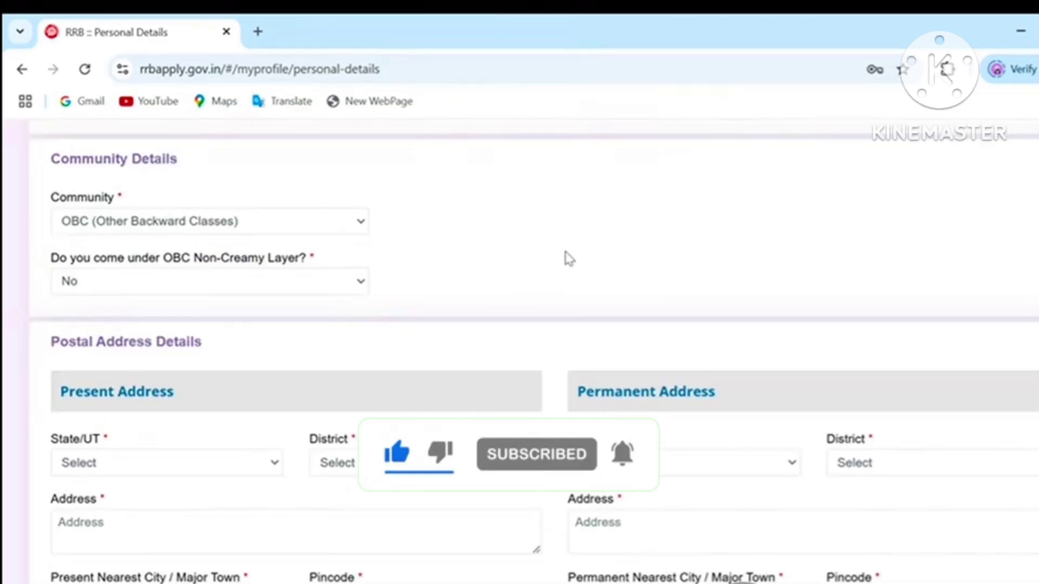
left_click(314, 291)
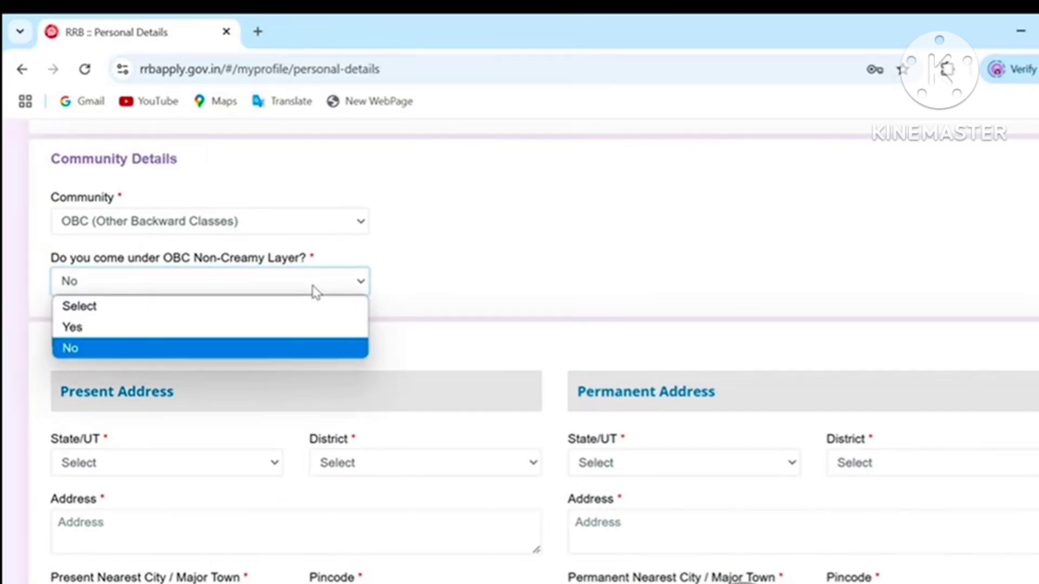
left_click(271, 328)
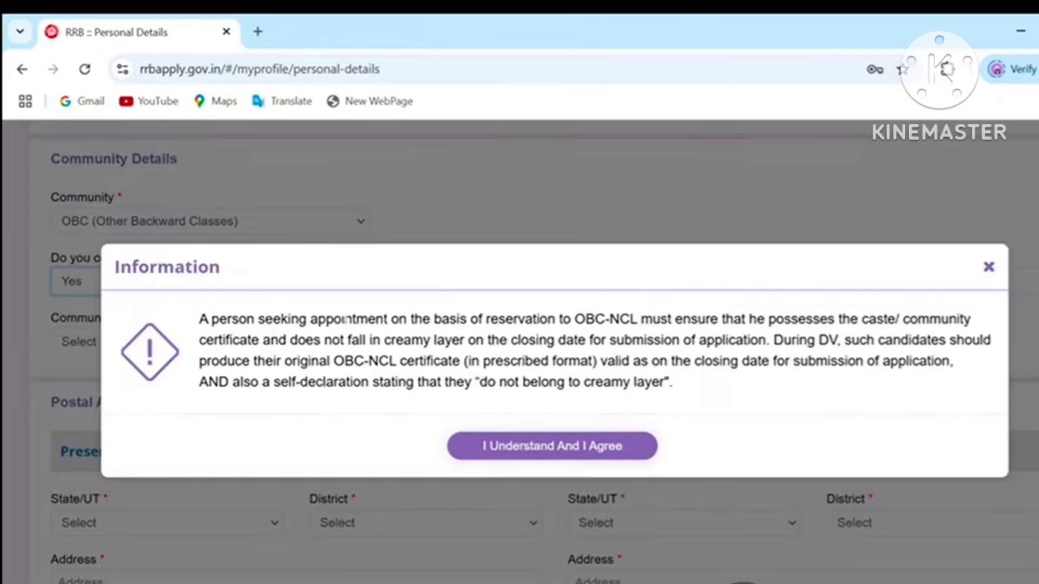
left_click(509, 453)
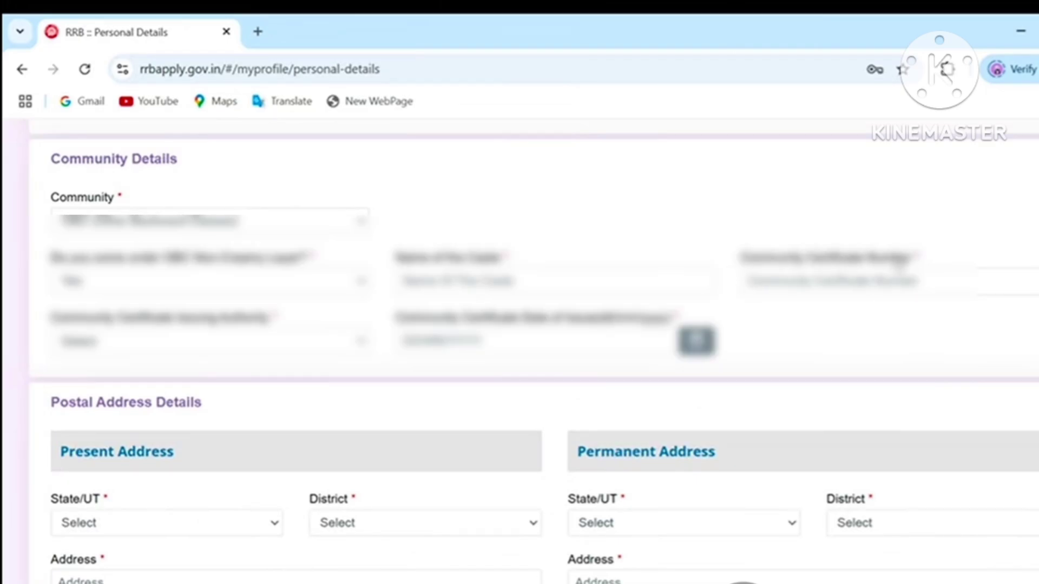
Record Tehsildar as the community certificate's issuing authority and TELANGANA as its issuing state
left_click(180, 349)
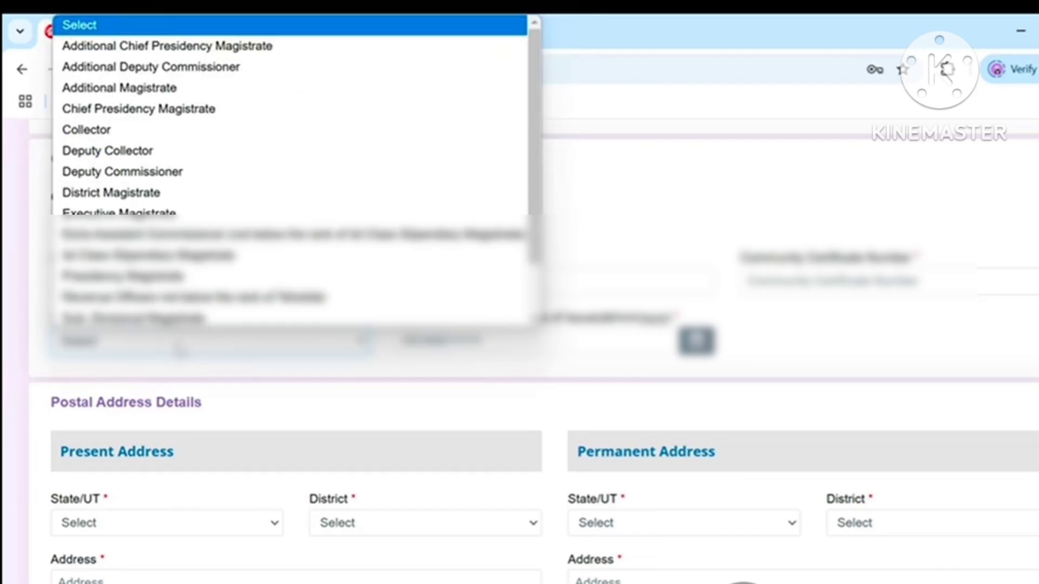
scroll(187, 314, "down", 1)
scroll(212, 170, "down", 1)
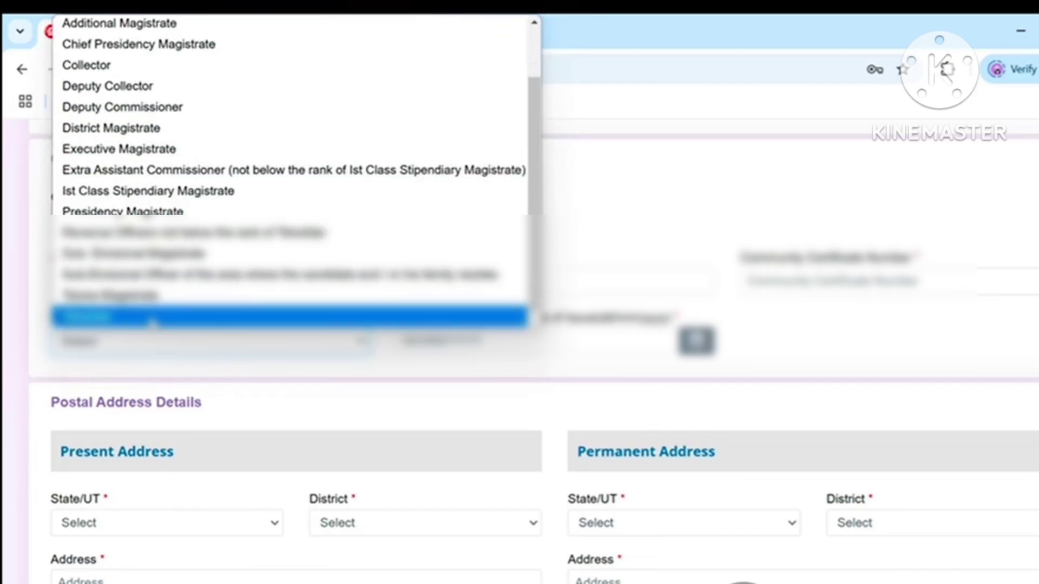
left_click(153, 320)
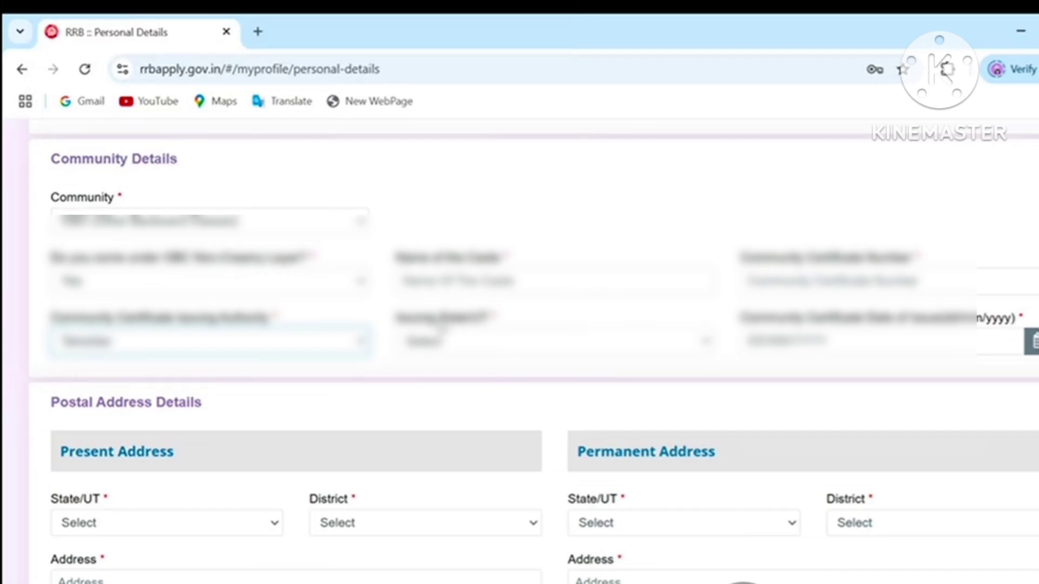
left_click(524, 337)
scroll(517, 190, "down", 8)
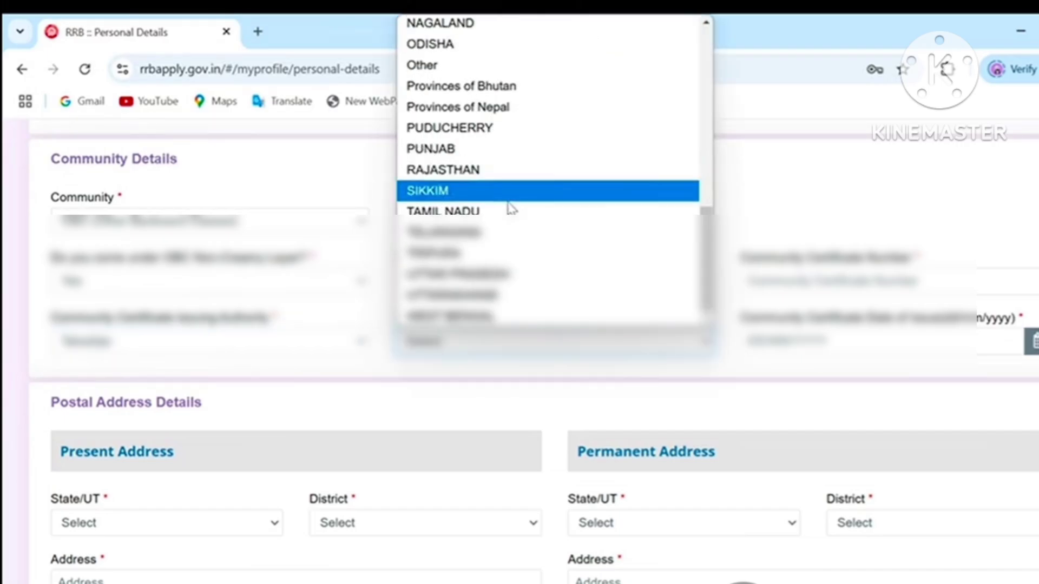
left_click(490, 236)
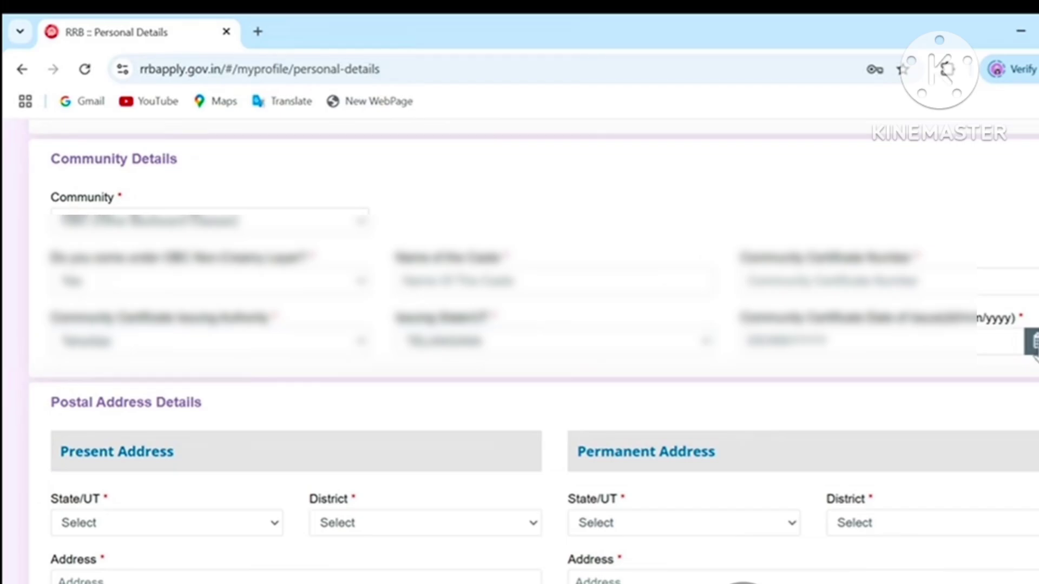
left_click(1033, 342)
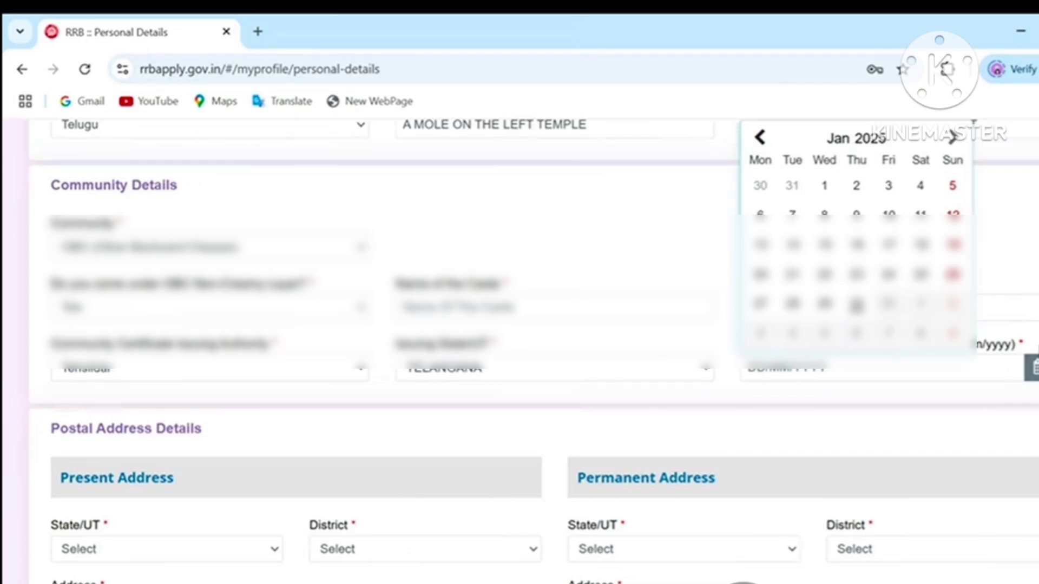
Choose the present address State/UT and District from the dropdowns
scroll(534, 352, "down", 5)
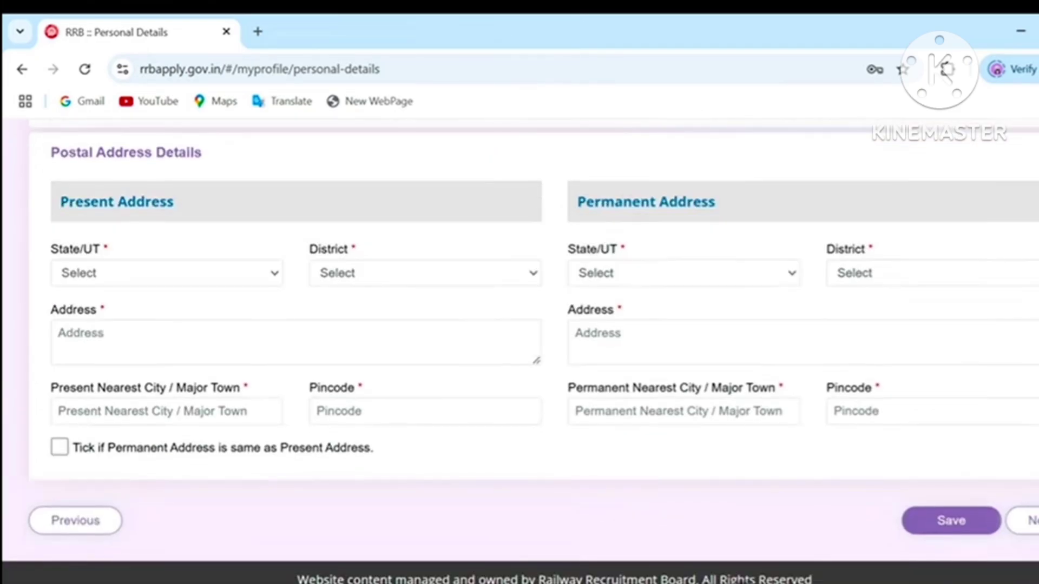
left_click_drag(51, 154, 217, 154)
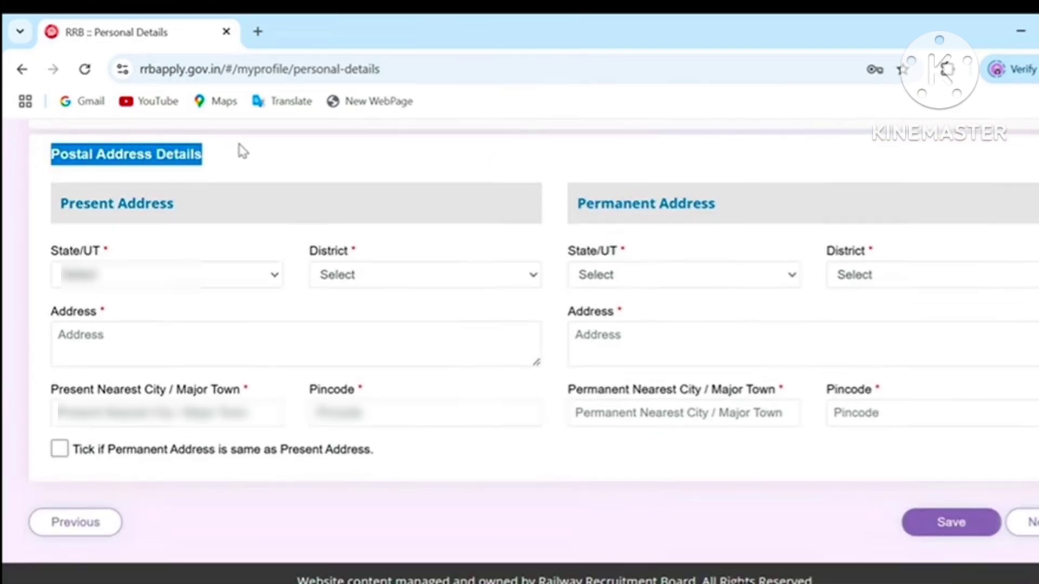
left_click(232, 162)
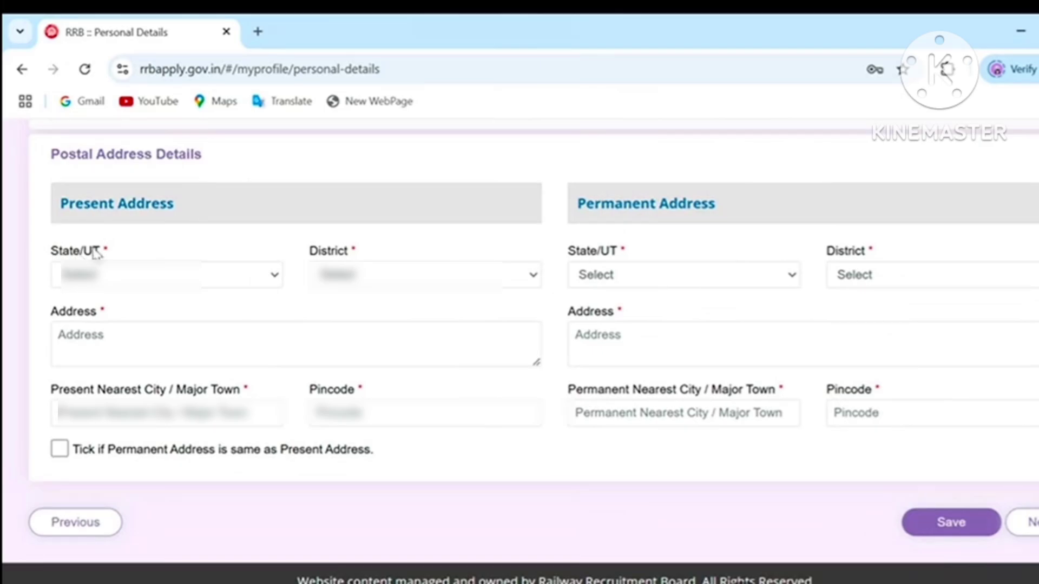
left_click(112, 276)
scroll(117, 411, "down", 5)
left_click(121, 466)
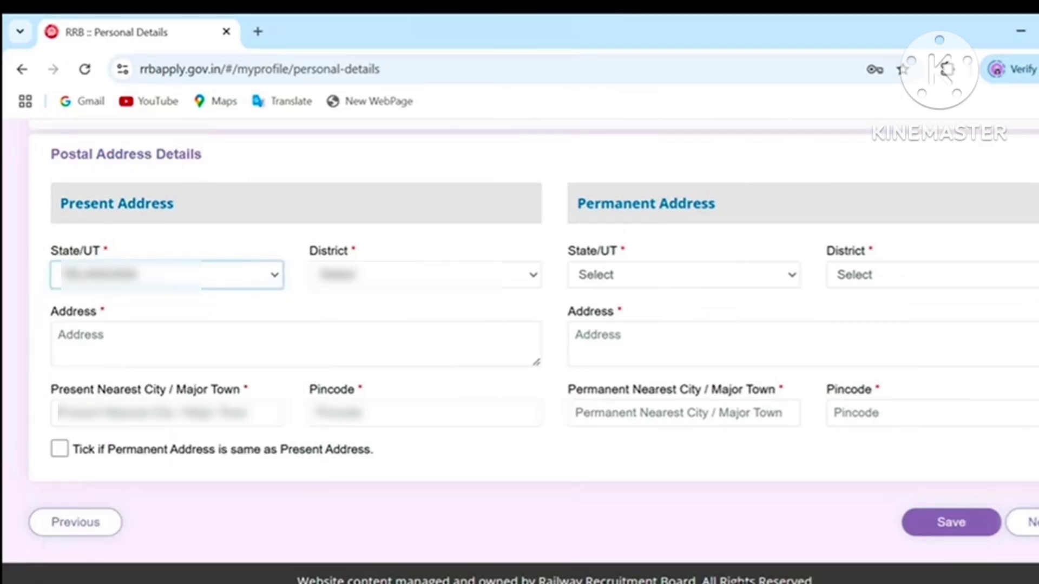
left_click(342, 278)
scroll(349, 385, "down", 5)
left_click(348, 568)
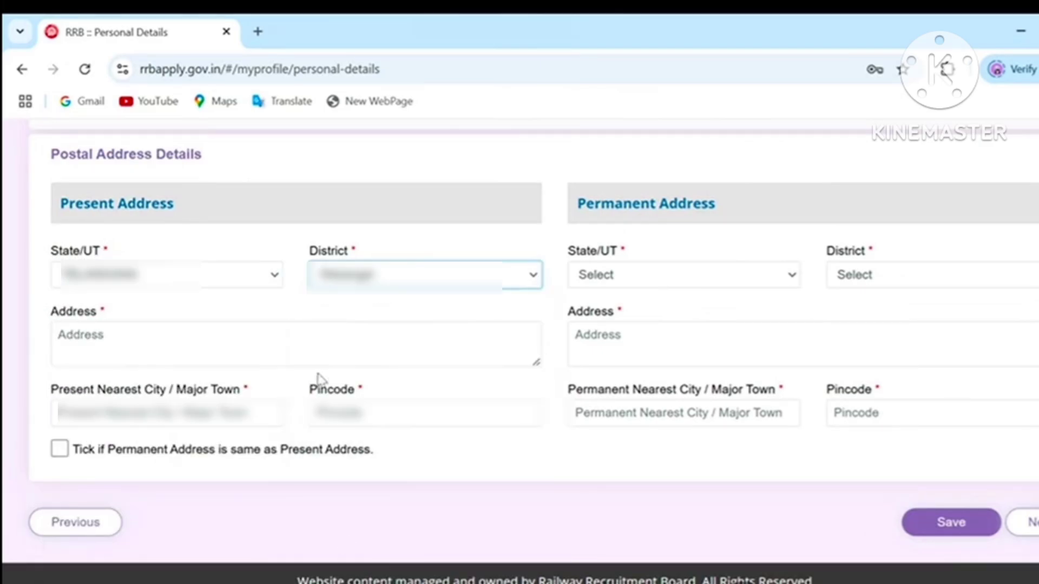
Enter 'PEDDAPALLI' as the present address nearest city
left_click(325, 314)
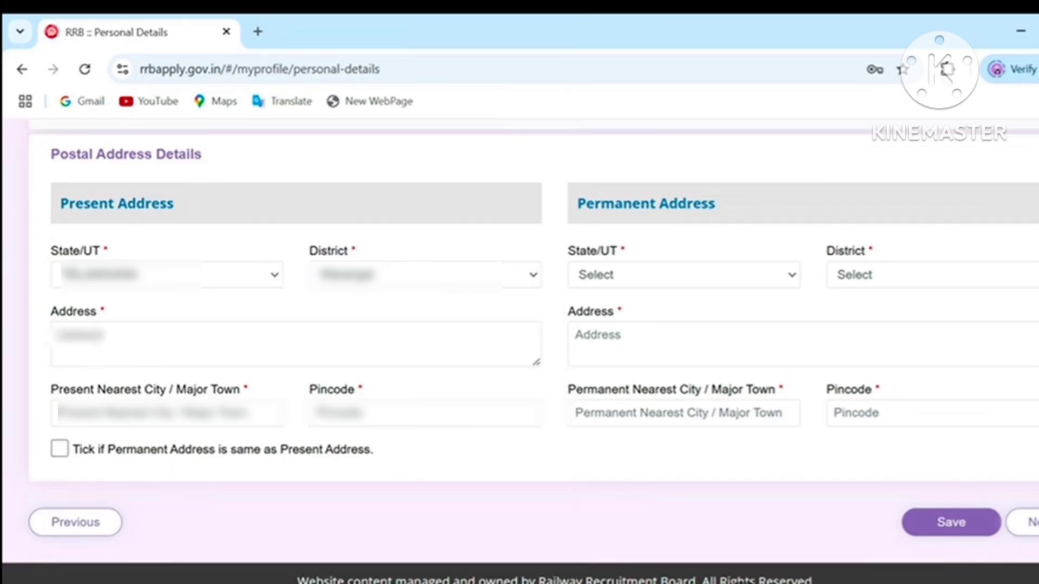
left_click(204, 409)
type("PE")
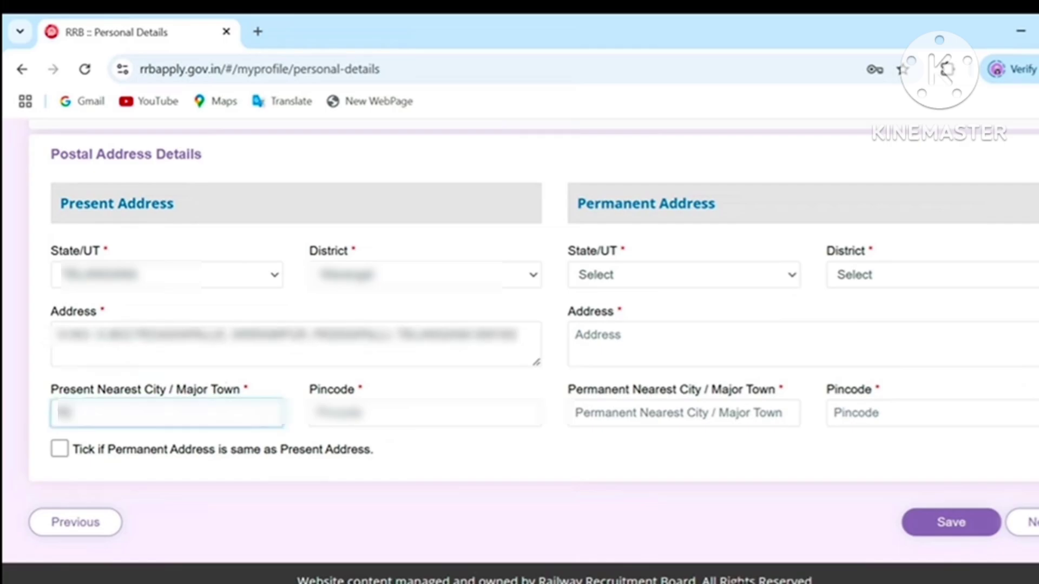
type("DDAPALLI")
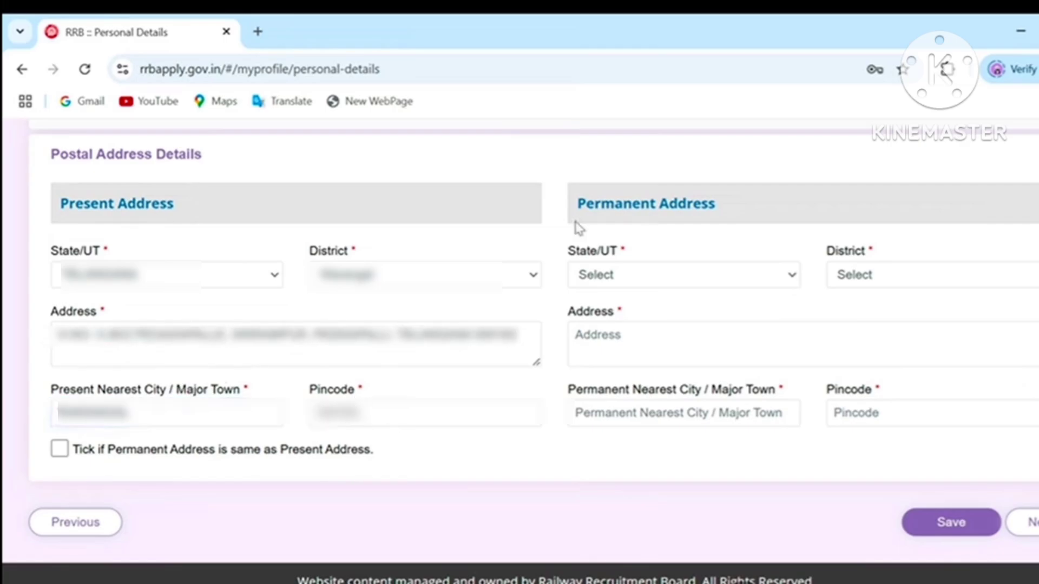
Highlight the Present and Permanent Address headings, then proceed to the Other Details page
left_click_drag(575, 213, 734, 210)
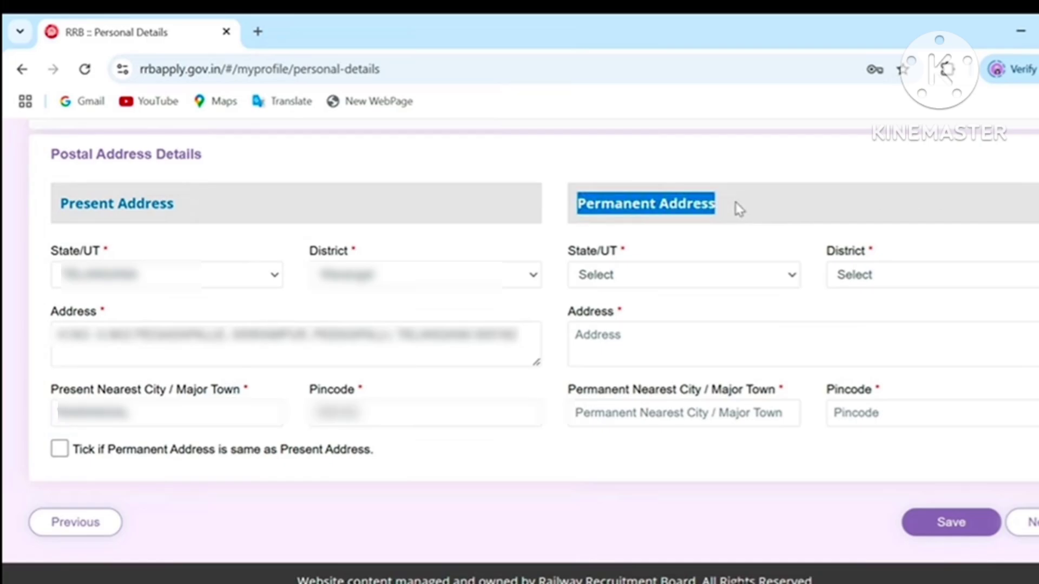
left_click_drag(58, 204, 175, 204)
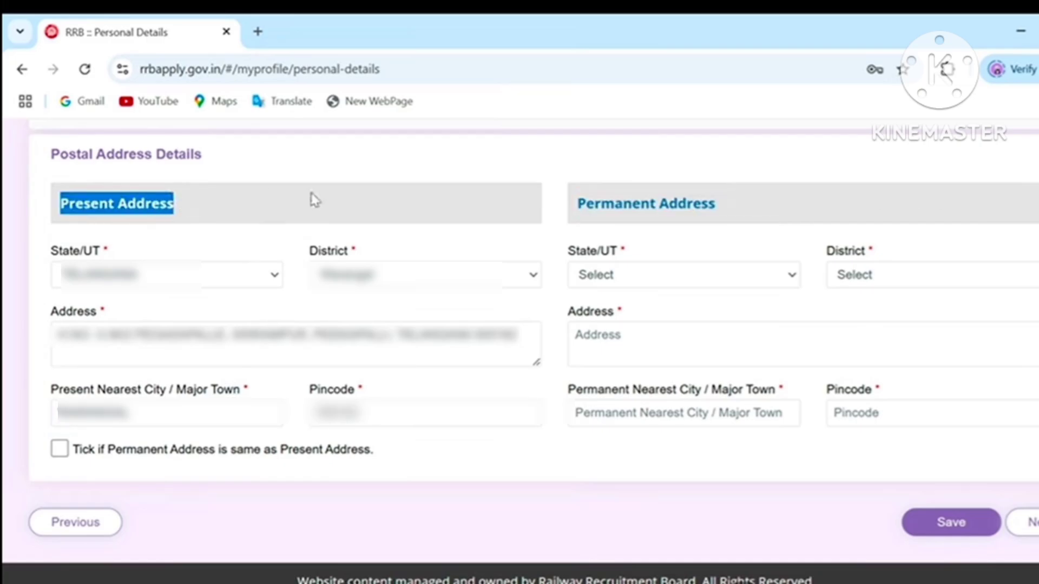
left_click_drag(575, 213, 733, 213)
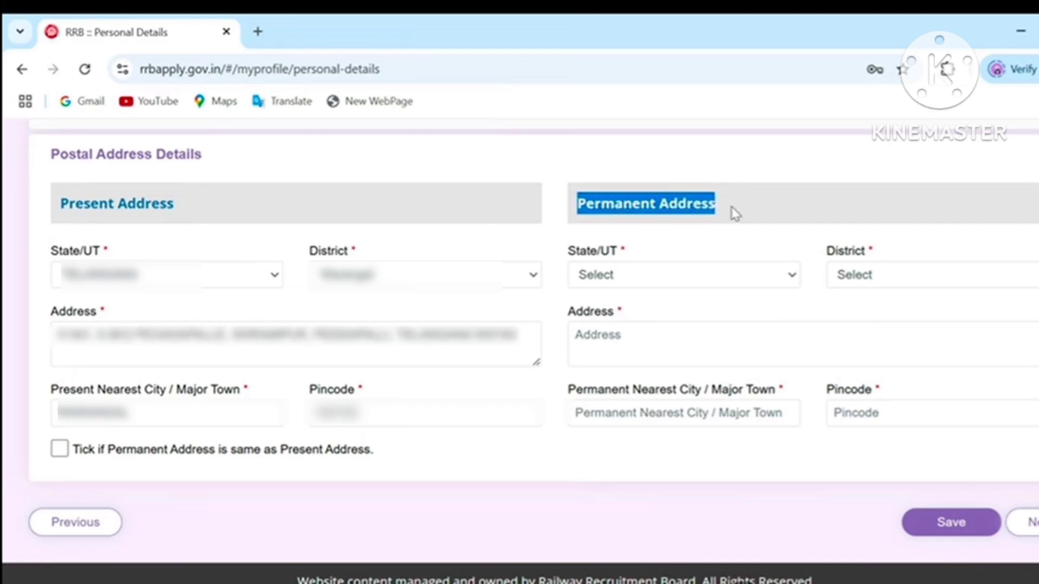
left_click(732, 213)
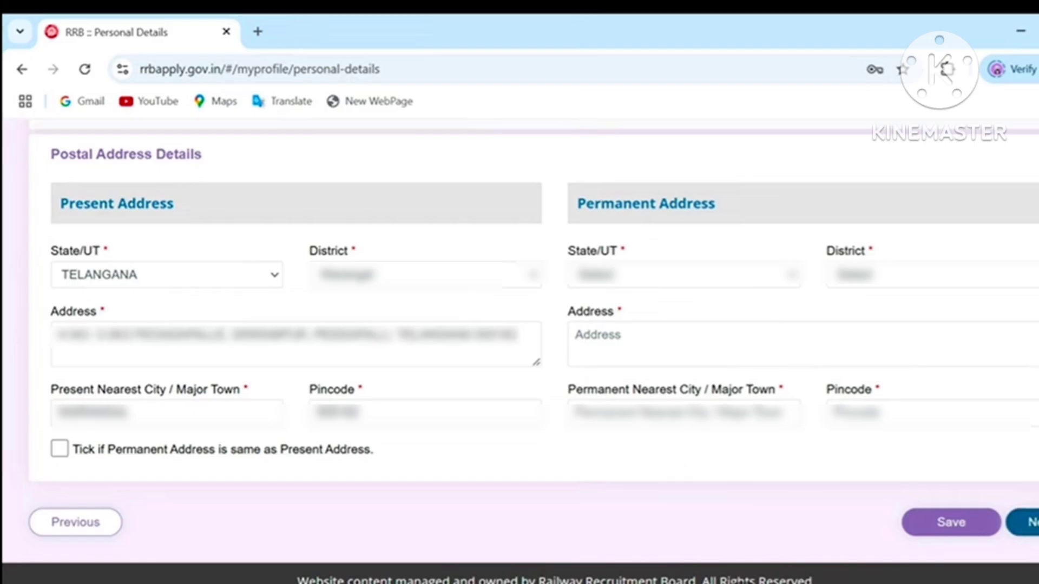
left_click(1026, 522)
Answer No to the Ex-Serviceman and benchmark disability (PwBD) questions
scroll(1026, 522, "down", 5)
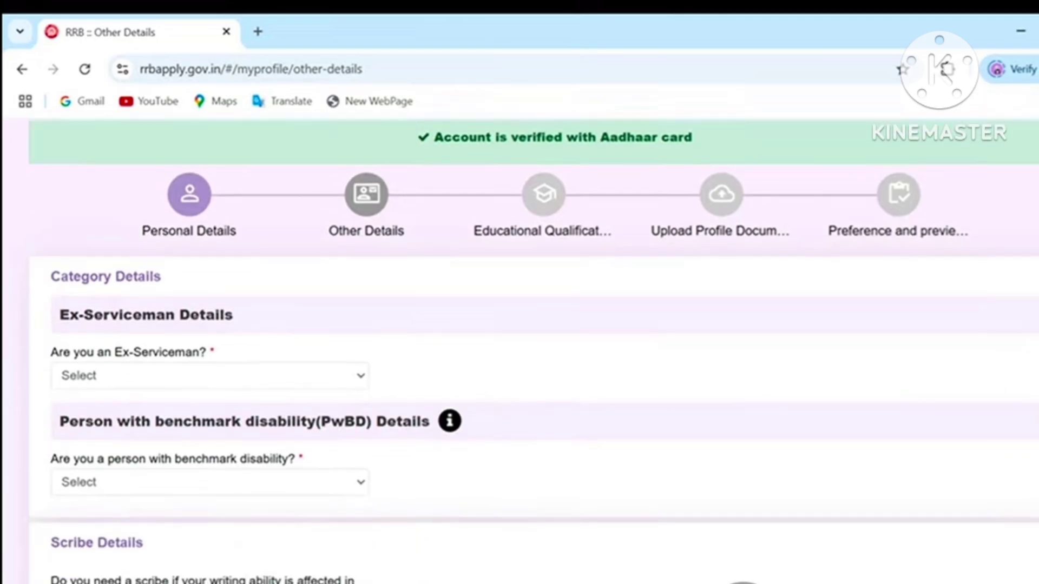
scroll(183, 158, "down", 4)
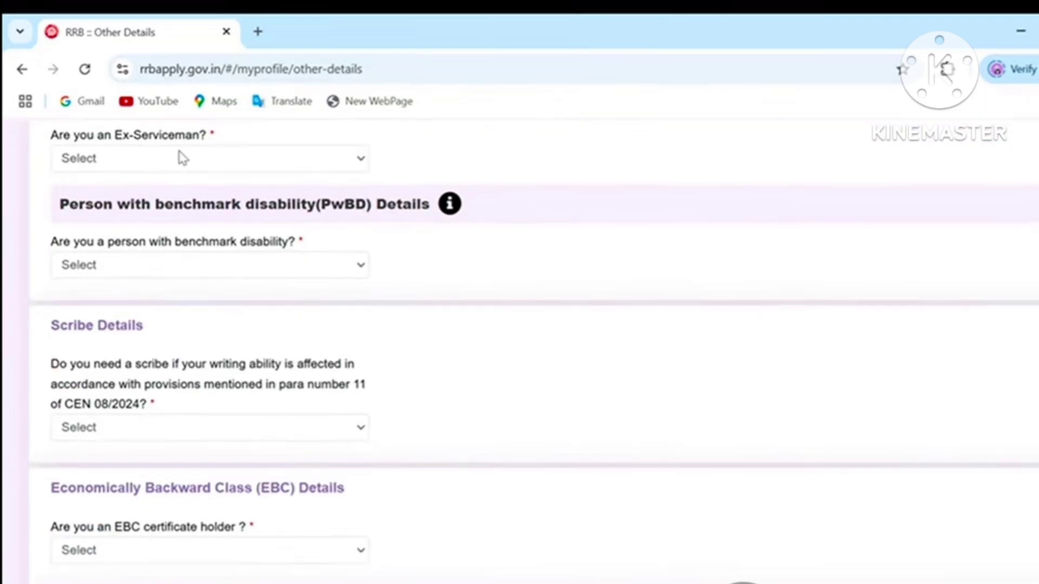
left_click(183, 158)
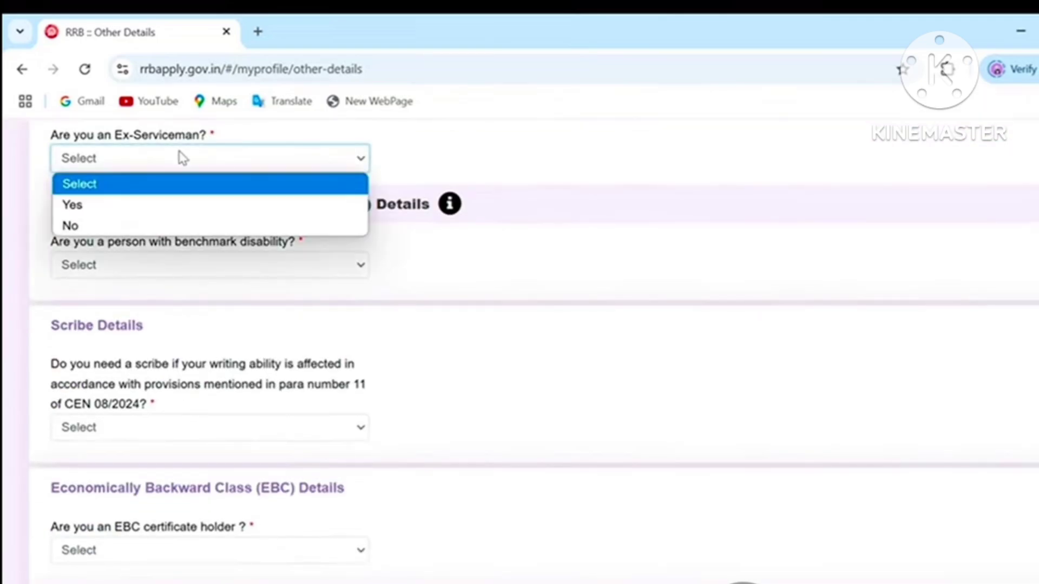
left_click(165, 225)
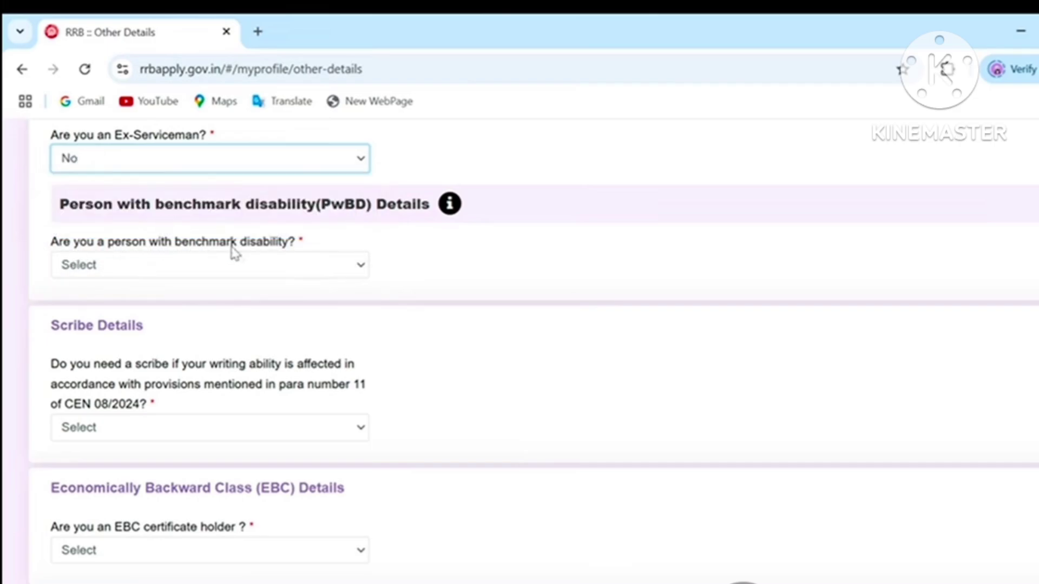
left_click(198, 276)
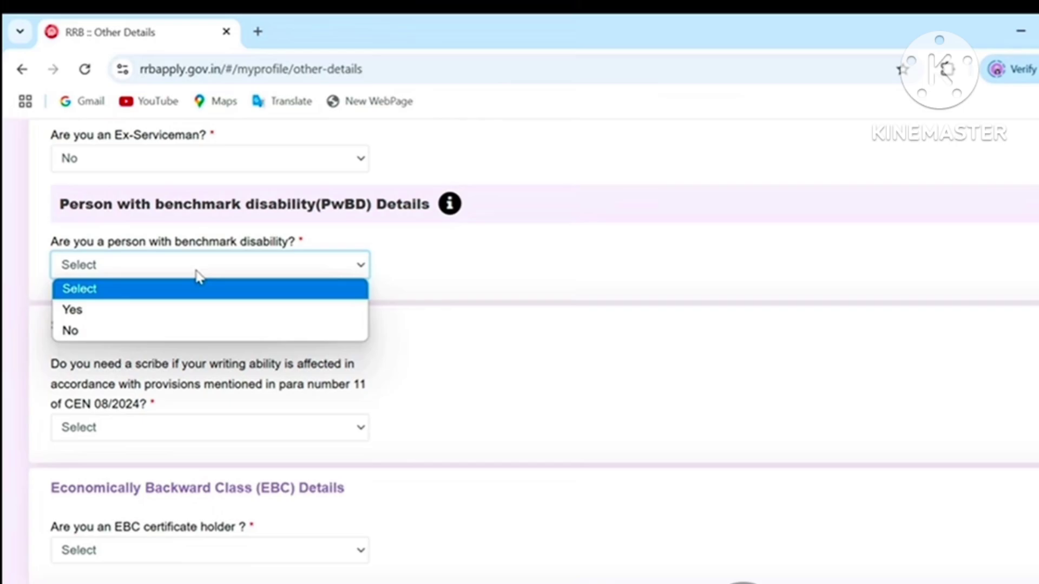
left_click(174, 316)
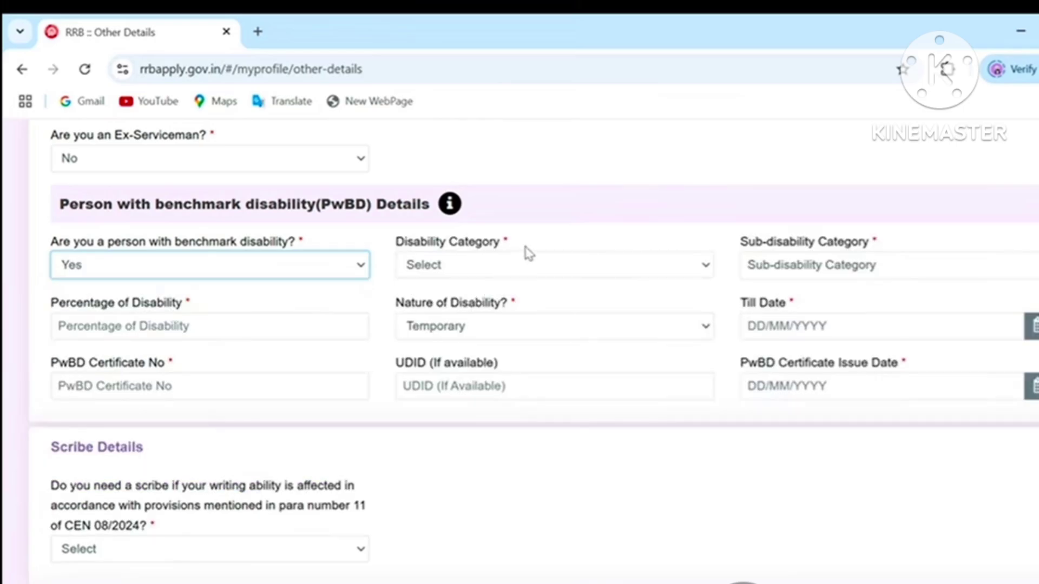
left_click(526, 265)
left_click(276, 278)
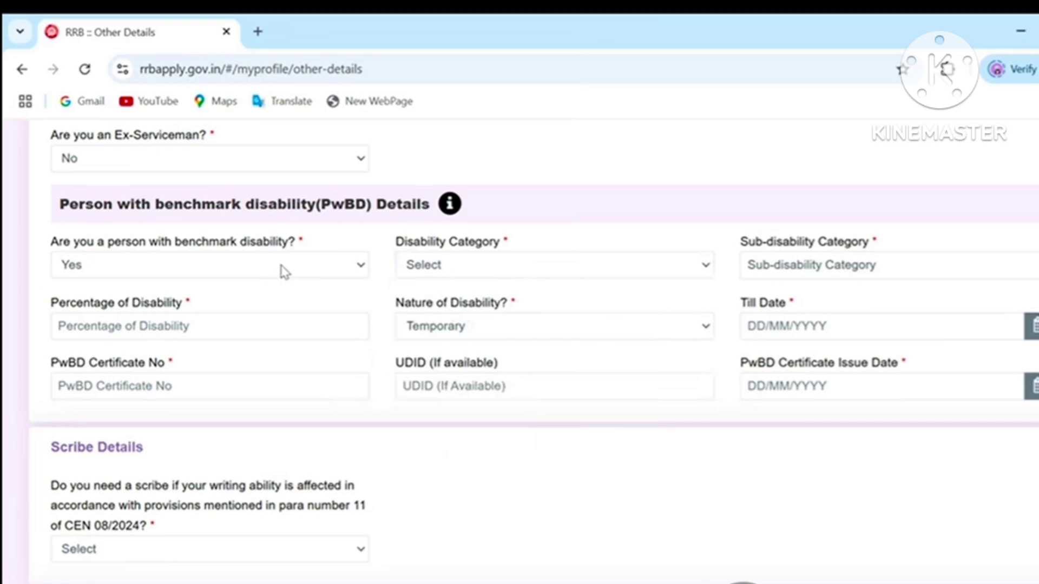
left_click(284, 271)
left_click(258, 334)
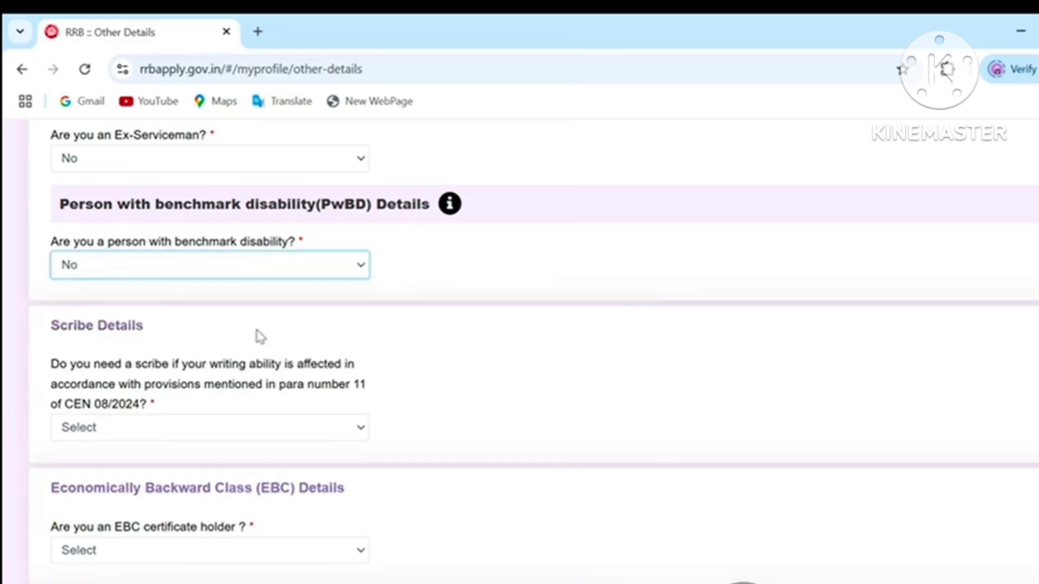
Answer No to needing a scribe and to being an EBC certificate holder
left_click(142, 269)
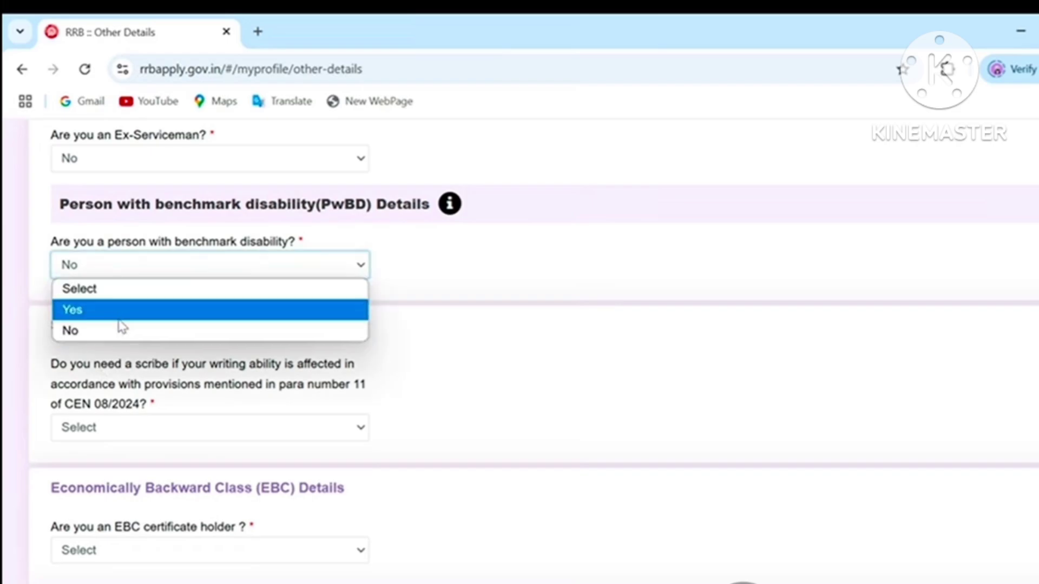
left_click(418, 312)
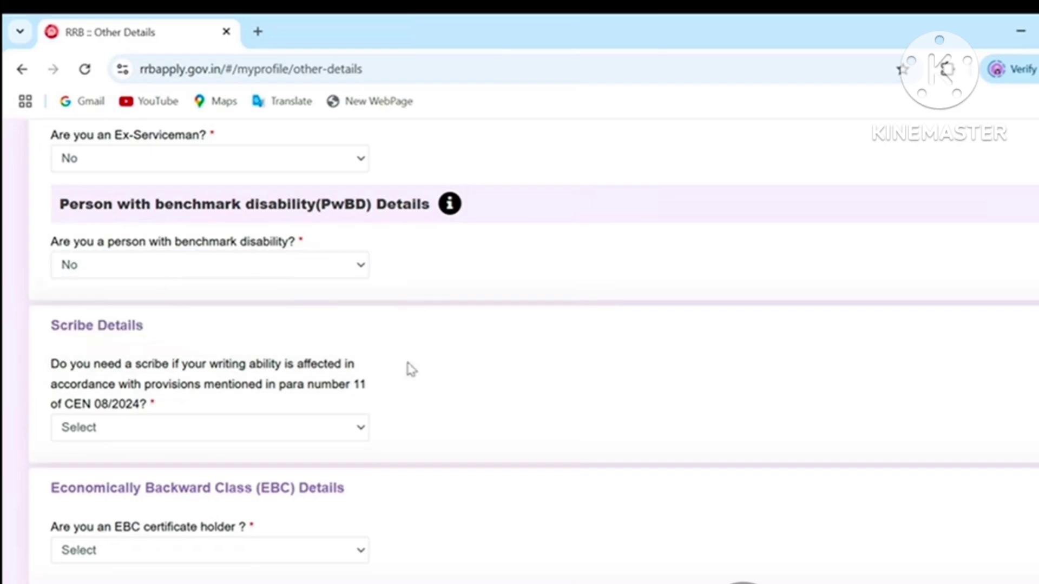
left_click(354, 431)
left_click(354, 431)
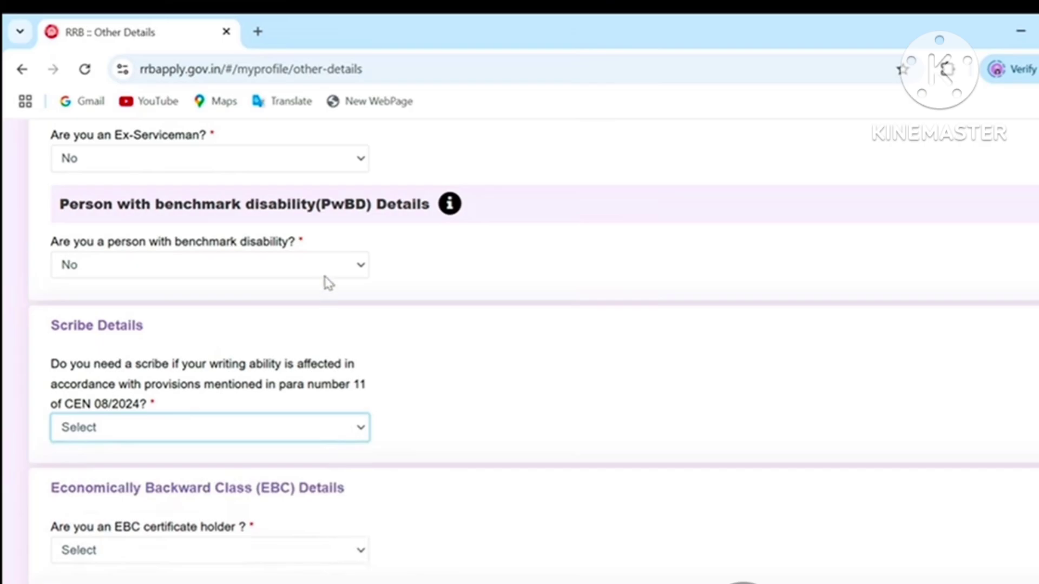
left_click(153, 432)
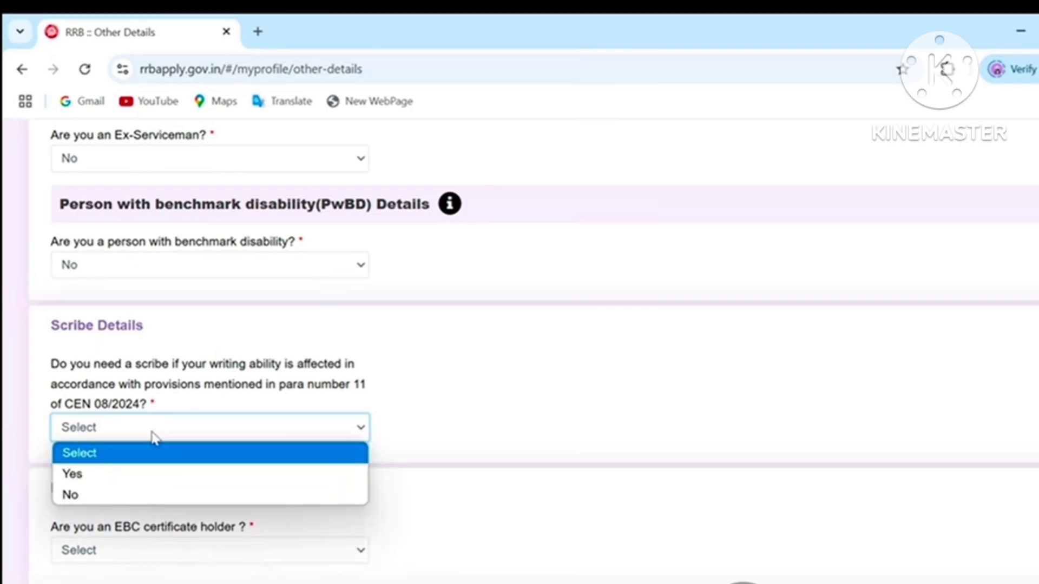
left_click(146, 495)
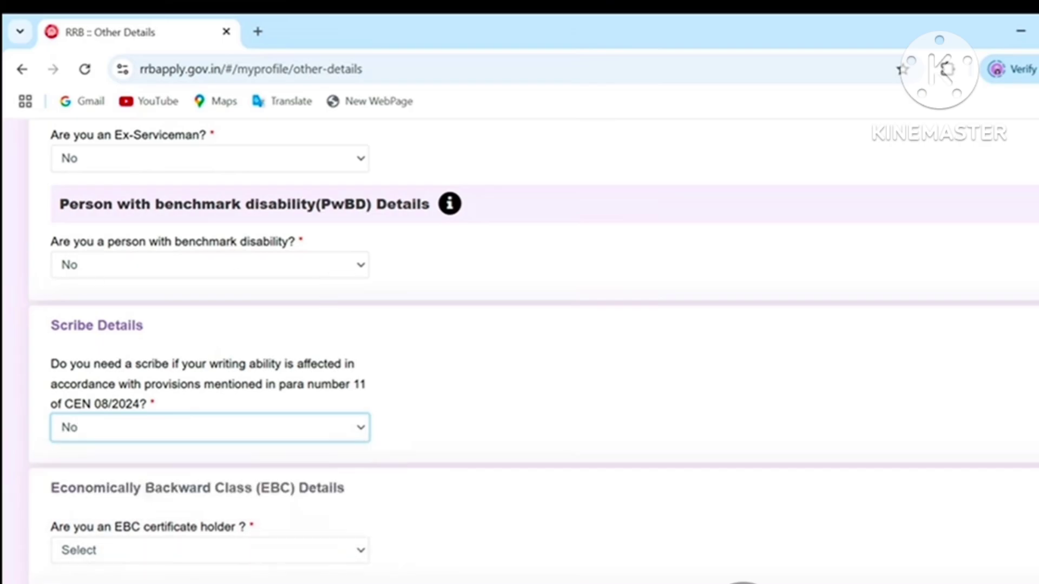
left_click(203, 560)
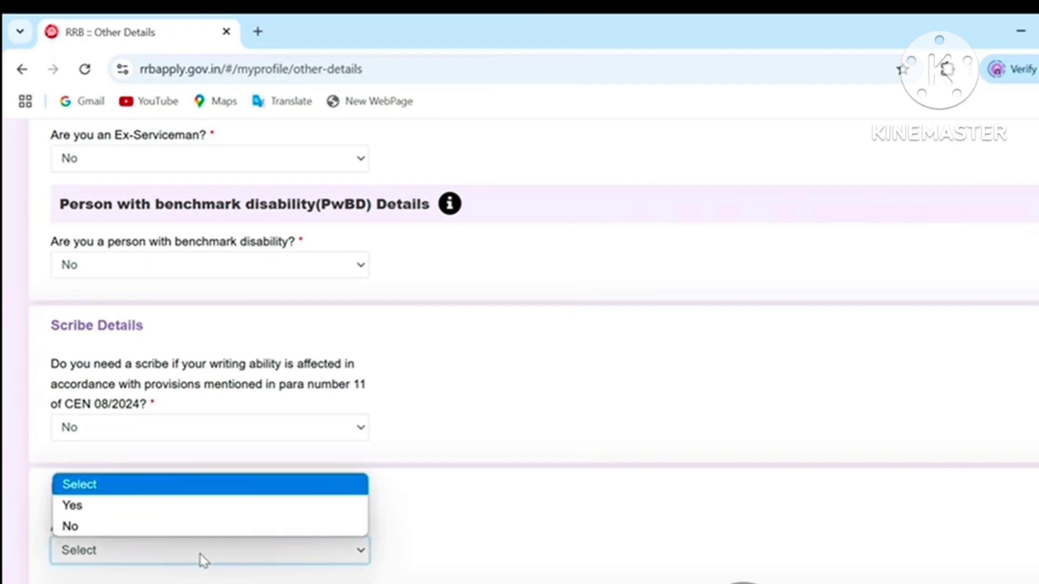
left_click(200, 523)
Set Indian Railways employee to No, current organization to Not Applicable, Act Apprentice to No
scroll(199, 523, "down", 6)
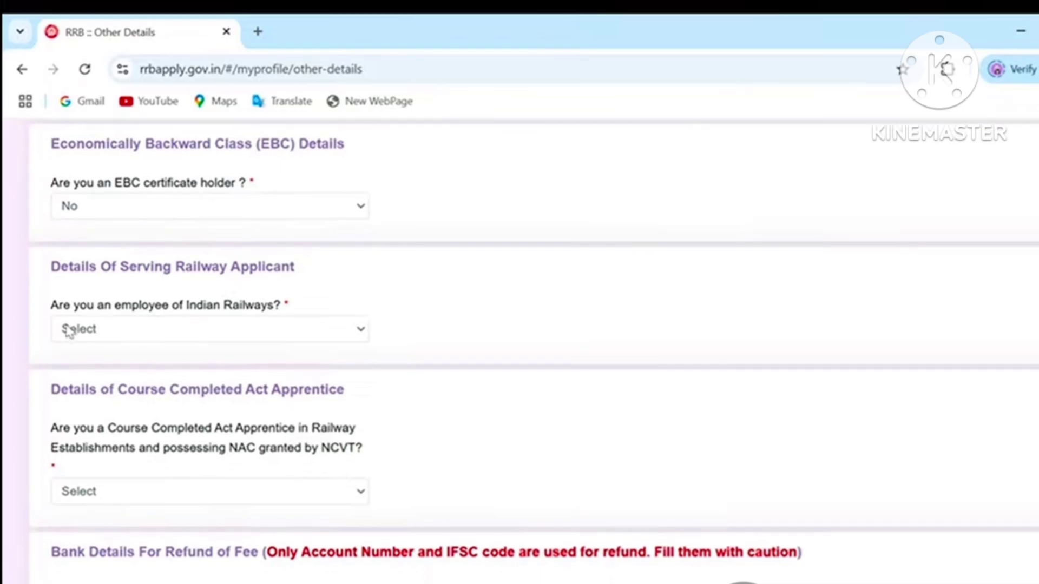
left_click(219, 337)
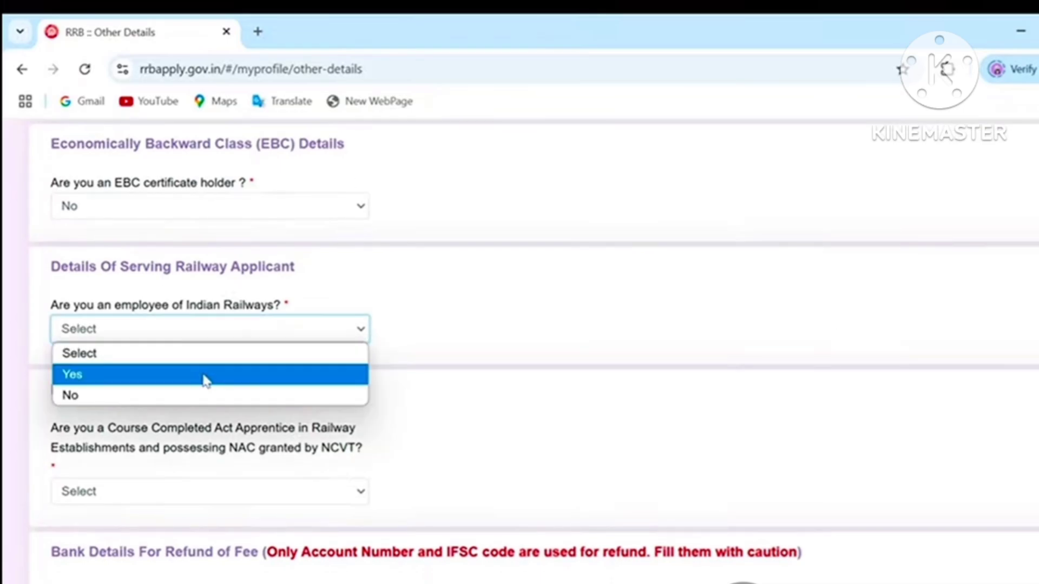
left_click(195, 395)
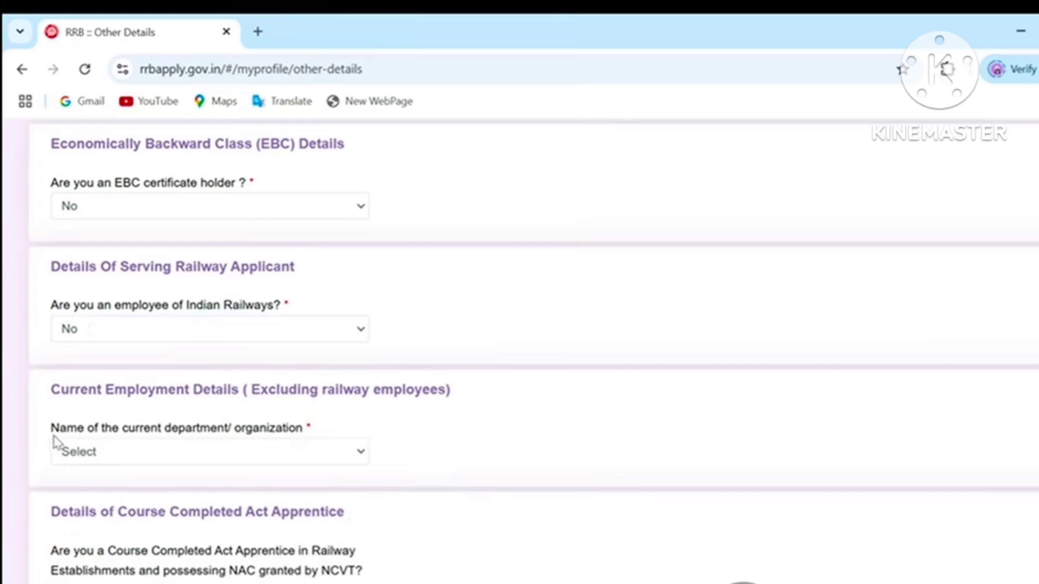
left_click(200, 455)
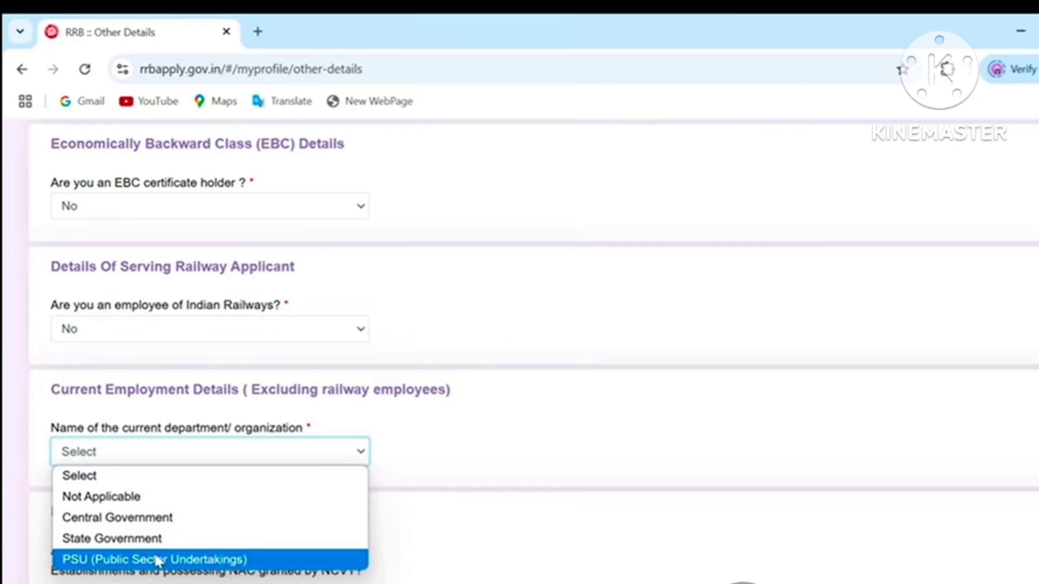
left_click(156, 507)
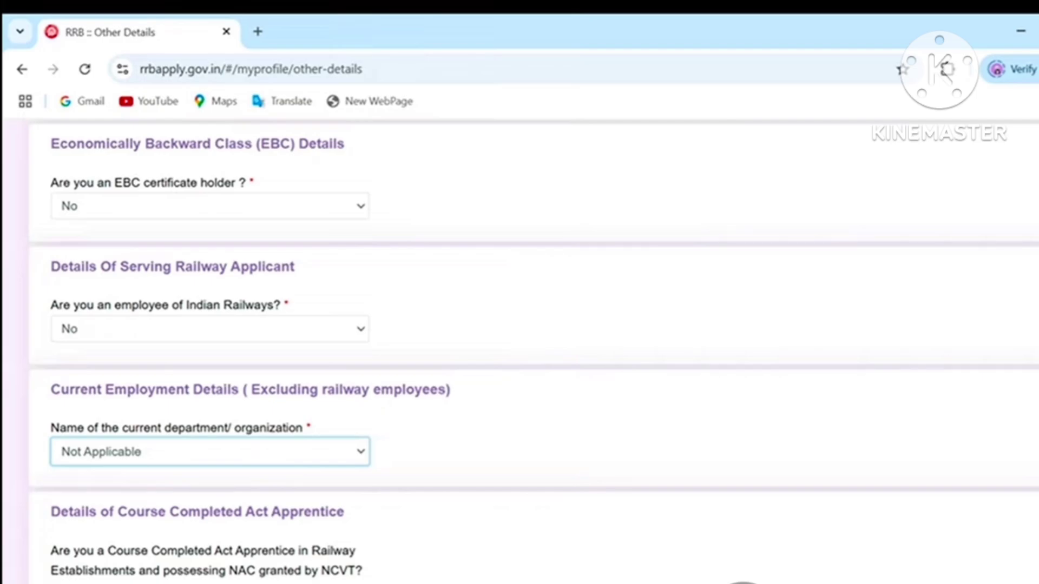
scroll(156, 487, "down", 1)
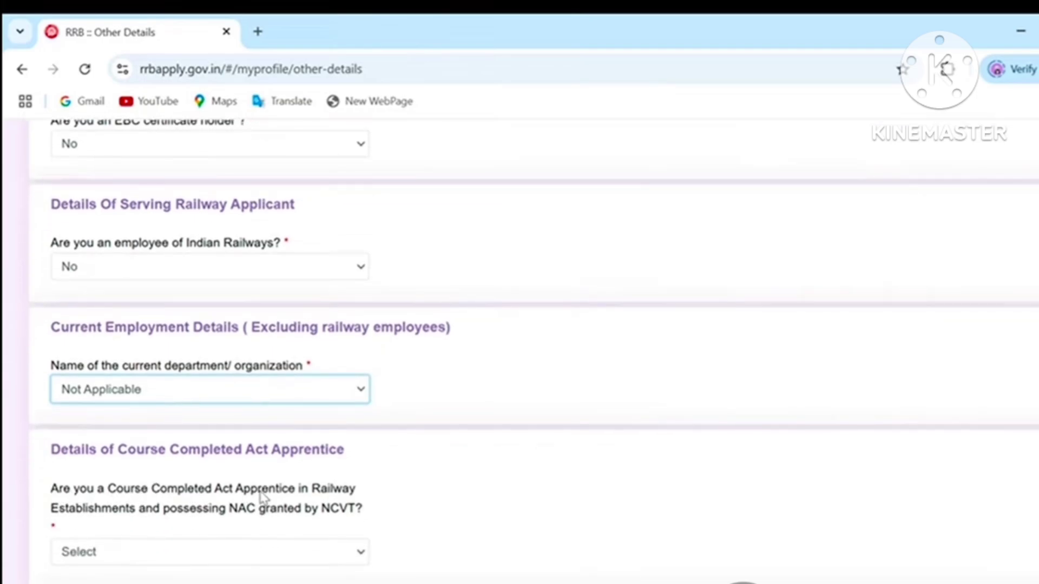
left_click(261, 566)
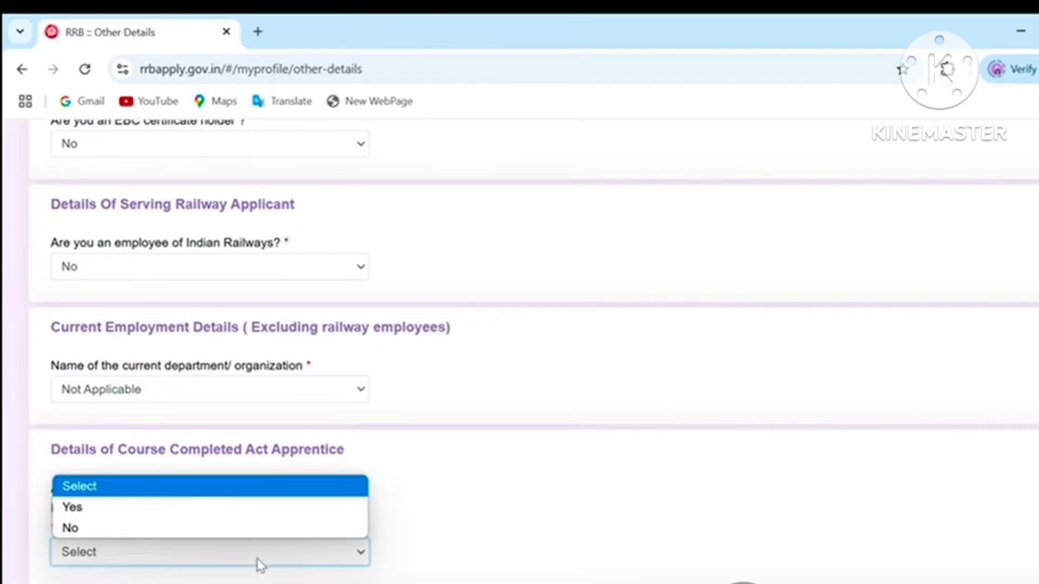
left_click(247, 529)
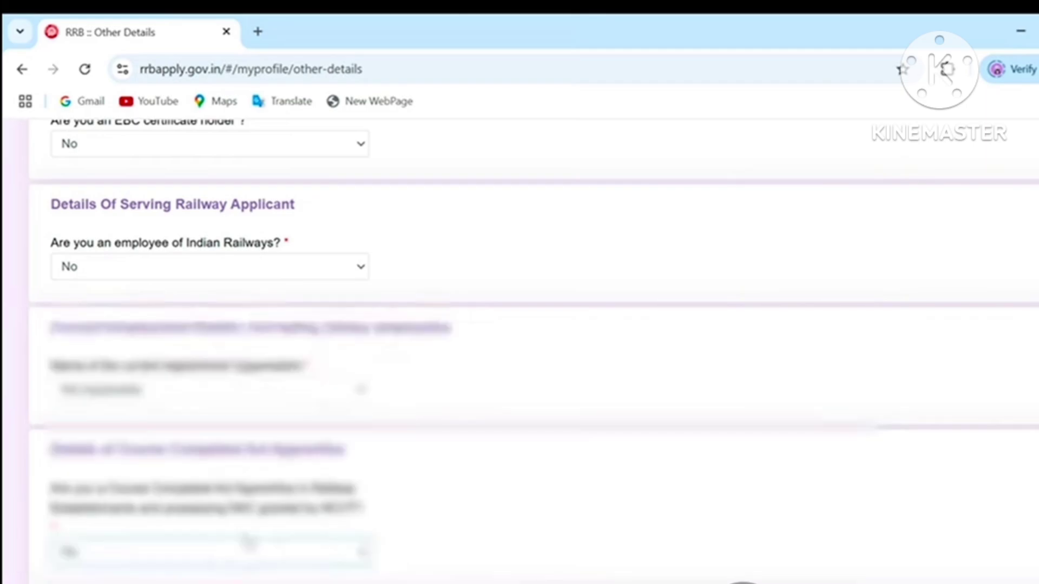
scroll(244, 538, "down", 5)
Review the refund bank account number and IFSC code, then save Other Details
scroll(244, 536, "down", 1)
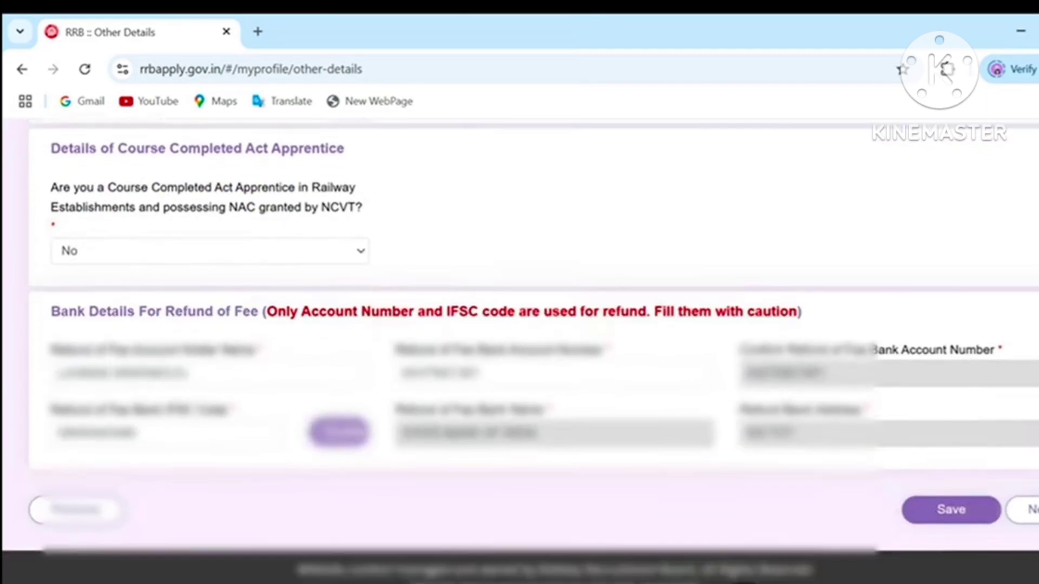
left_click_drag(604, 305, 646, 306)
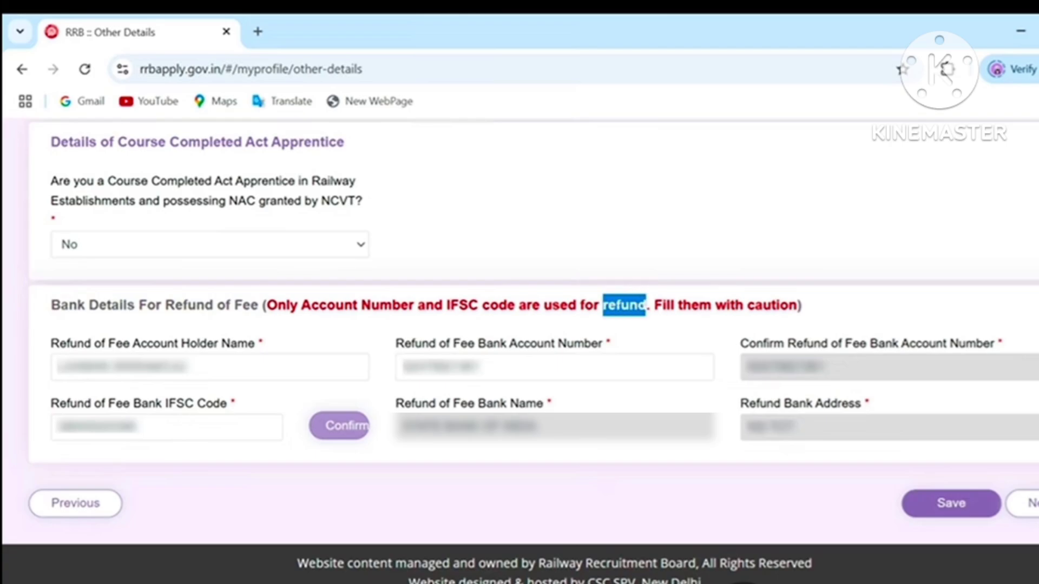
left_click(620, 340)
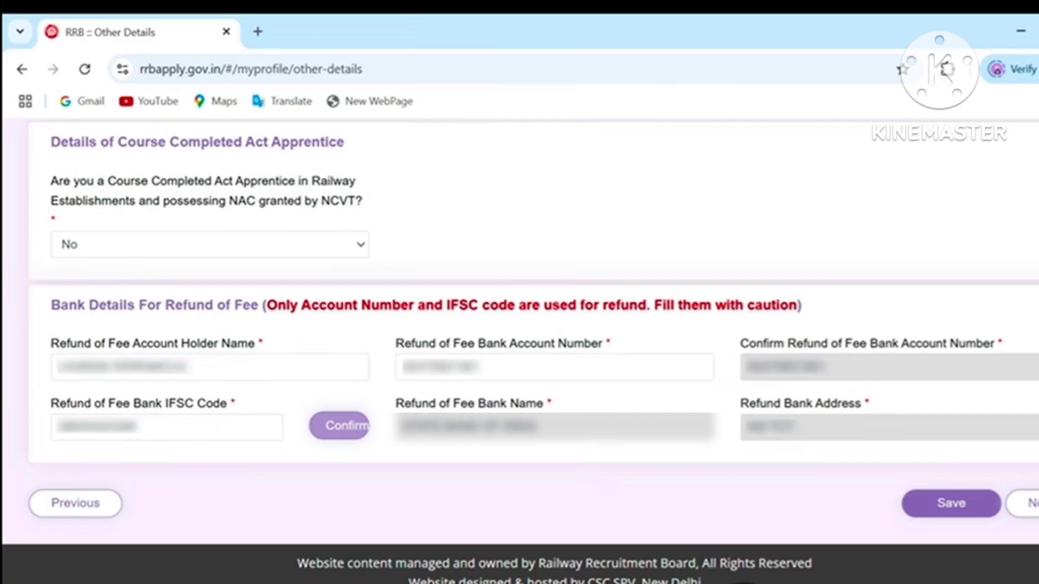
left_click(483, 368)
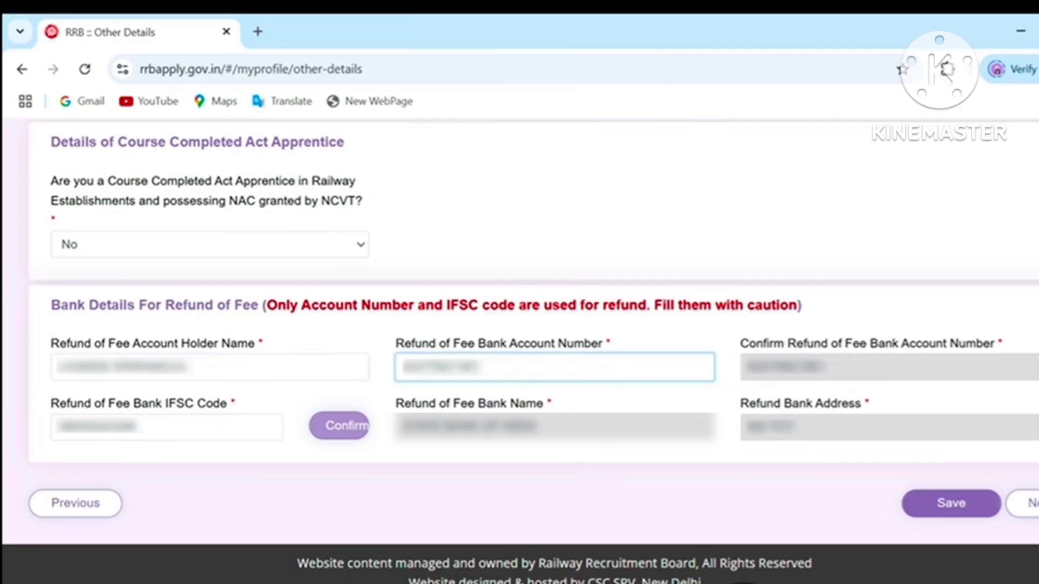
left_click(849, 366)
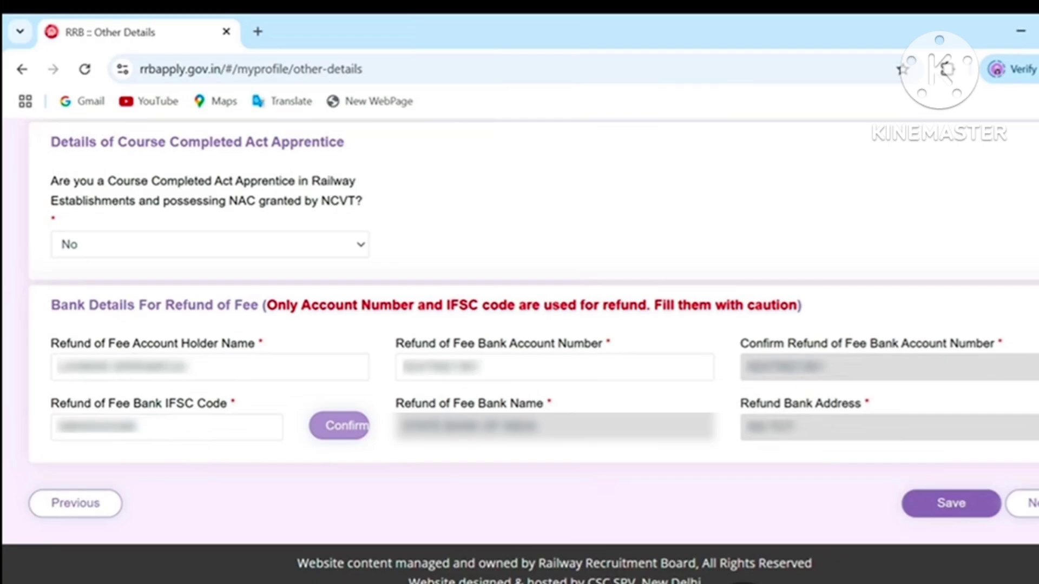
left_click(175, 425)
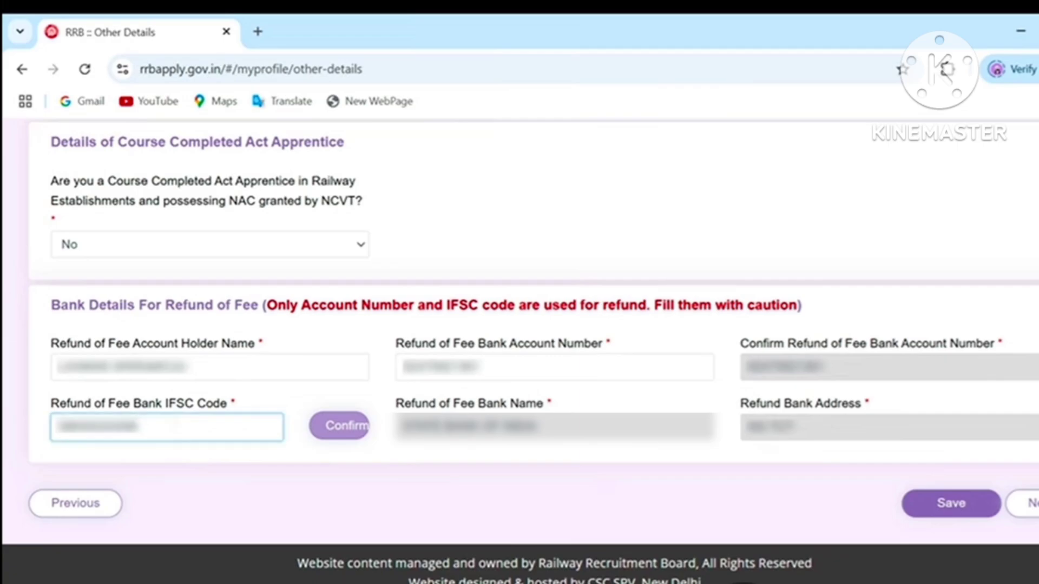
left_click(294, 428)
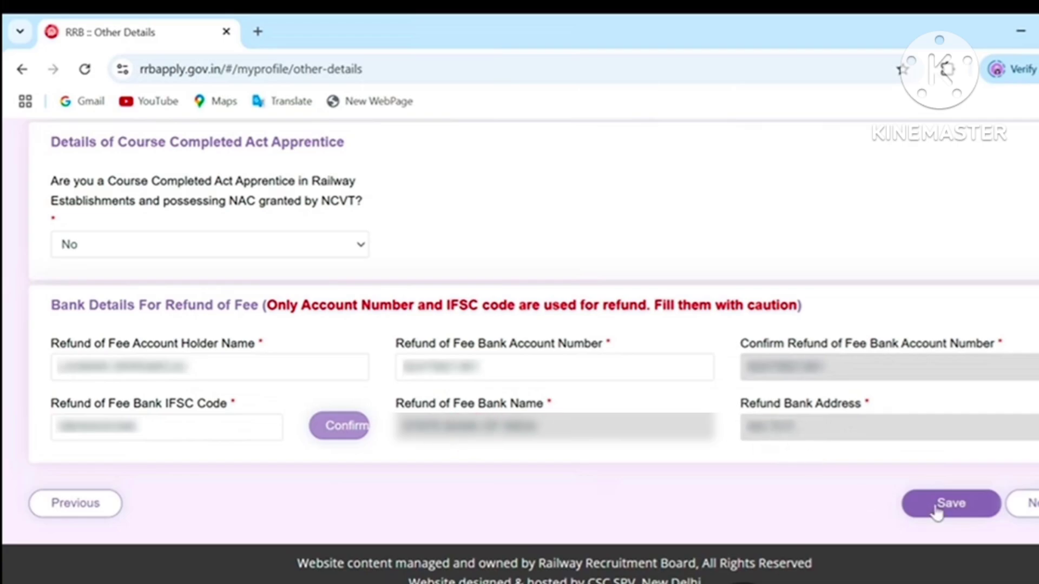
left_click(963, 507)
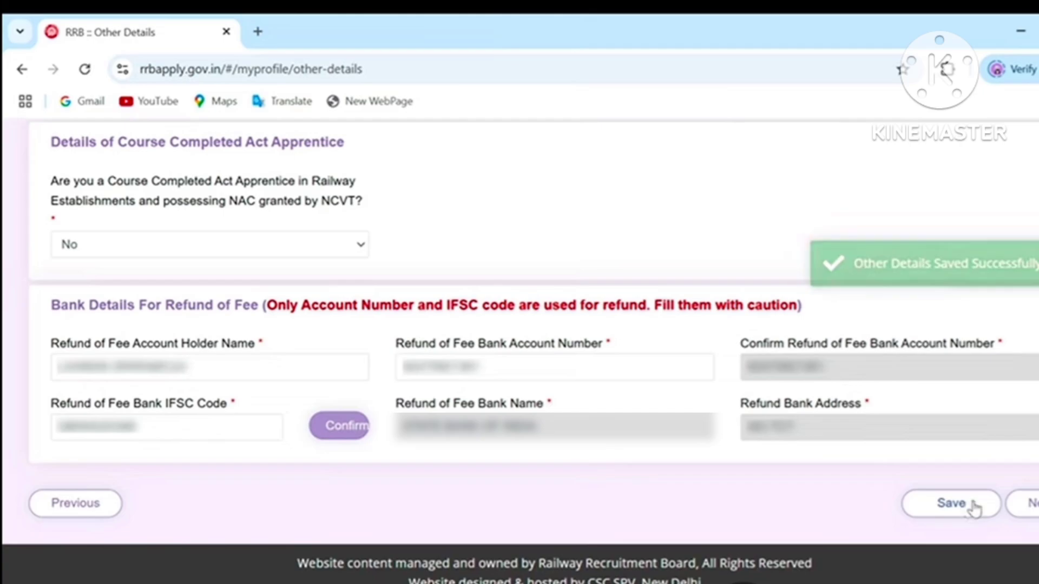
Edit the Matriculation/SSLC qualification entry, keeping its state and district
scroll(520, 352, "down", 3)
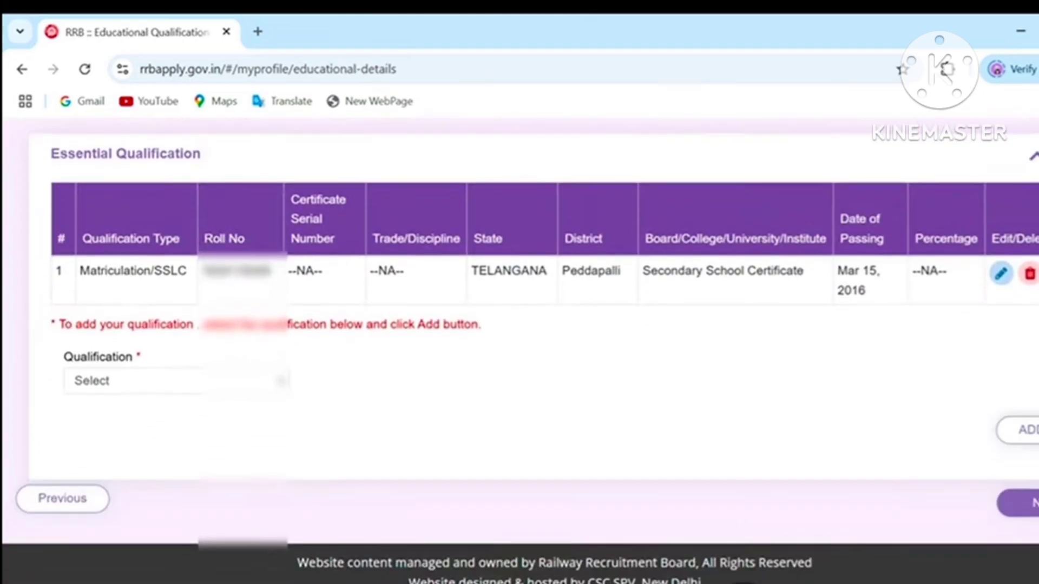
left_click_drag(80, 277, 186, 272)
left_click(1001, 272)
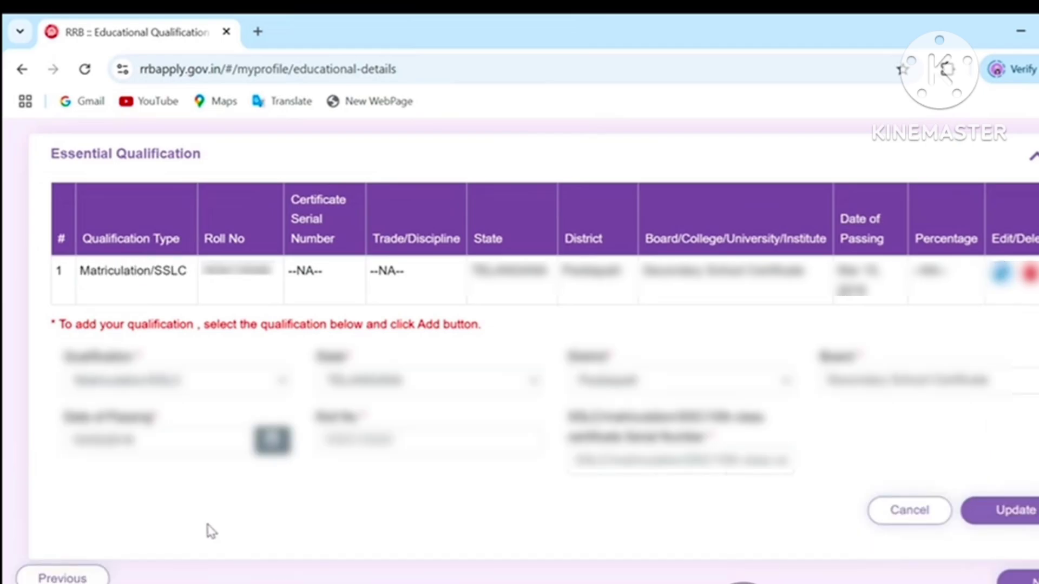
left_click(535, 382)
left_click(537, 385)
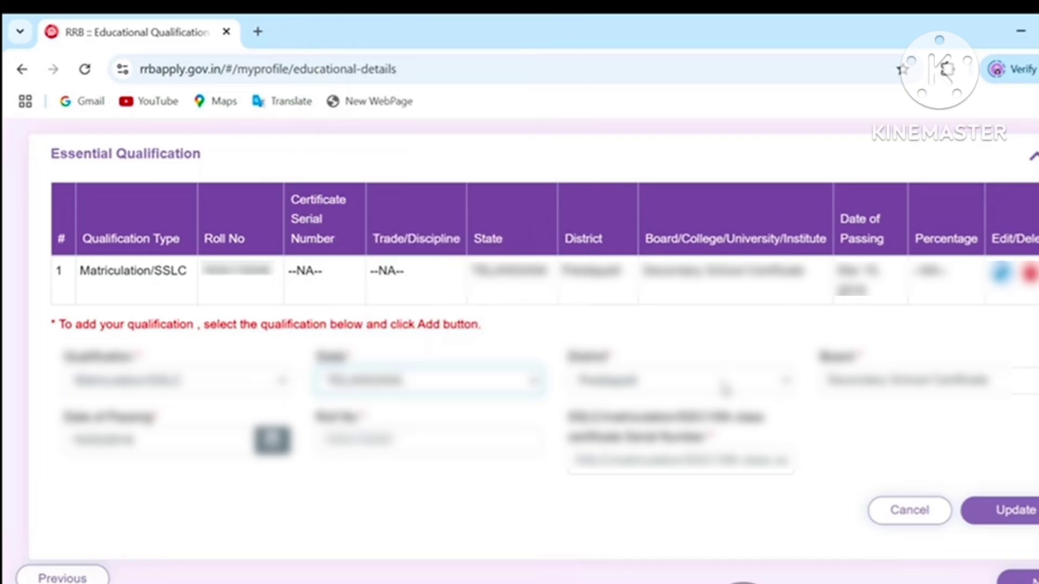
left_click(761, 390)
left_click(761, 390)
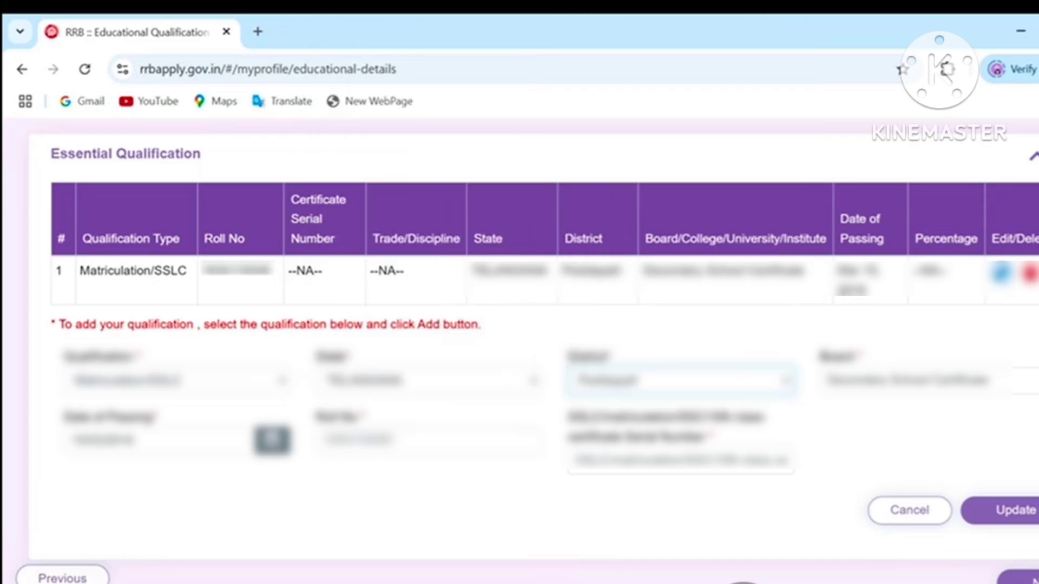
Review board, passing date, roll and certificate serial numbers, save, and continue to uploads
left_click(991, 382)
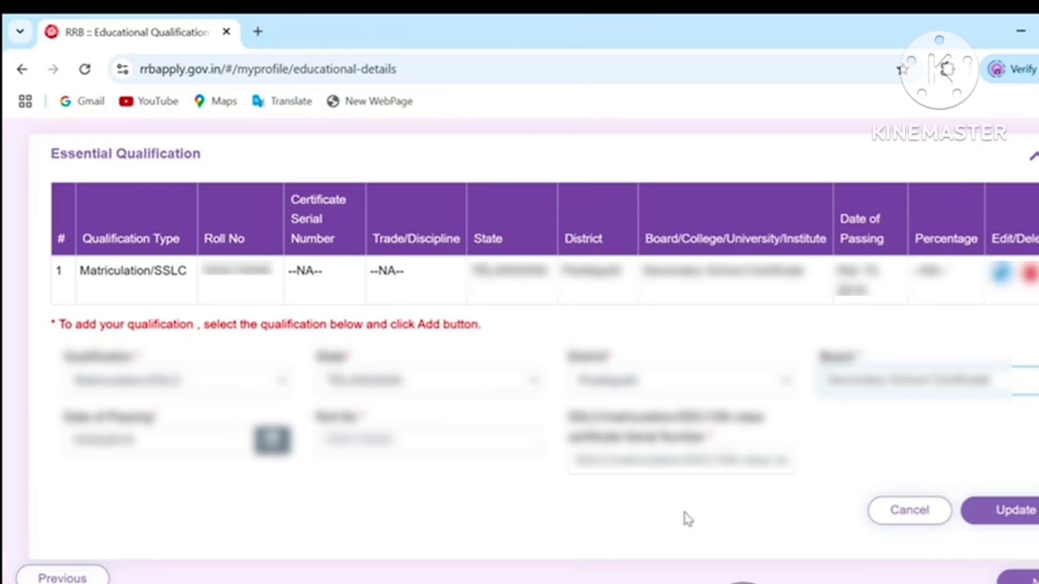
left_click(271, 439)
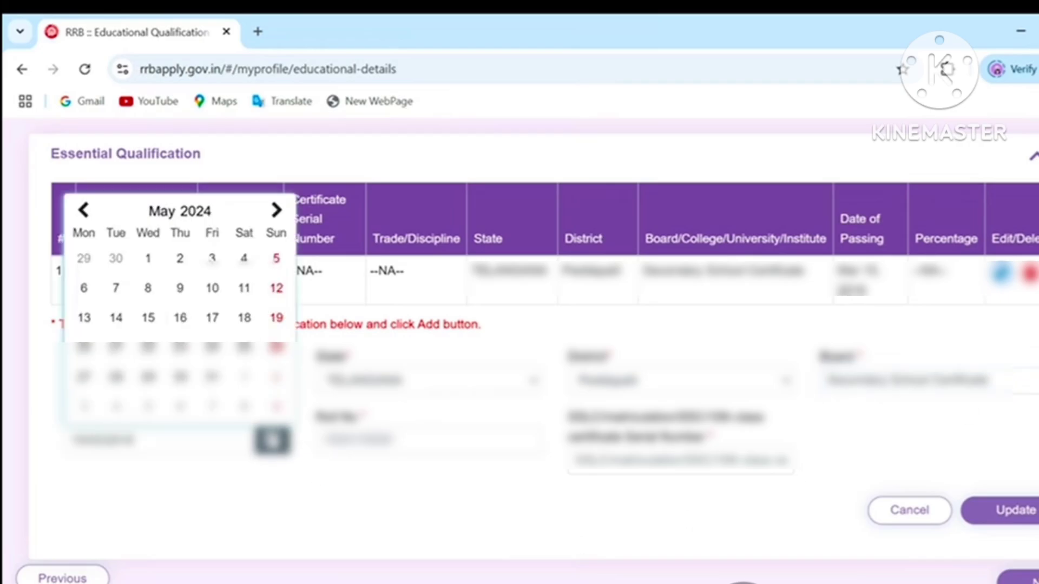
left_click(272, 440)
left_click(460, 441)
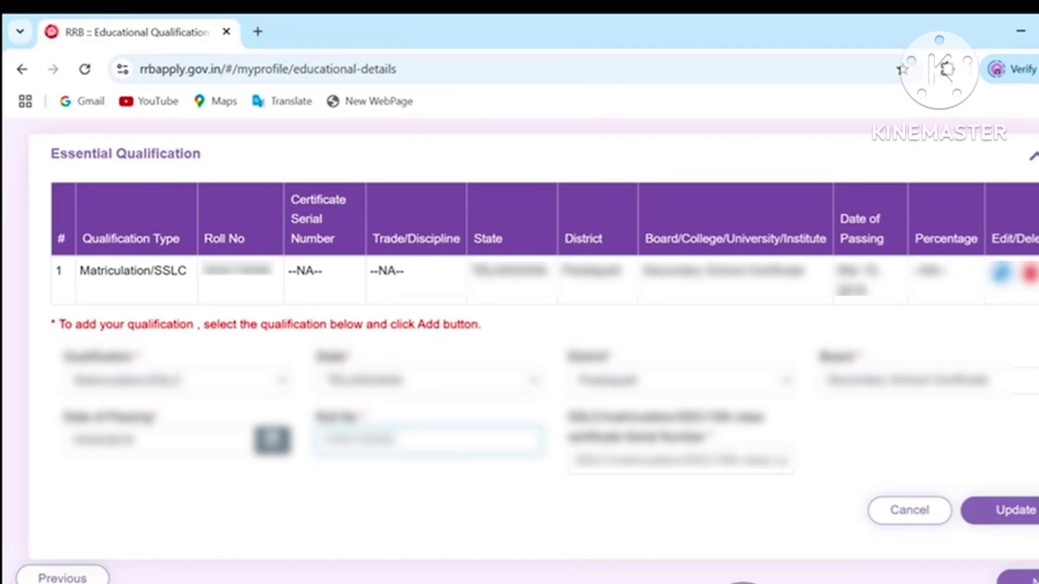
left_click(780, 464)
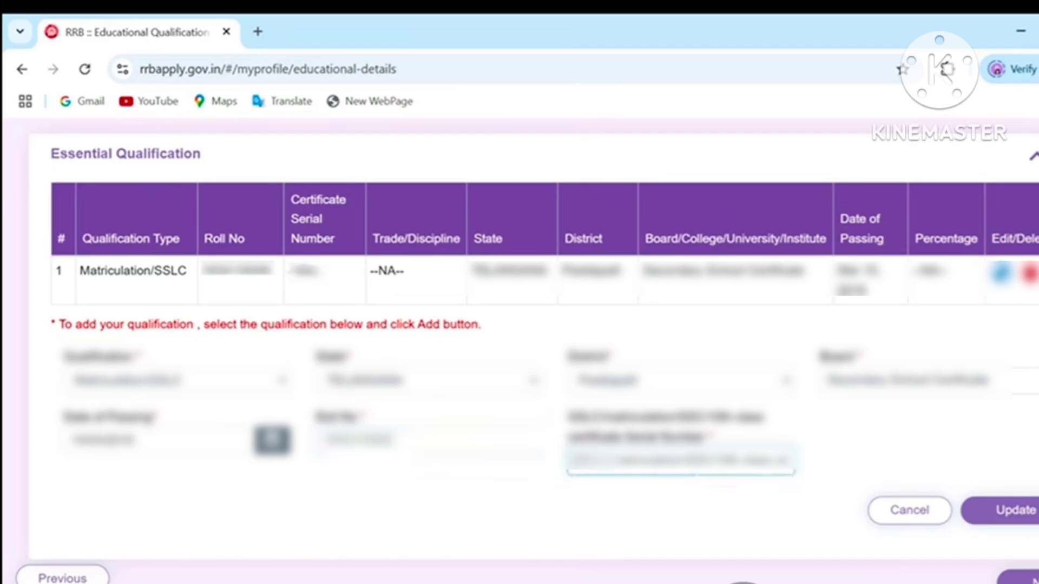
left_click(1011, 514)
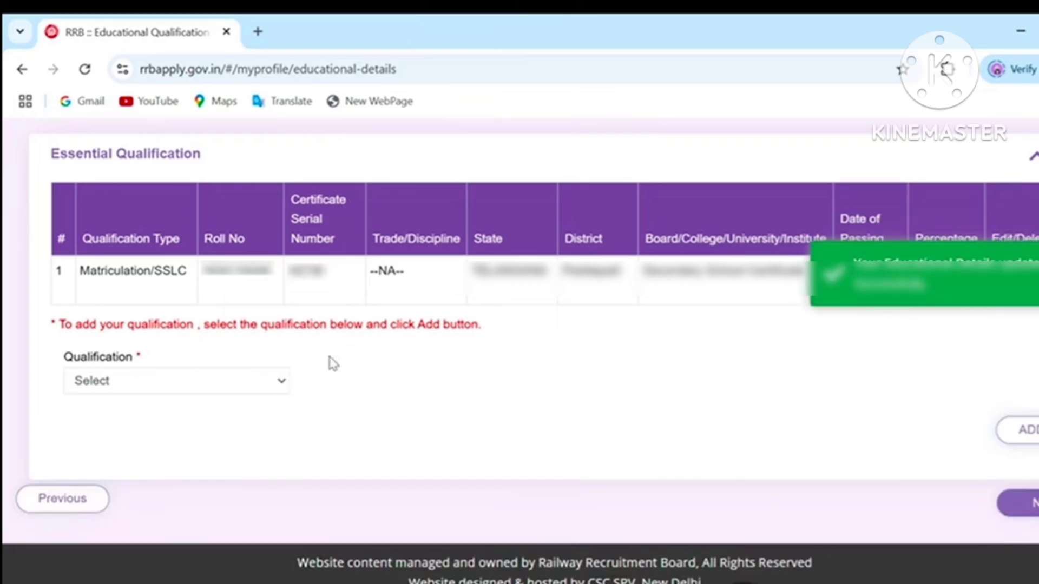
left_click(283, 381)
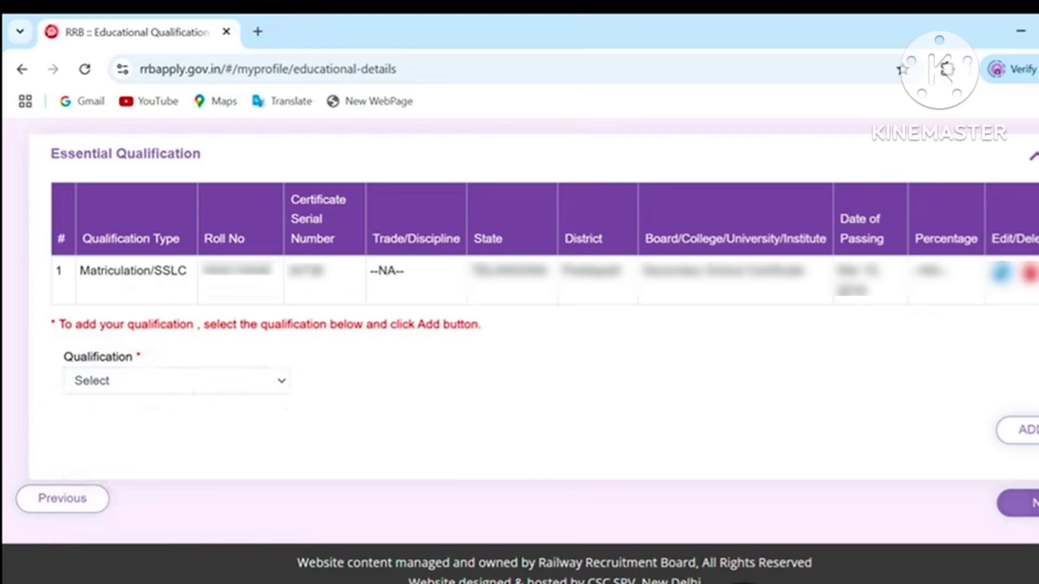
left_click(1031, 503)
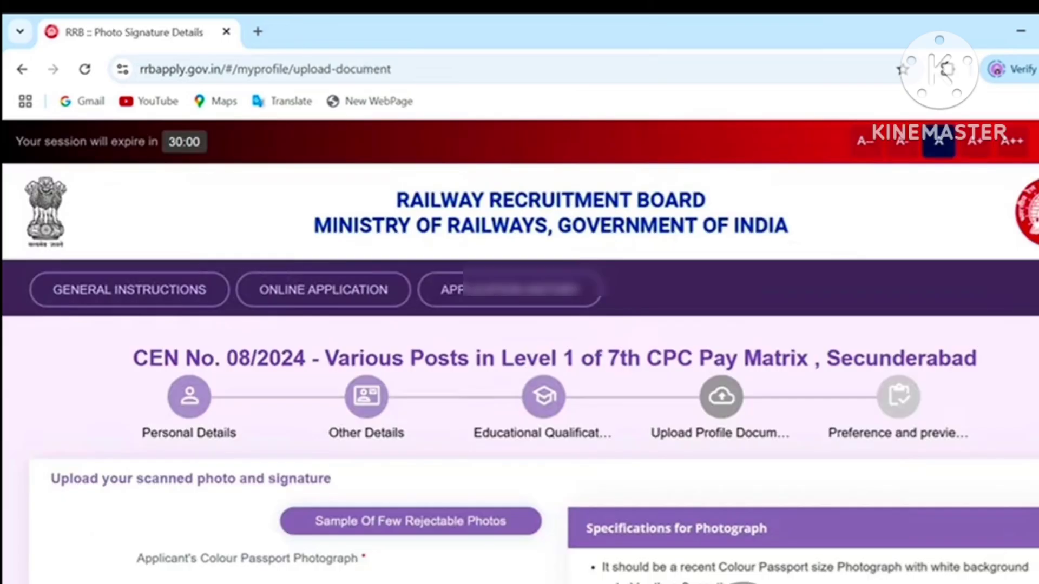
Review photo requirements: colour passport photo, required dimensions, JPG/JPEG format, 50KB–100KB size
scroll(519, 351, "down", 5)
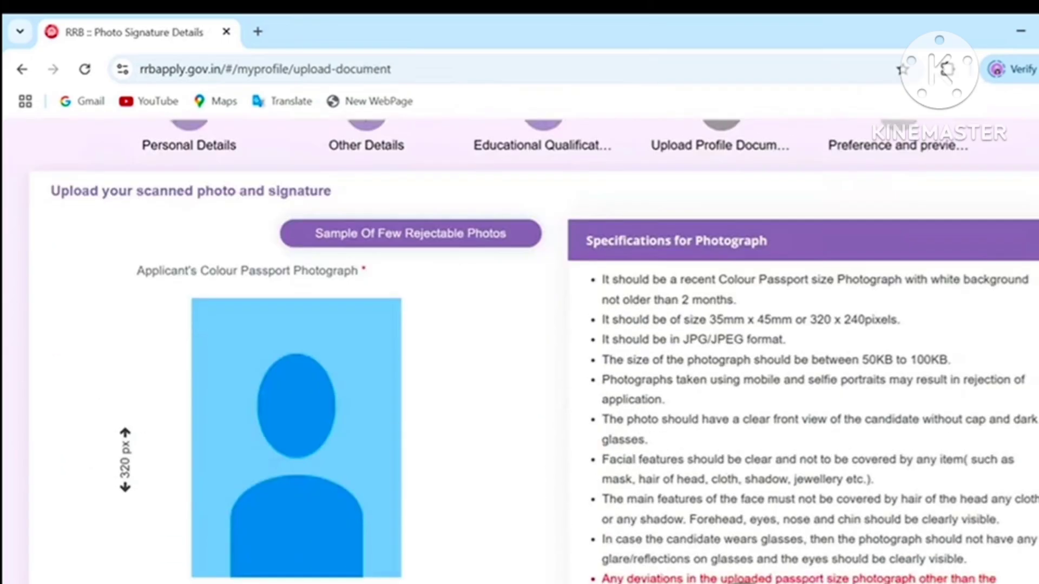
scroll(519, 352, "down", 2)
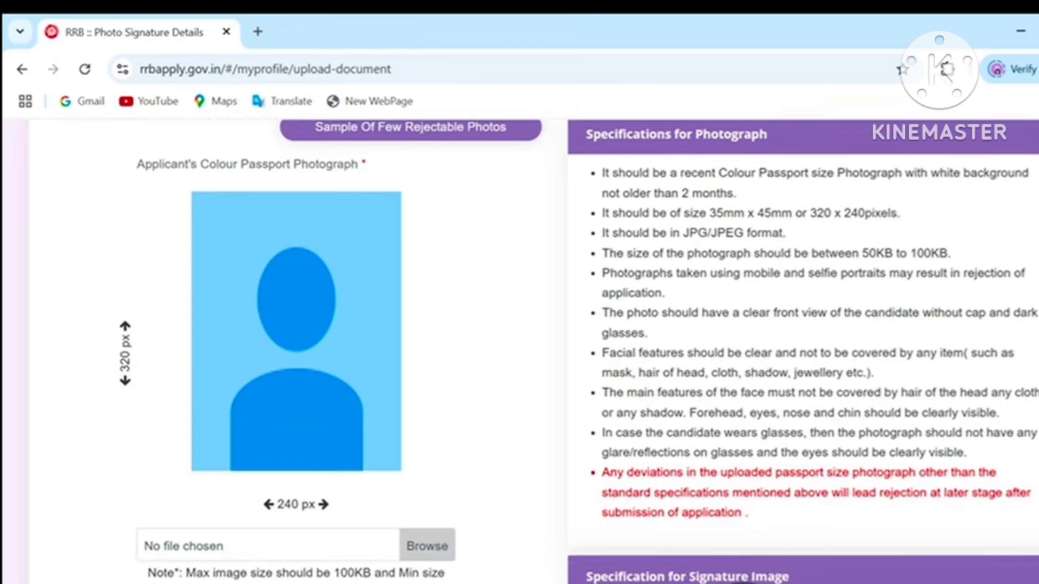
left_click_drag(719, 174, 811, 182)
left_click(811, 183)
left_click_drag(709, 213, 900, 214)
left_click(892, 233)
left_click_drag(678, 233, 750, 234)
left_click_drag(862, 254, 956, 259)
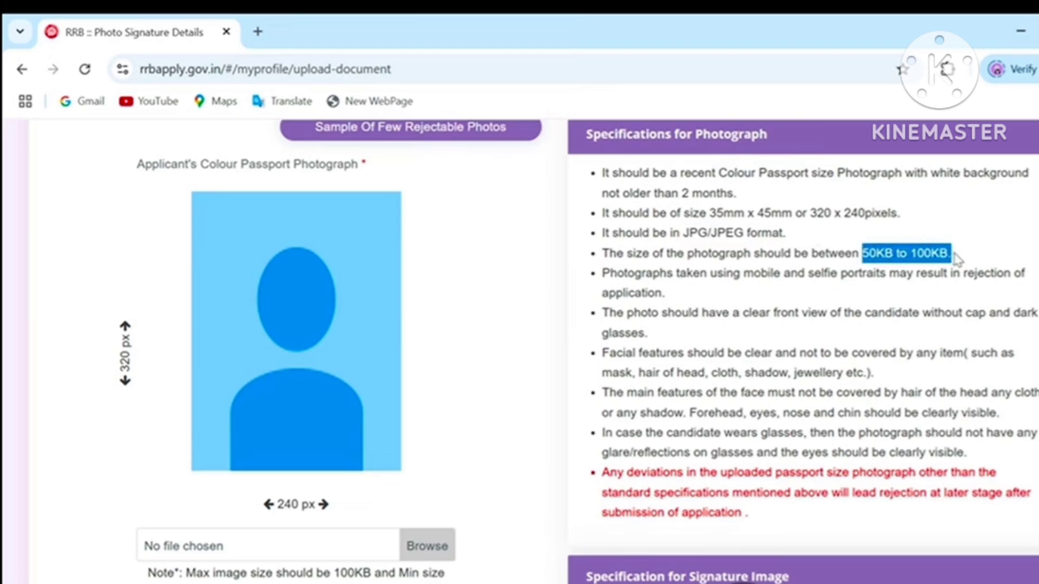
left_click(956, 259)
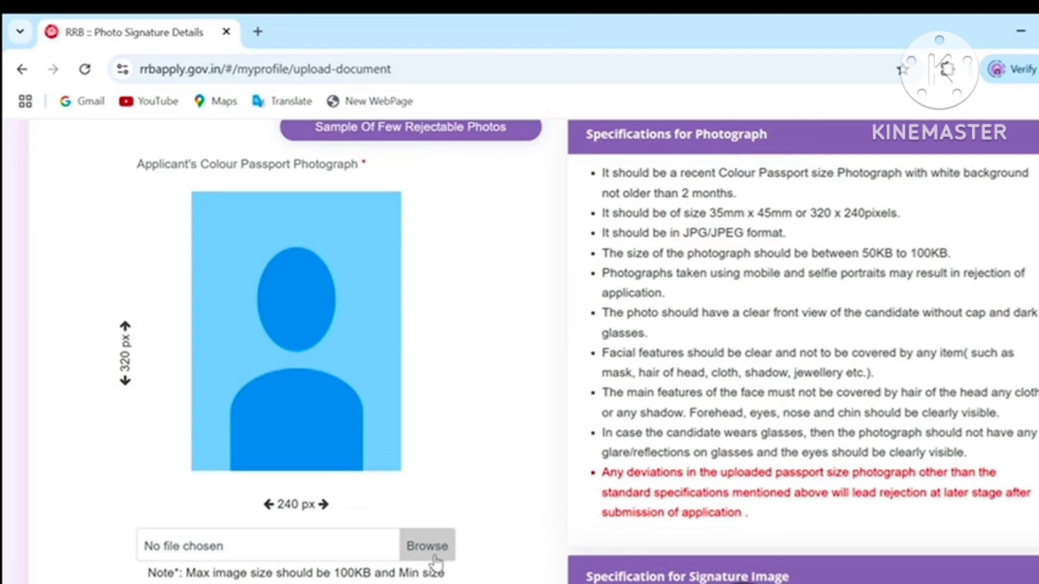
scroll(435, 563, "down", 7)
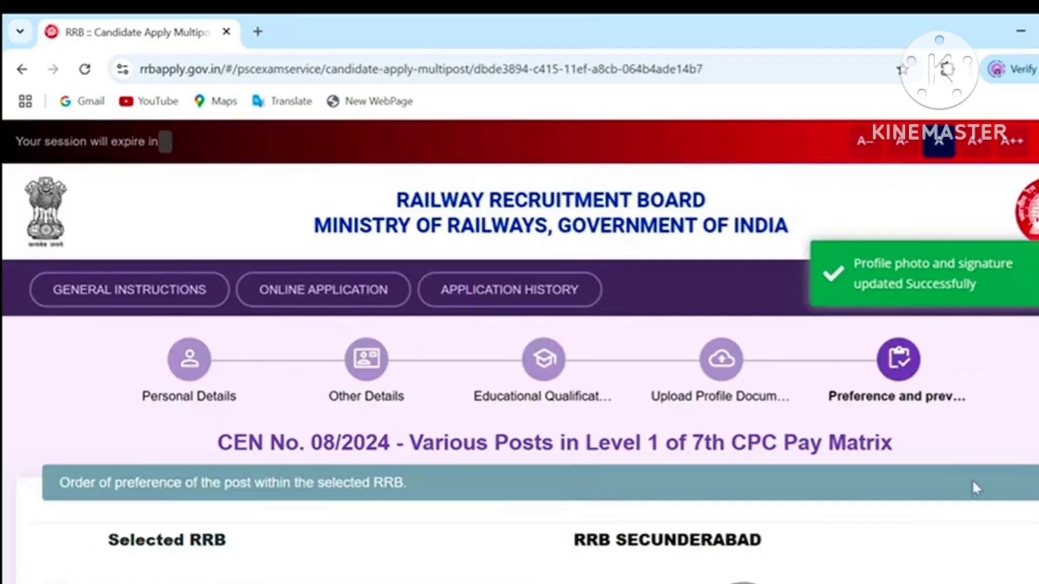
scroll(976, 488, "down", 10)
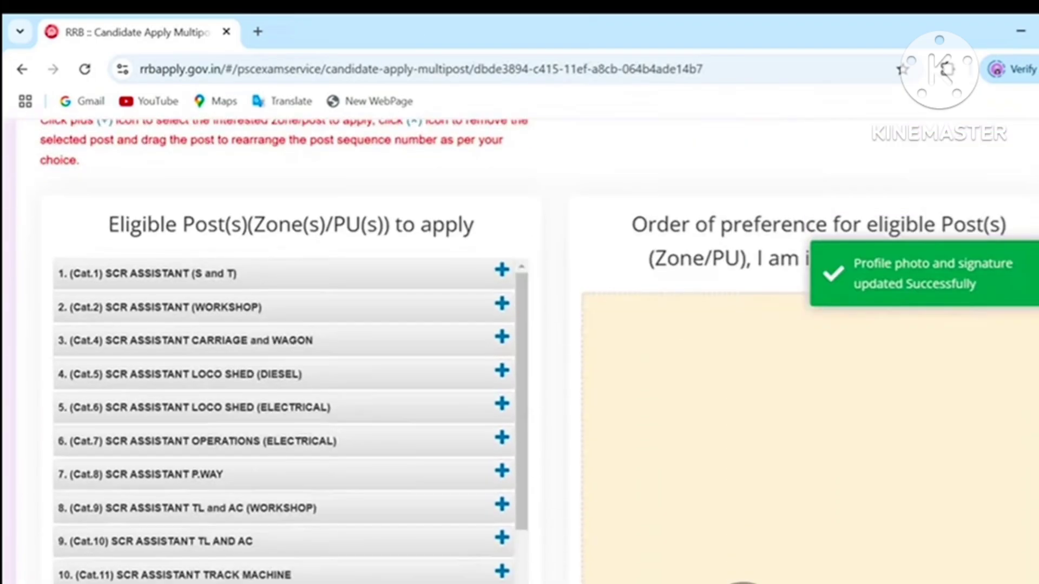
Add Cat.8 P.WAY, Cat.11 Track Machine and Cat.6 Loco Shed (Electrical) as top three preferences
left_click_drag(108, 164, 224, 169)
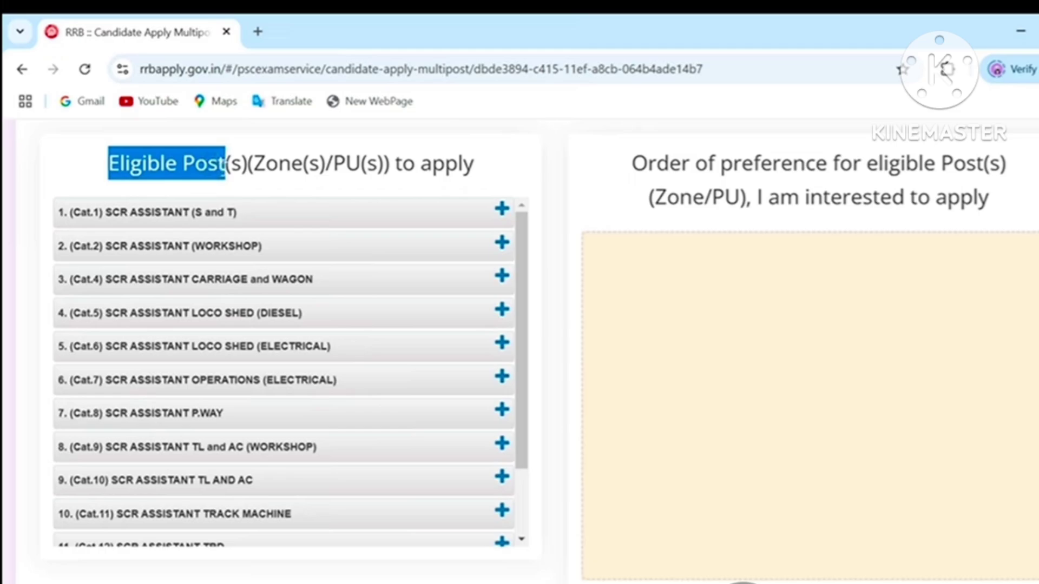
left_click(249, 189)
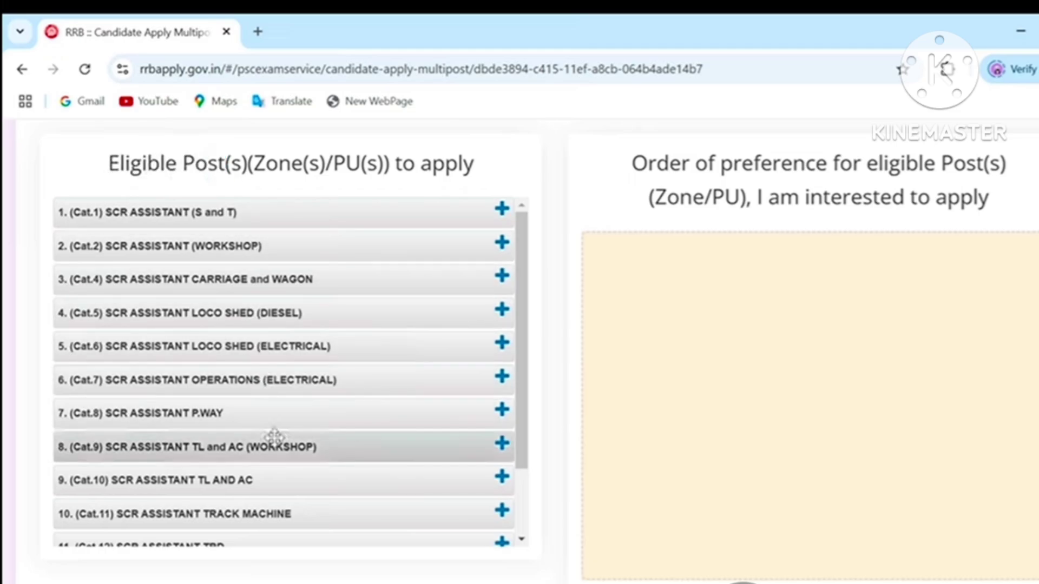
left_click(501, 414)
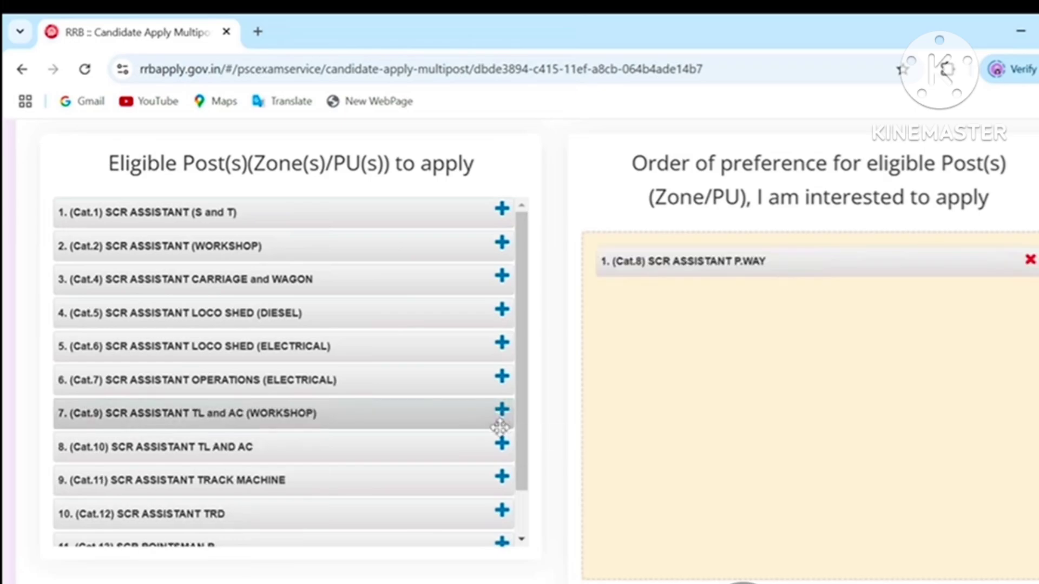
left_click(502, 478)
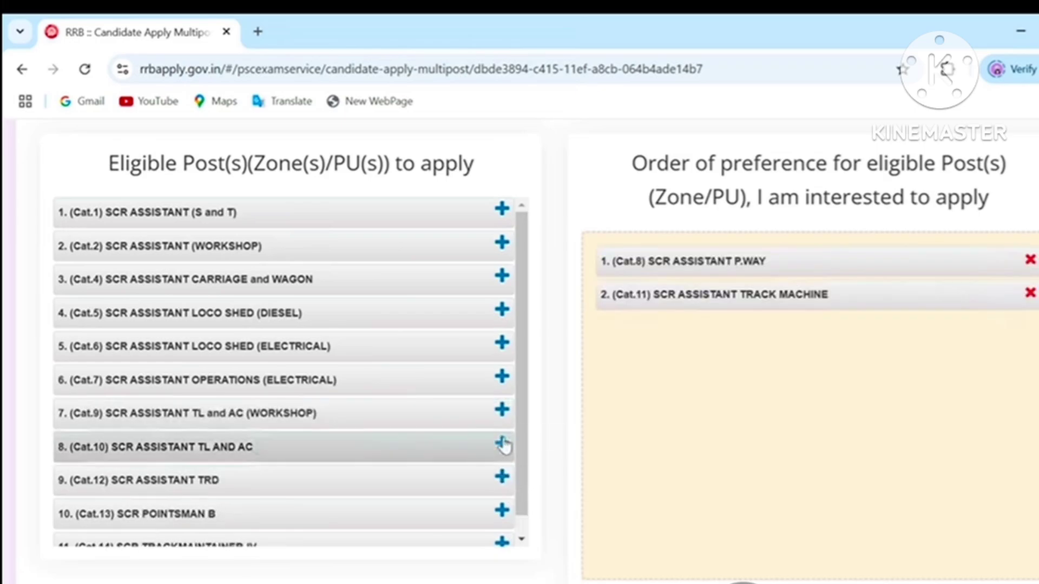
left_click(501, 346)
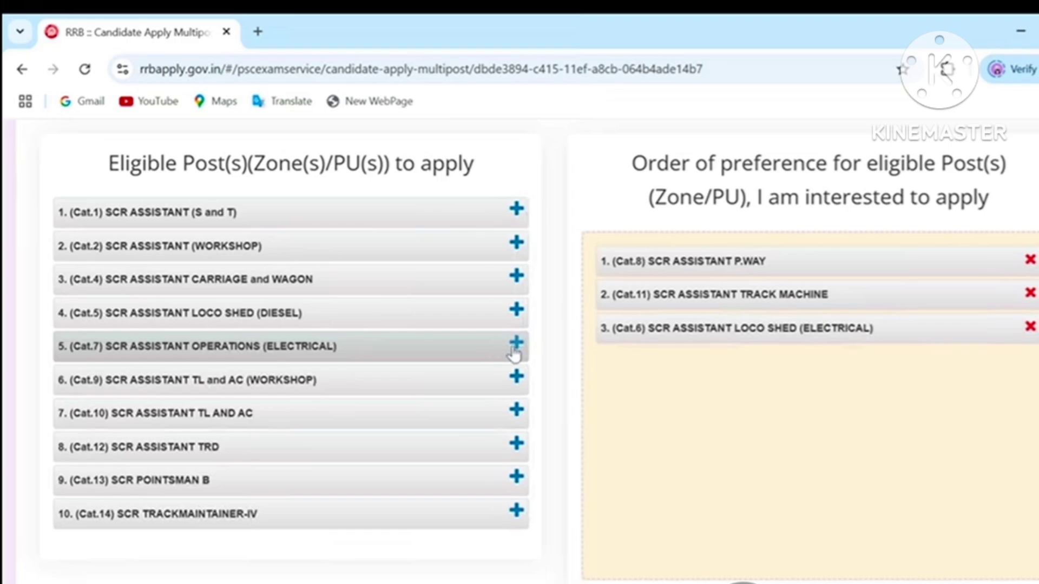
Add the remaining posts, including Cat.7, Cat.10, Cat.13, Cat.4 and Cat.5, to the preferences
left_click(515, 345)
left_click(517, 378)
left_click(516, 411)
left_click(517, 279)
left_click(516, 279)
left_click(516, 279)
left_click(516, 279)
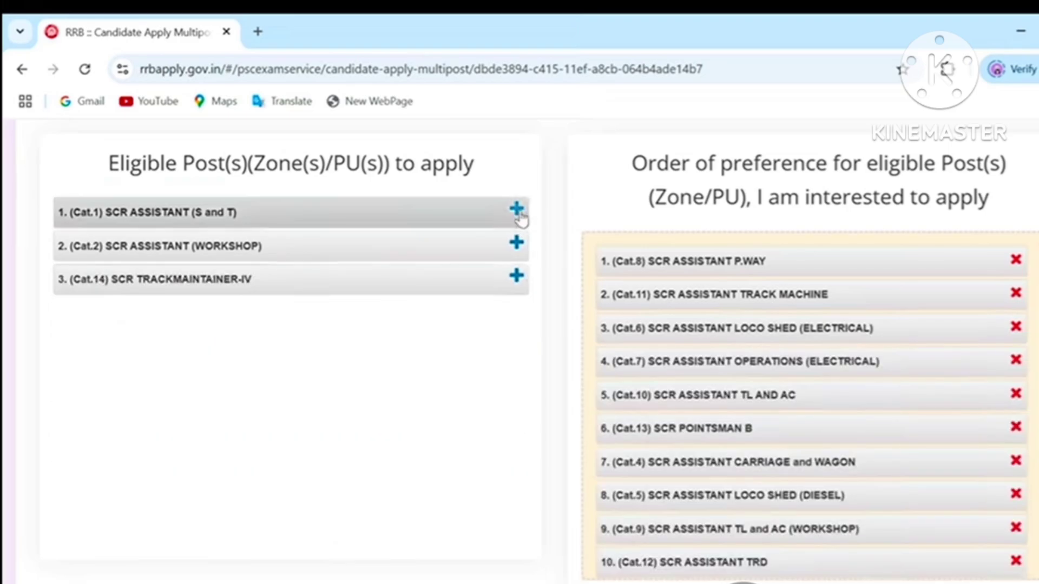
left_click(516, 209)
left_click(516, 242)
left_click(516, 208)
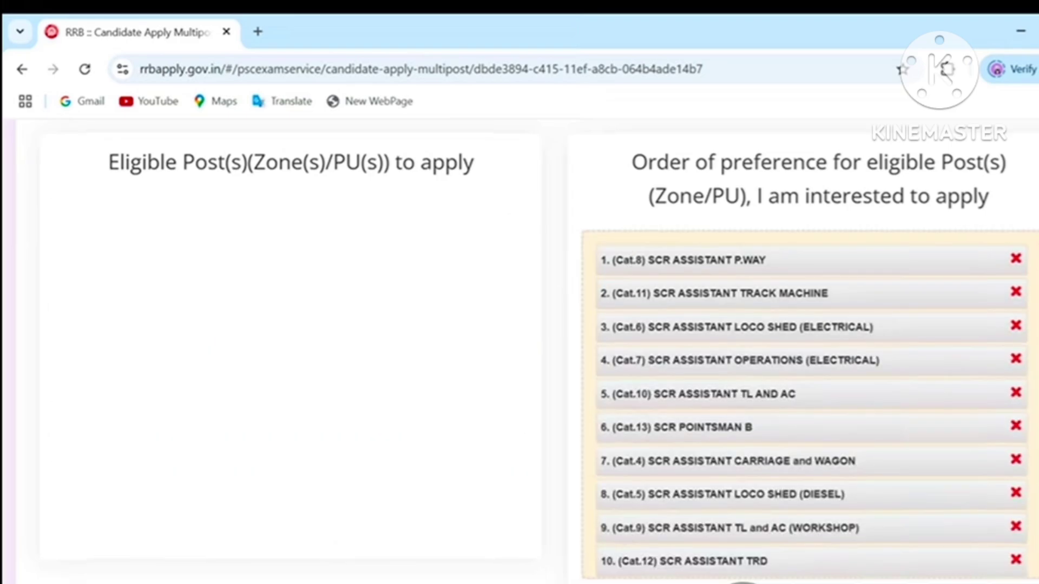
scroll(647, 417, "down", 6)
Confirm the order and declaration, enter place 'Warangal', save, and open the application preview
scroll(520, 352, "down", 1)
left_click(44, 175)
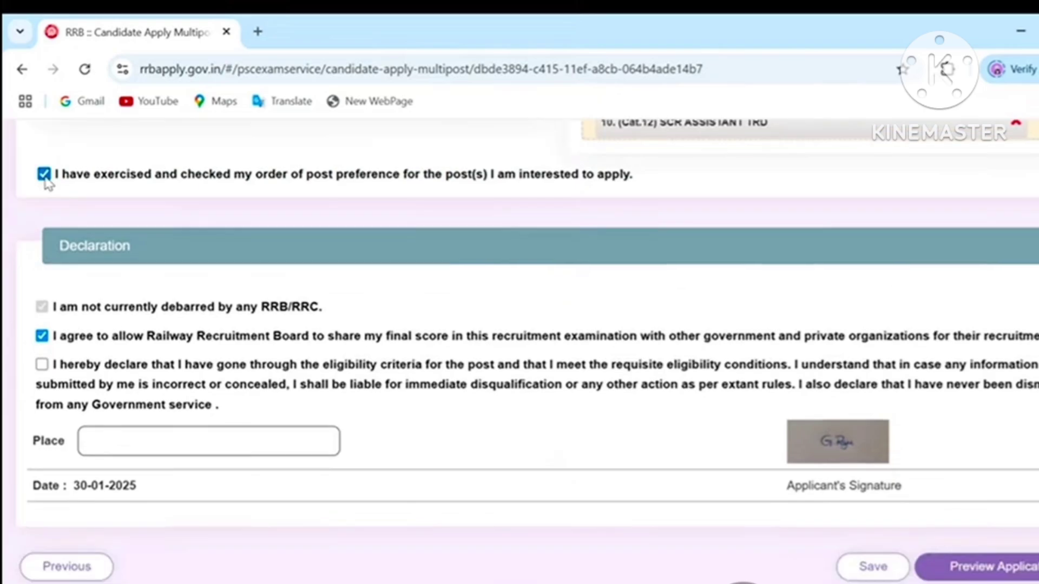
left_click(42, 366)
left_click(135, 441)
type("Warangal")
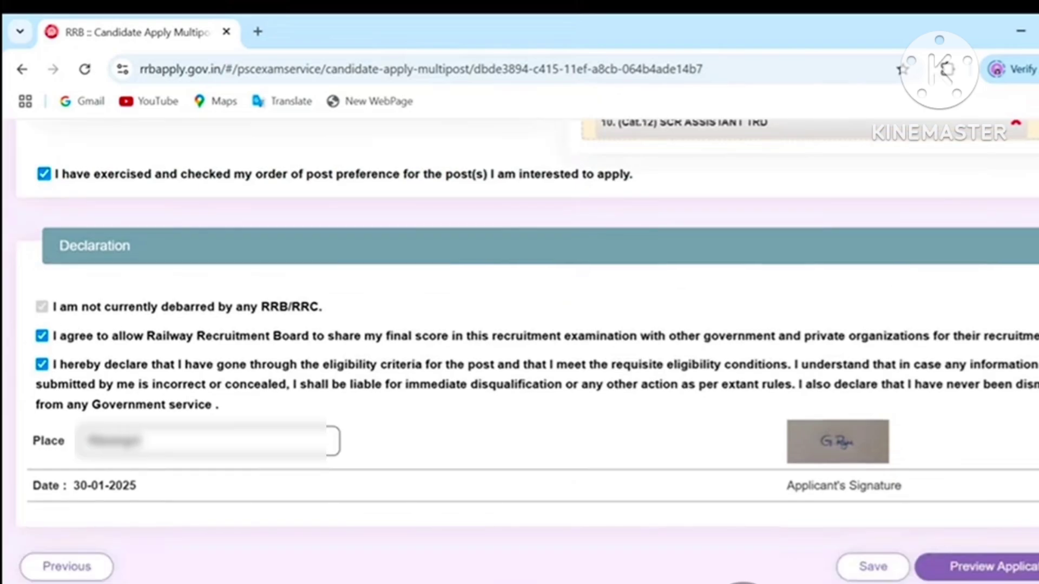
left_click(875, 571)
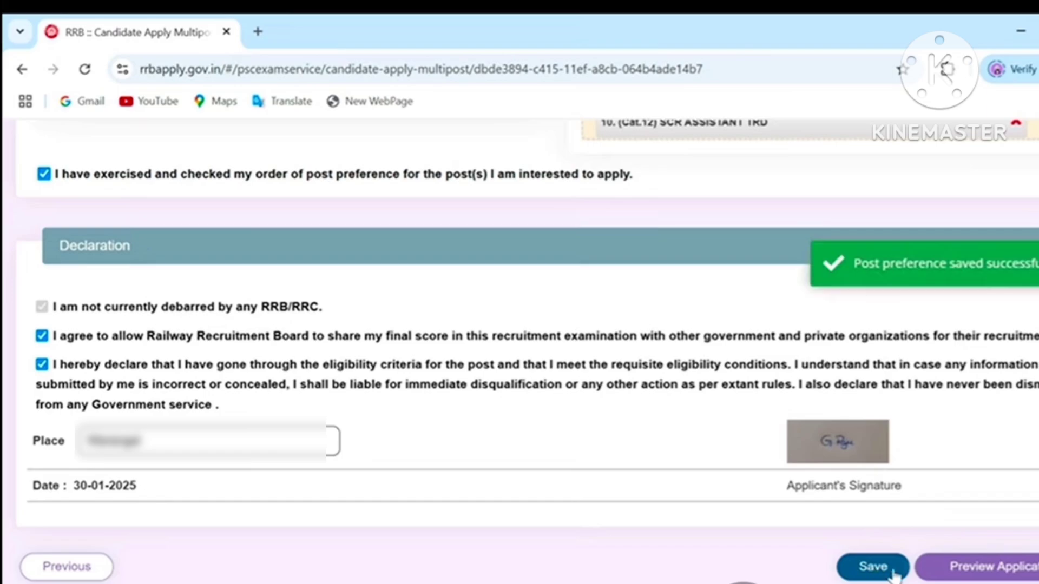
left_click(983, 566)
scroll(598, 384, "down", 5)
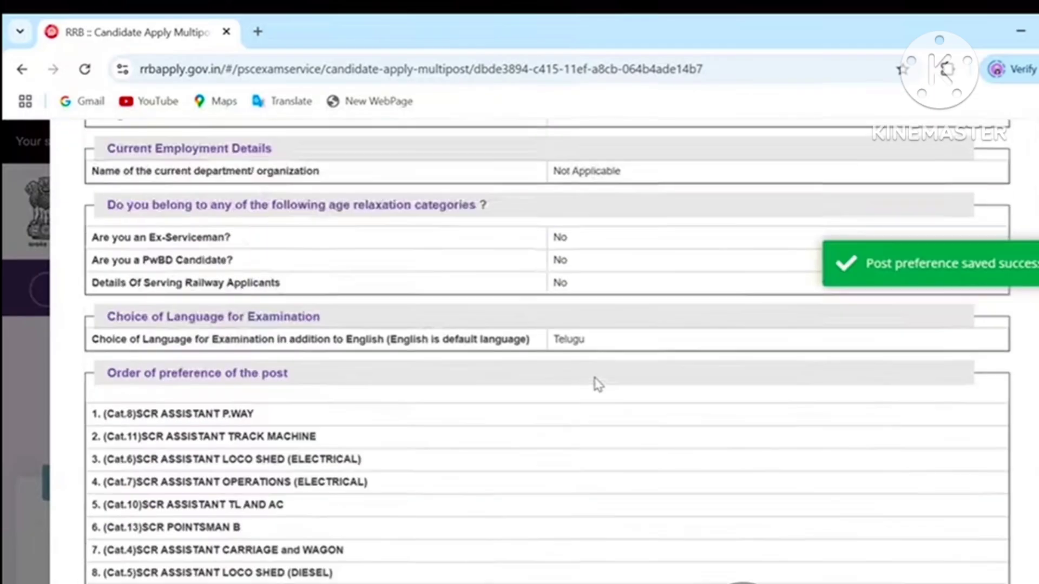
Tick 'I have re-checked the above details' and submit the application
scroll(598, 384, "down", 7)
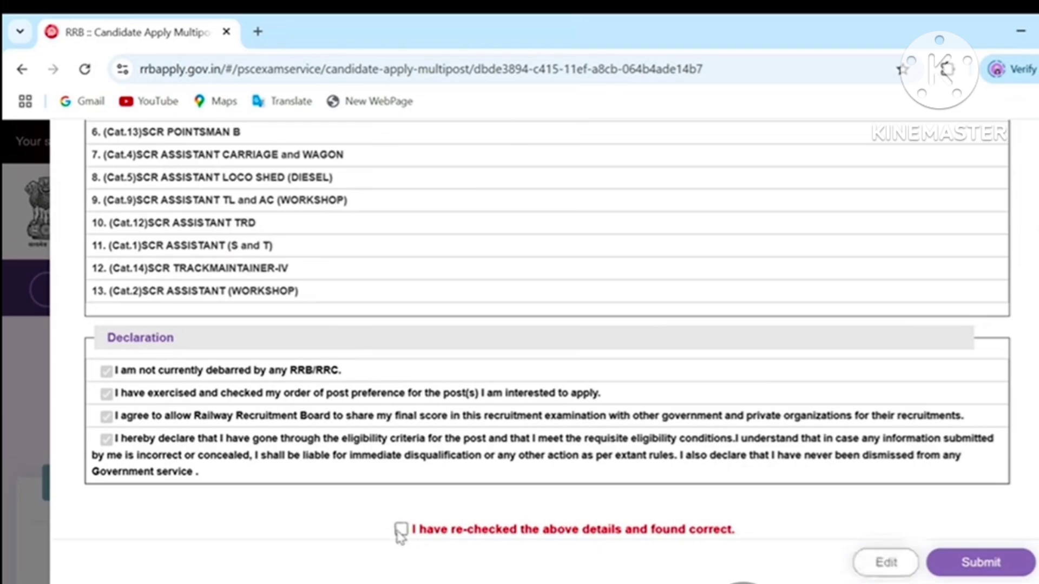
left_click(401, 530)
left_click(966, 574)
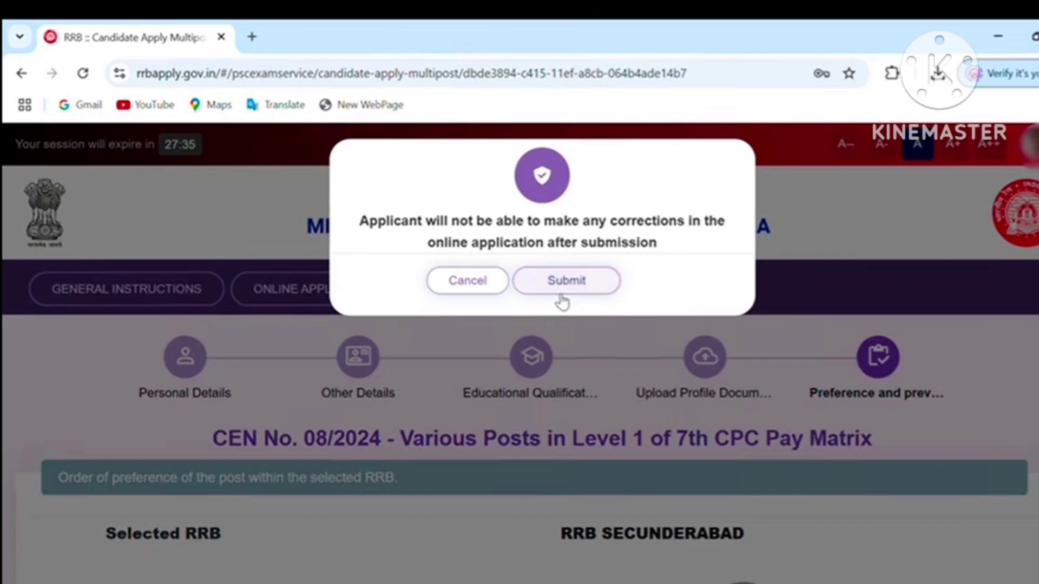
Submit the final application, choose SBIePay, accept the payment terms and proceed to the gateway
left_click(564, 281)
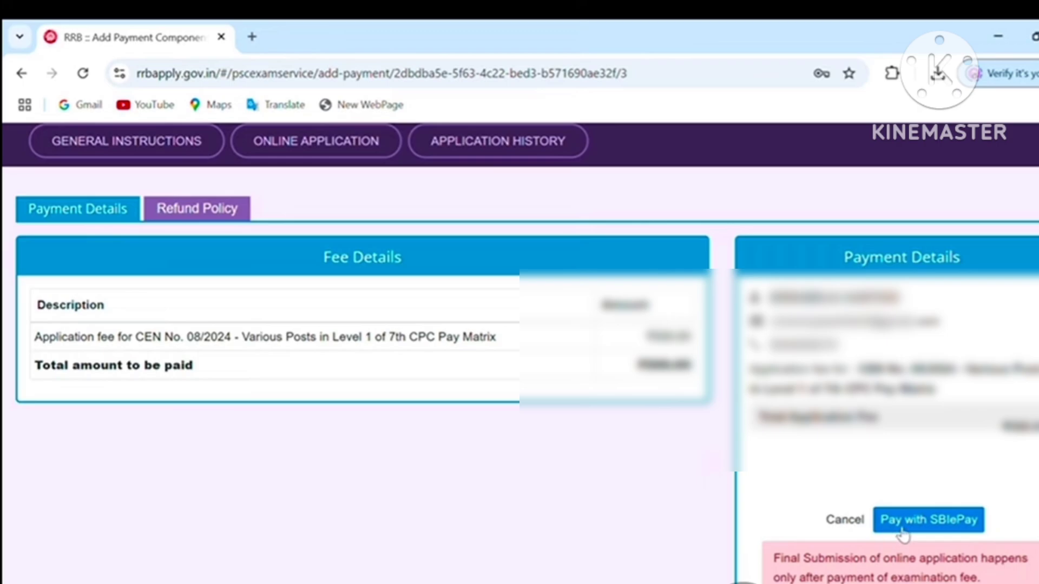
left_click(930, 534)
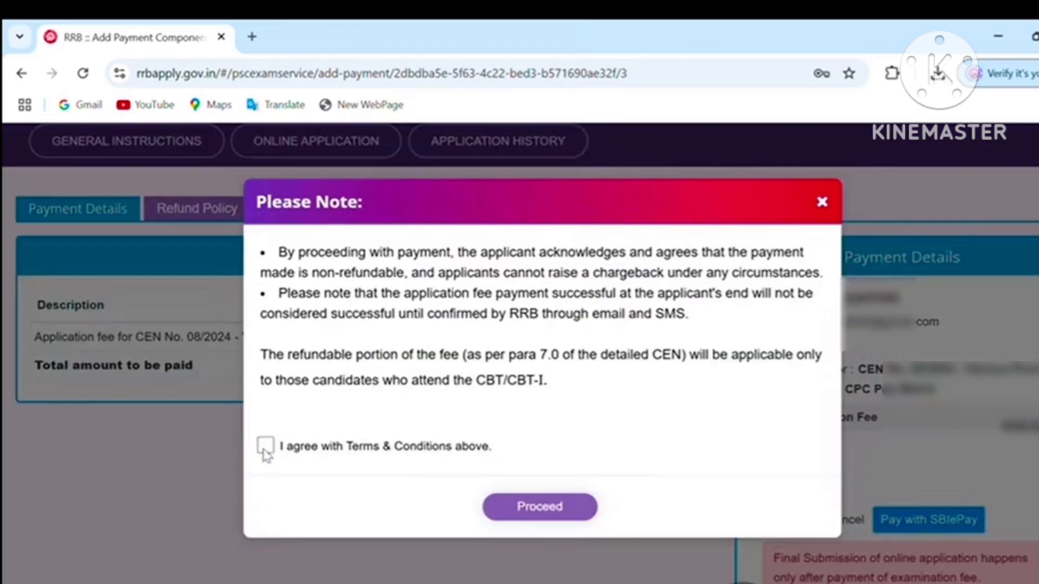
left_click(265, 445)
left_click(543, 511)
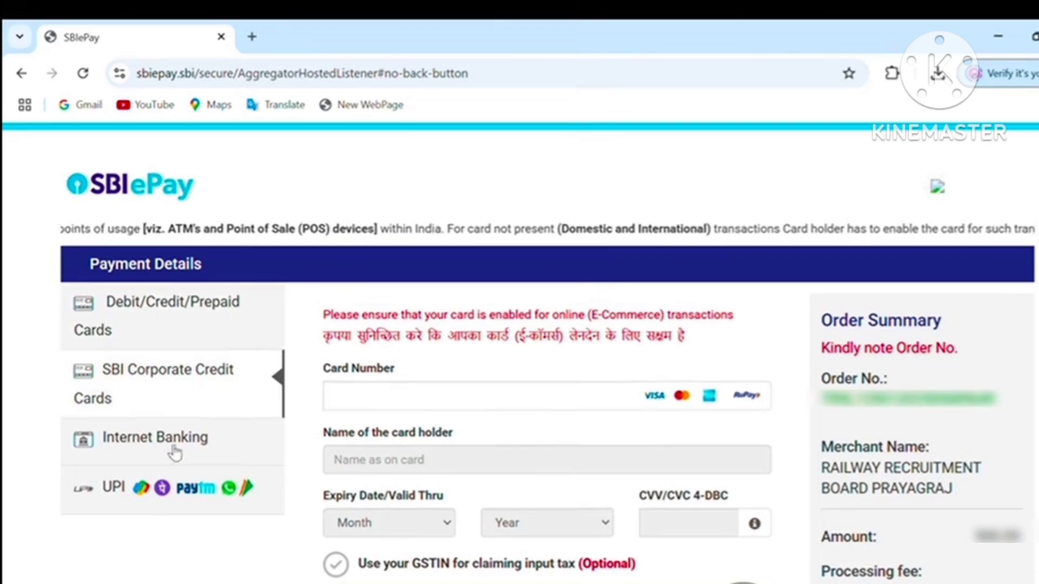
Pay by UPI QR instead of a UPI ID and generate the payment QR code
left_click(129, 457)
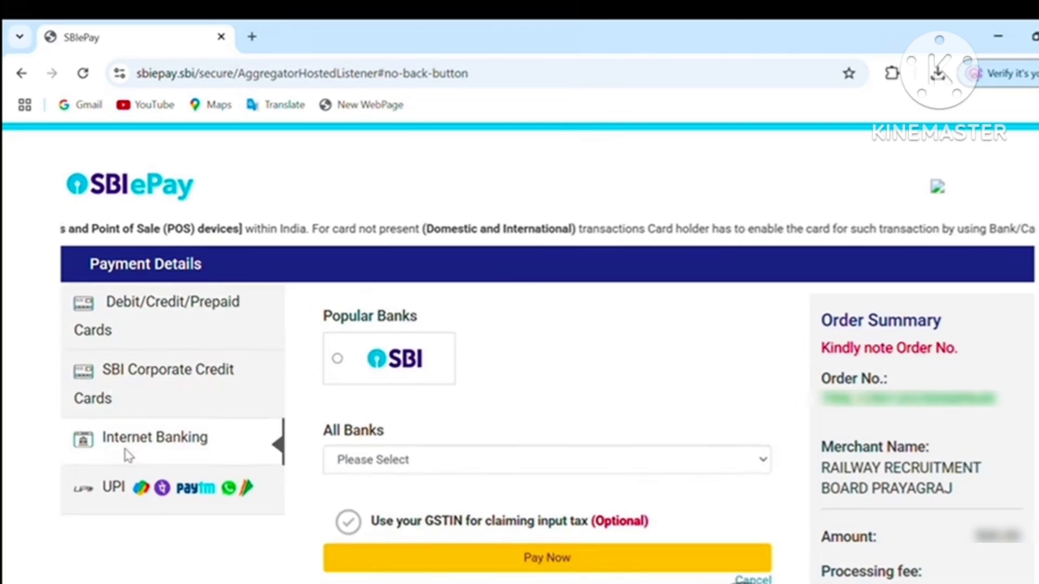
left_click(120, 510)
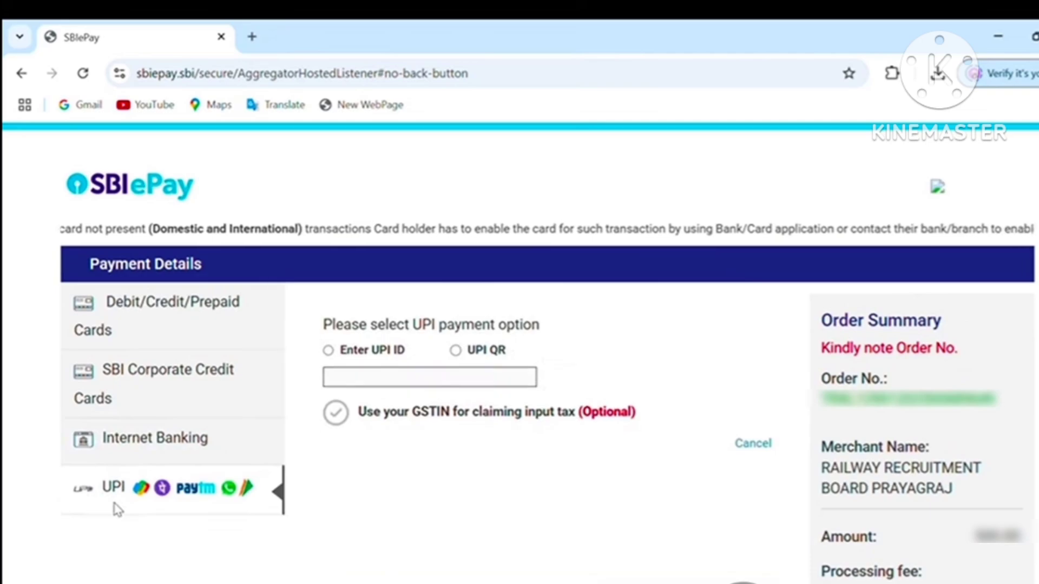
left_click(328, 352)
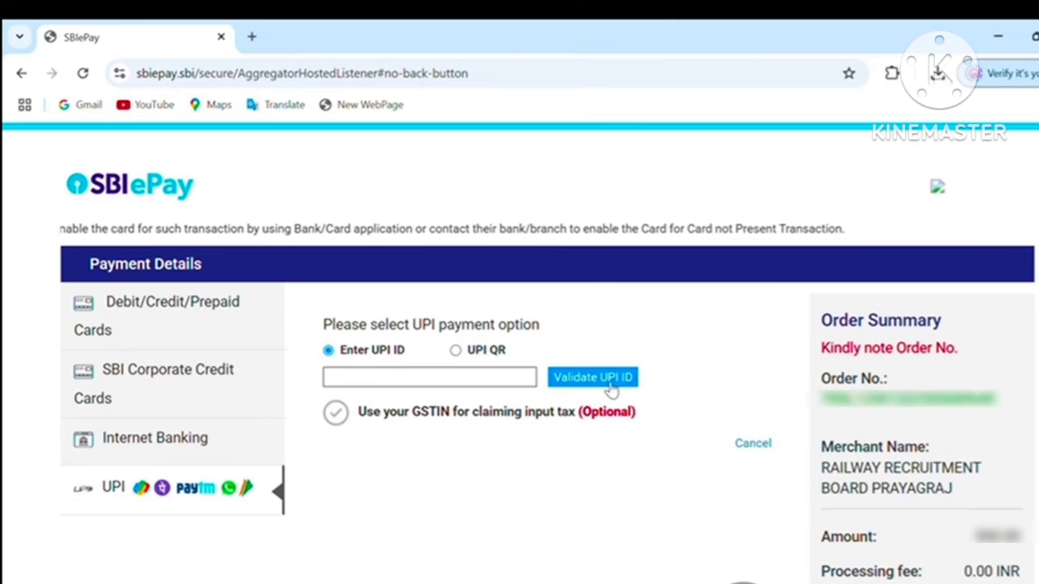
left_click(455, 351)
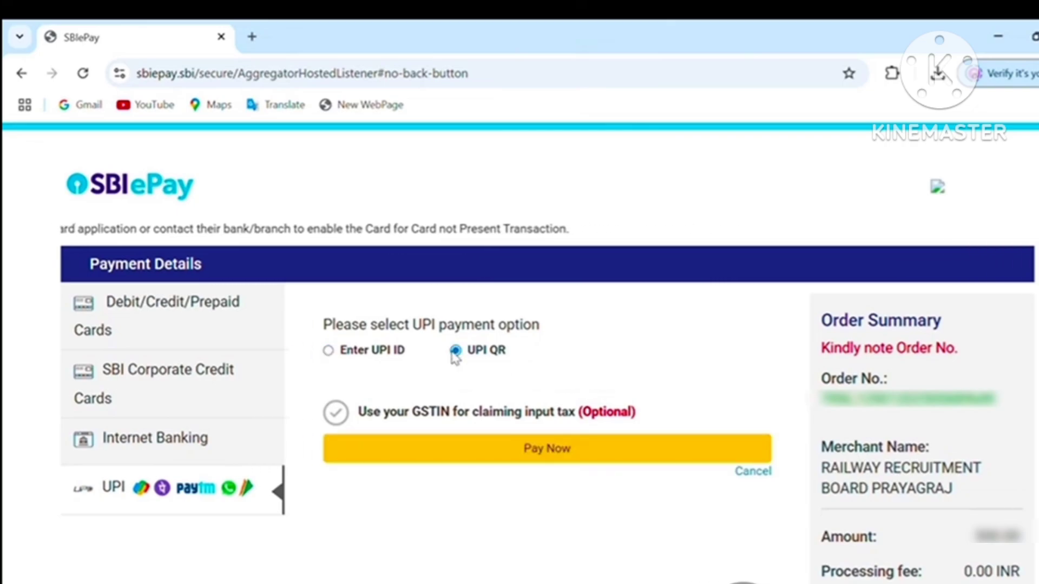
left_click(543, 456)
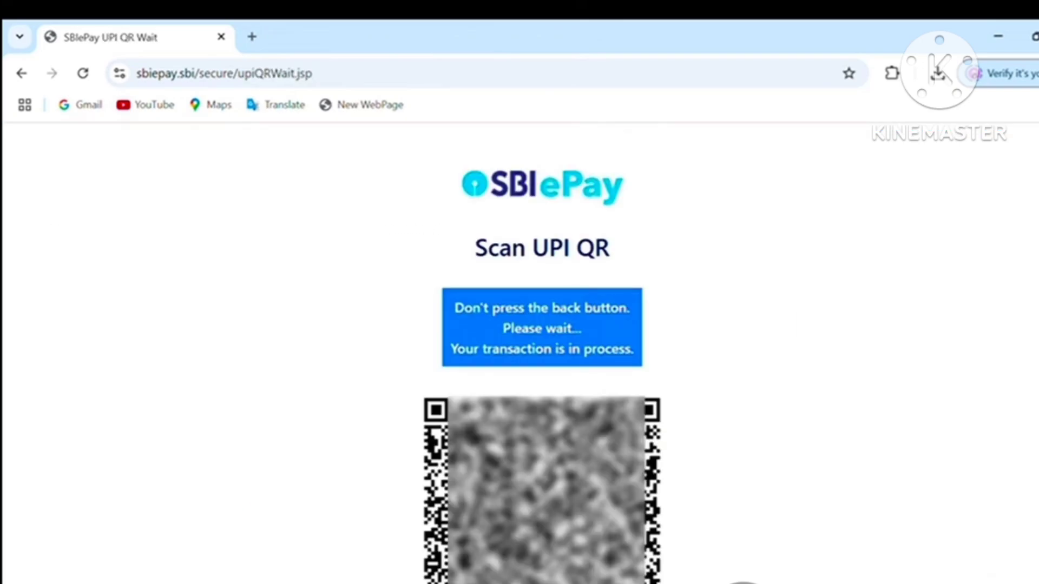